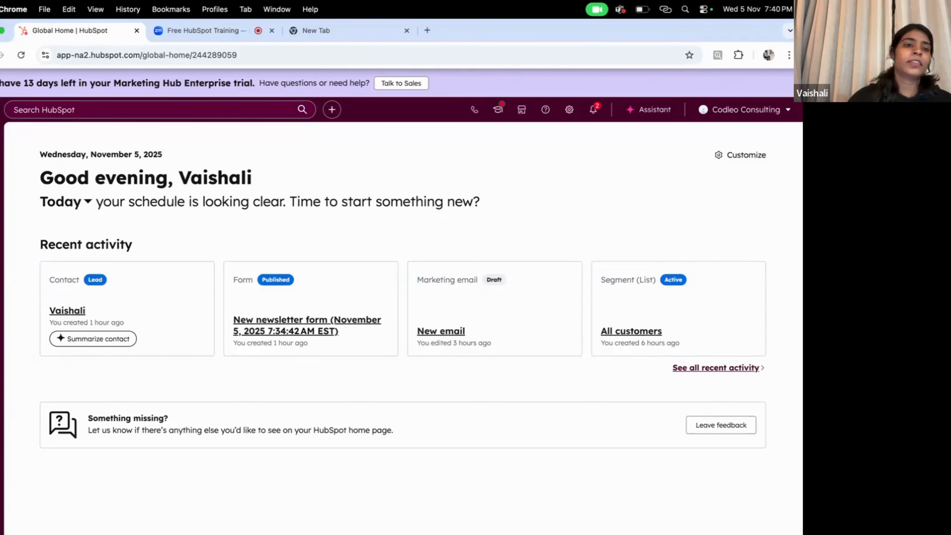
Step: Bring up the CRM flyout menu from the home dashboard's left navigation rail
mouse_move(1, 251)
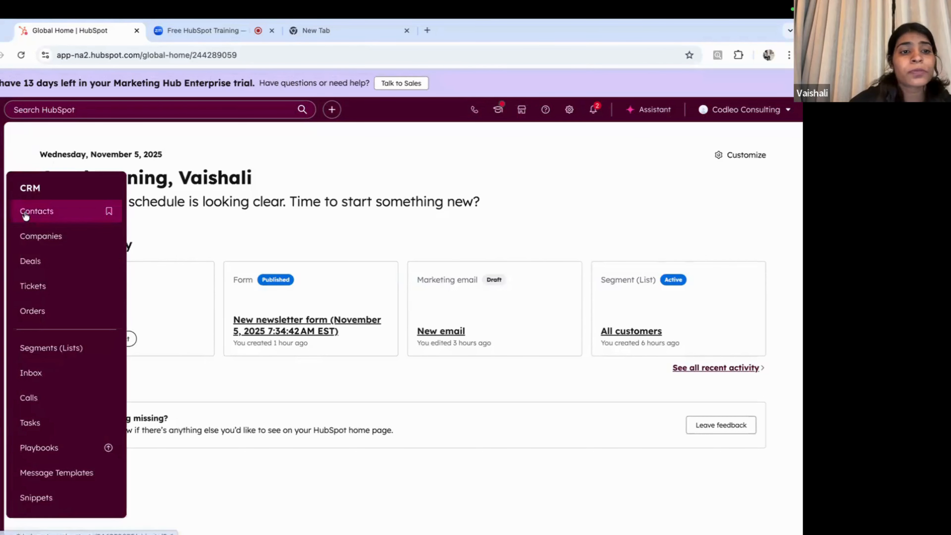
Step: Open the 49-record Contacts list, browse the table, and start a new contact
left_click(25, 213)
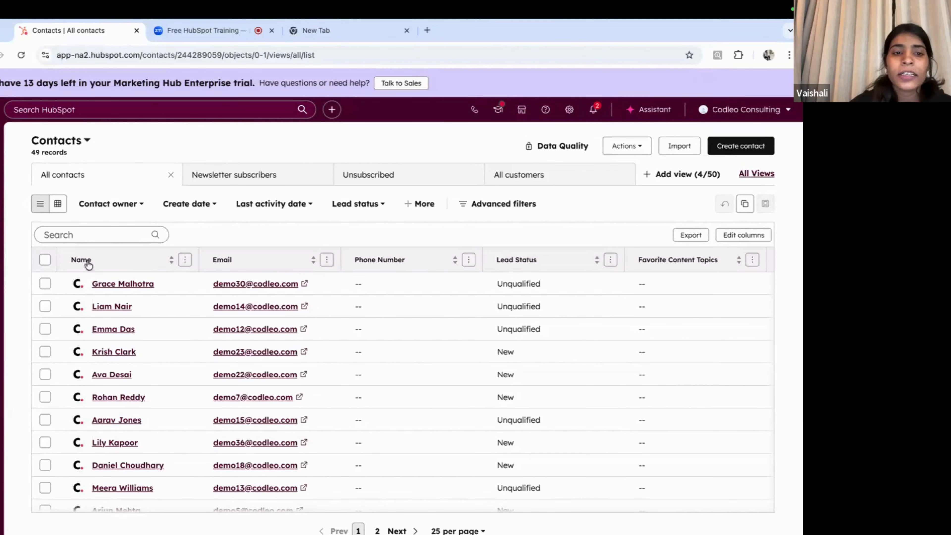
scroll(252, 370, "down", 1)
scroll(256, 367, "down", 1)
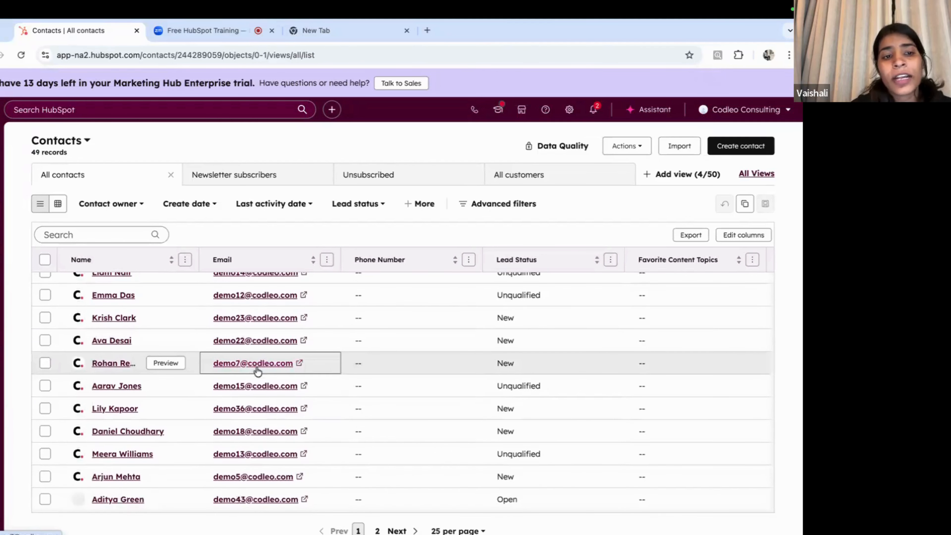
scroll(258, 371, "up", 2)
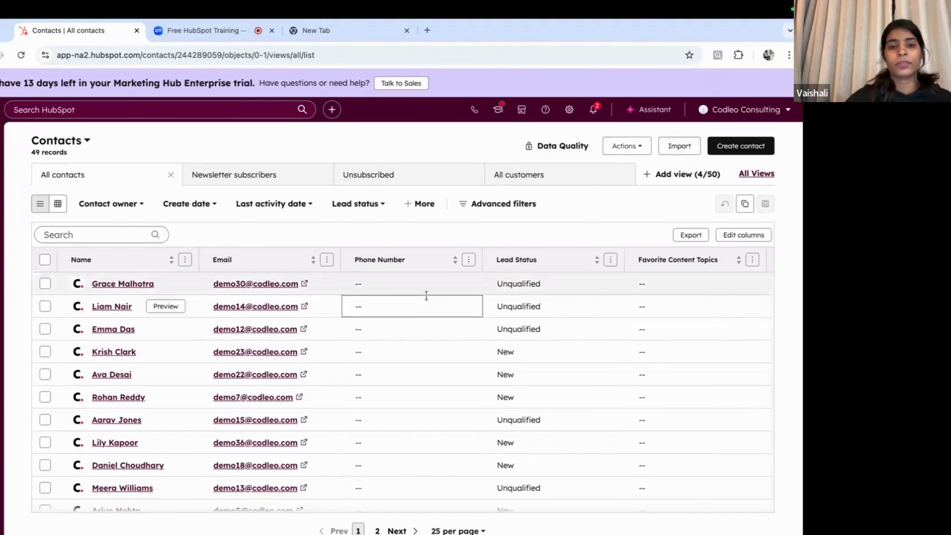
scroll(421, 298, "down", 1)
scroll(420, 299, "up", 1)
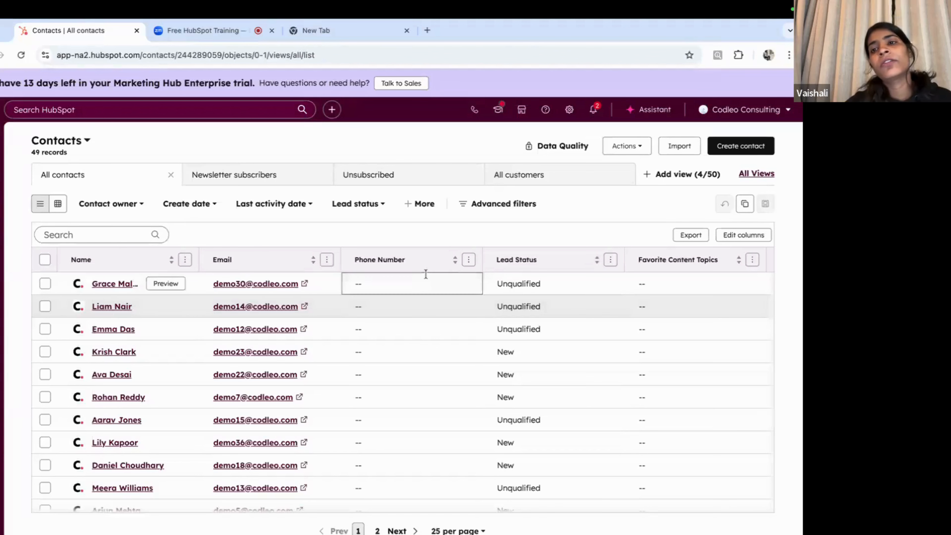
left_click(742, 147)
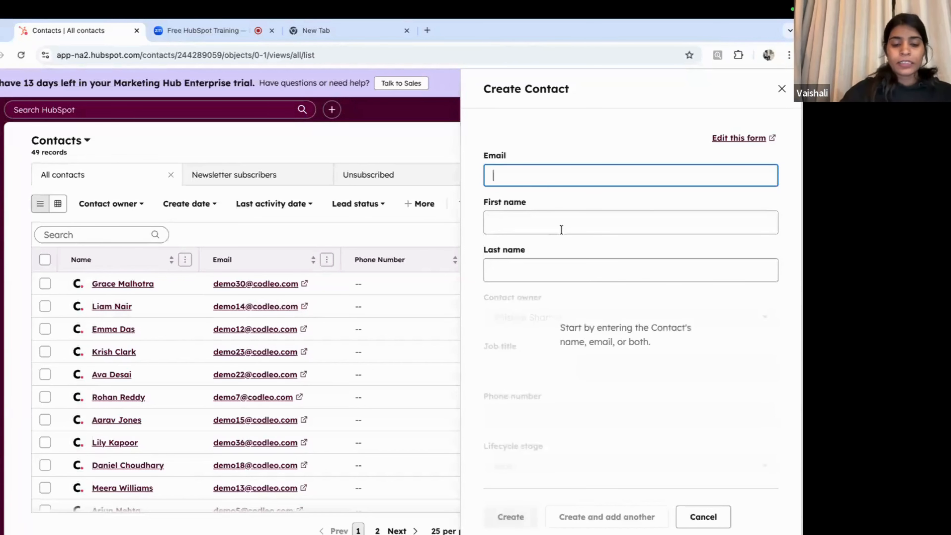
Step: Enter the new contact's demo.com email address, first name and last name
type("vaish")
left_click(596, 205)
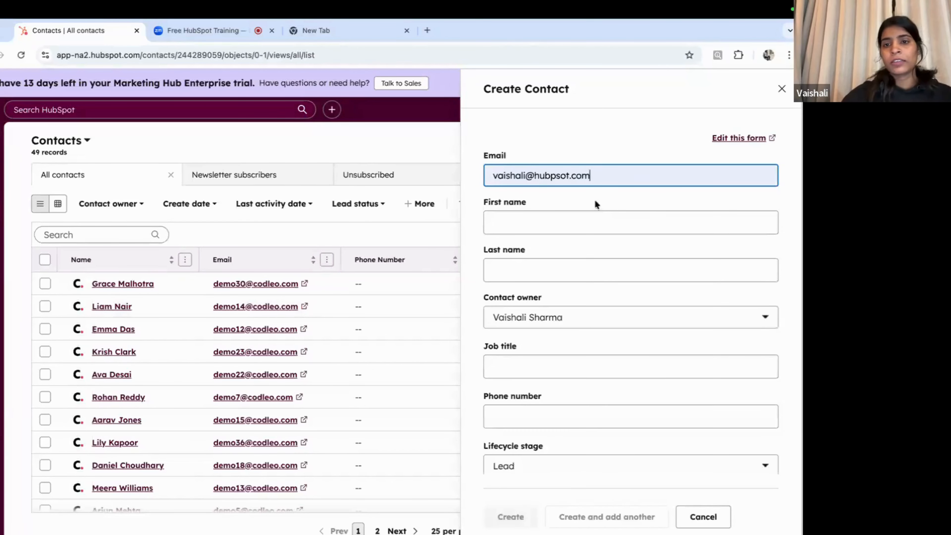
key("BackSpace")
key("BackSpace")
key("BackSpace")
key("BackSpace")
key("BackSpace")
key("BackSpace")
key("BackSpace")
key("BackSpace")
key("BackSpace")
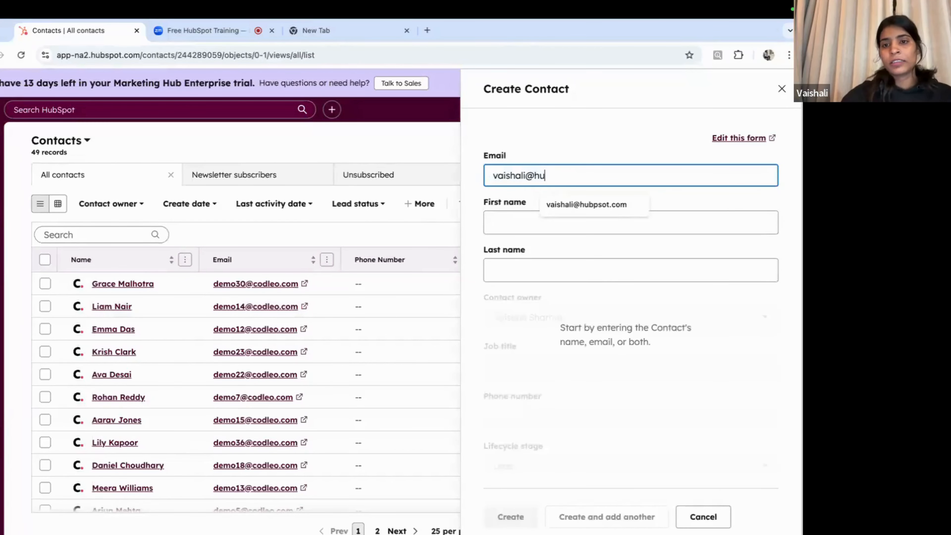
key("BackSpace")
key("BackSpace")
type("demo.c")
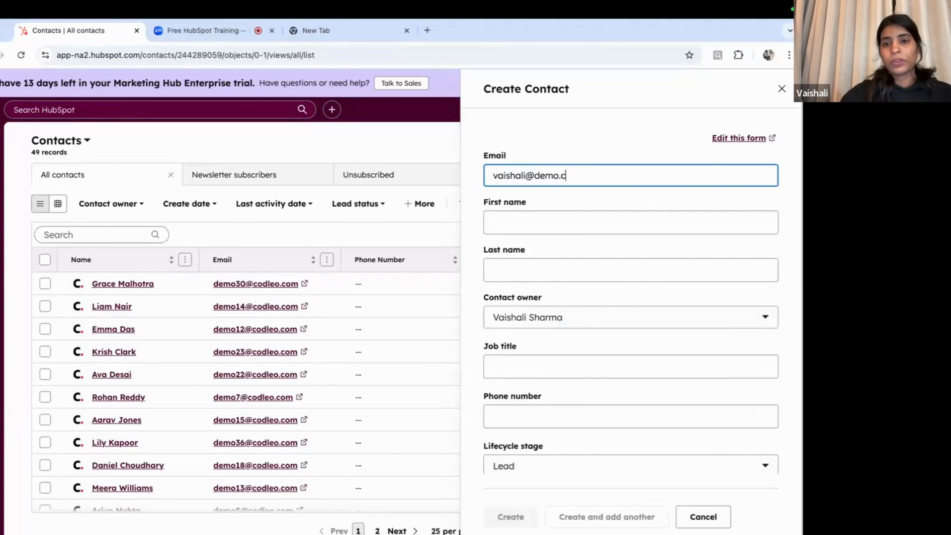
type("om")
left_click(574, 221)
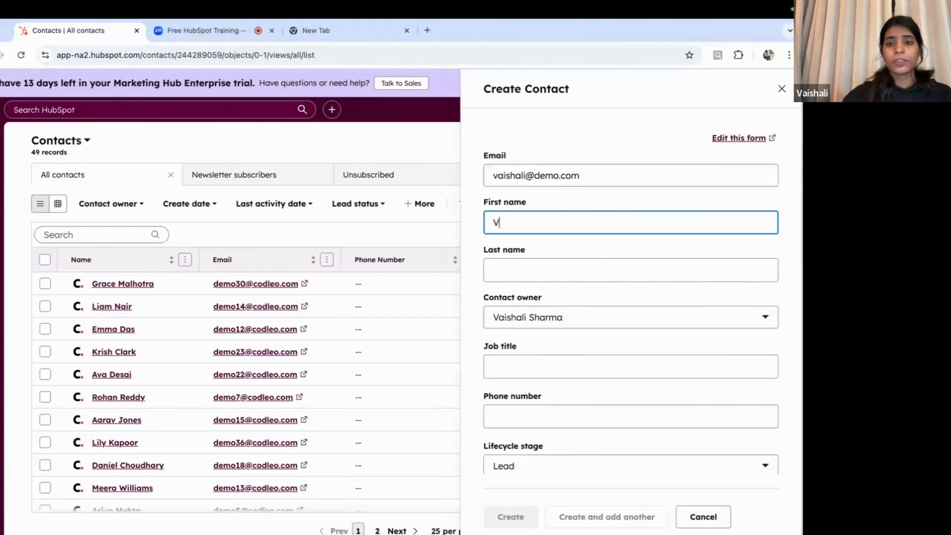
key("Tab")
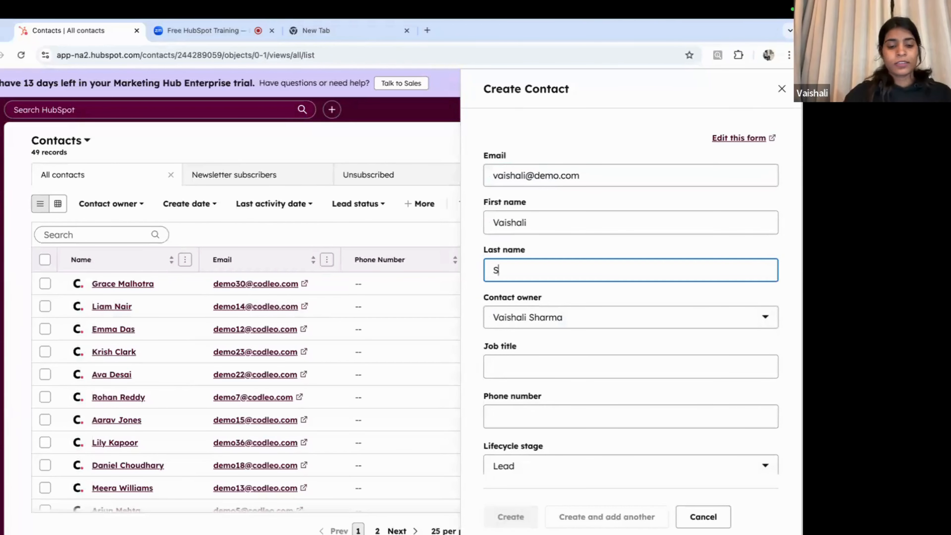
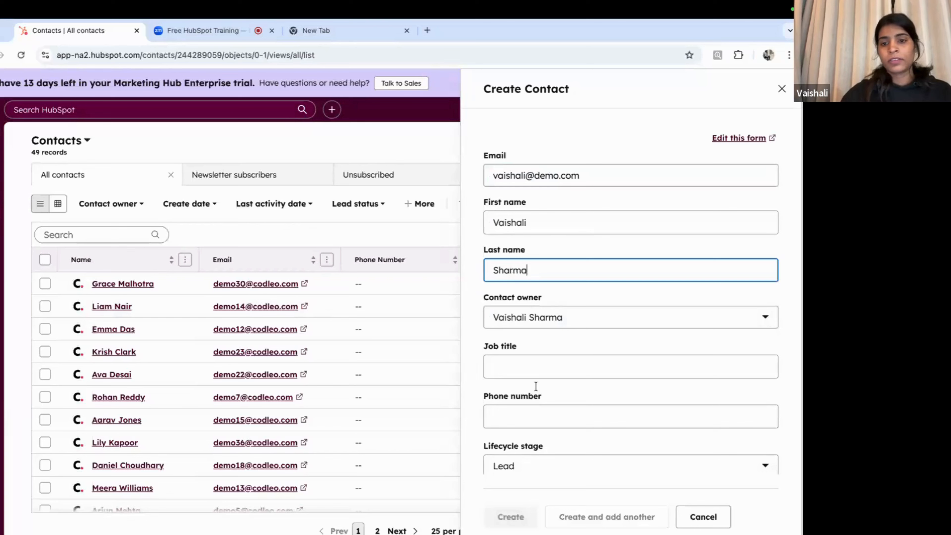
Step: Set the job title to Consultant and apply a validated phone number
left_click(513, 376)
type("Consultany")
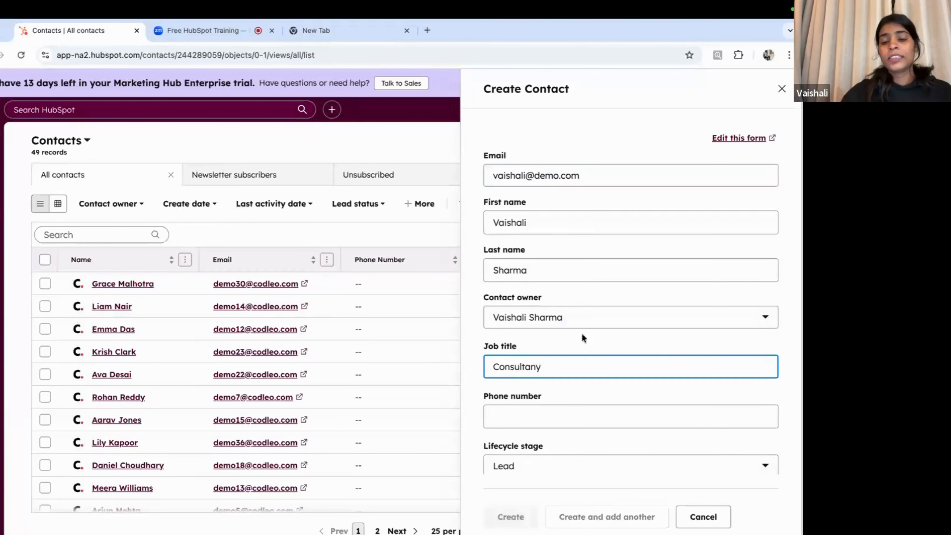
key("BackSpace")
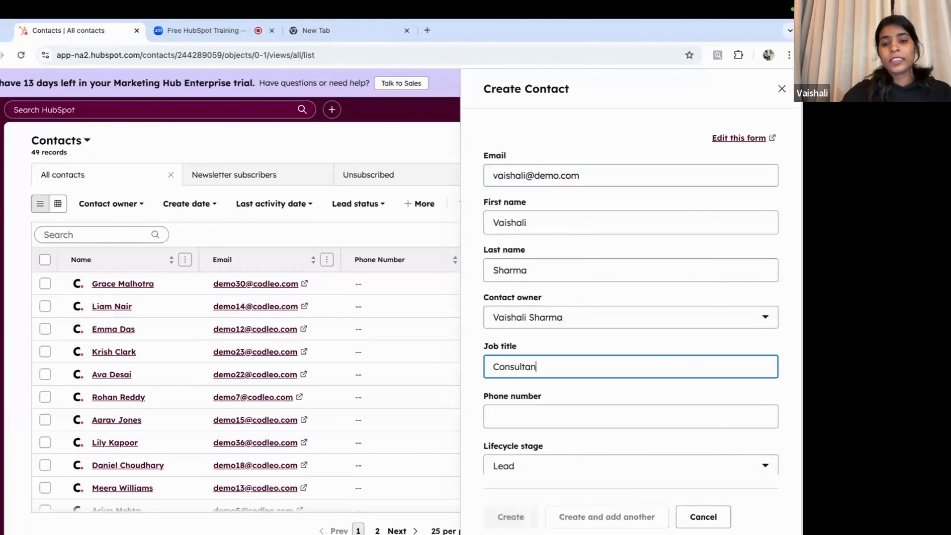
type("t")
scroll(630, 382, "down", 3)
left_click(539, 341)
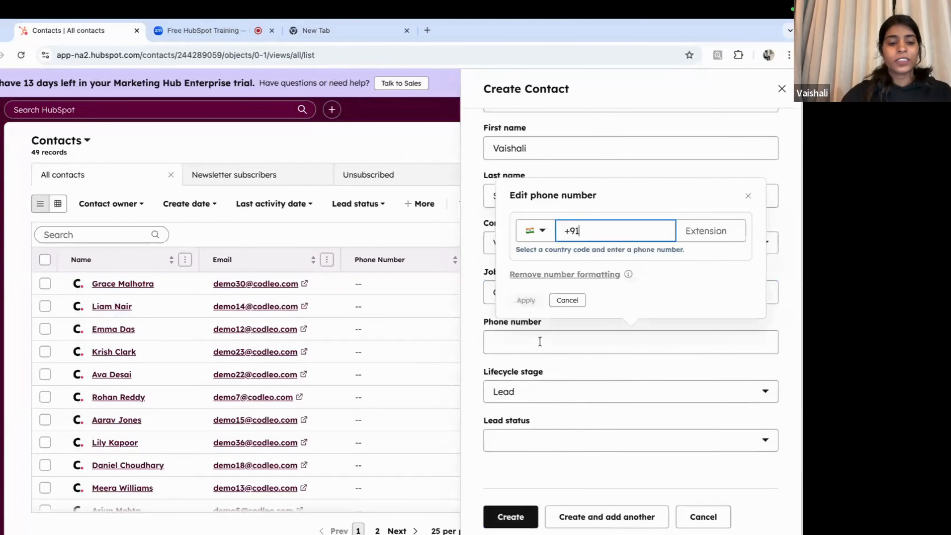
type("12345-678")
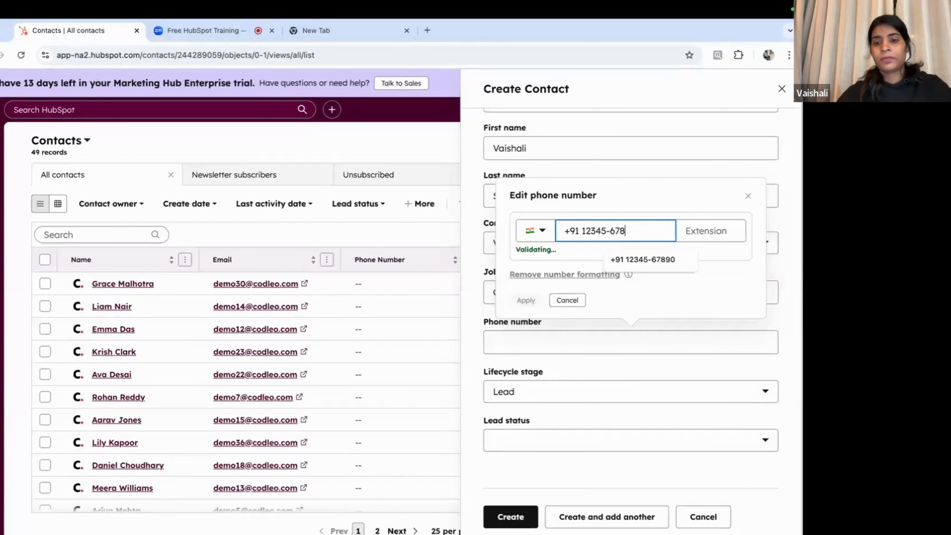
type("90")
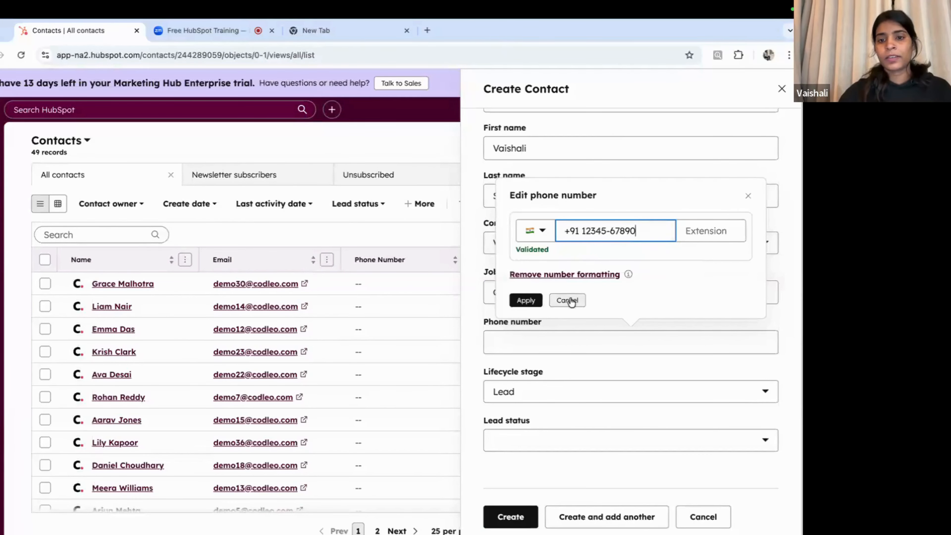
left_click(539, 300)
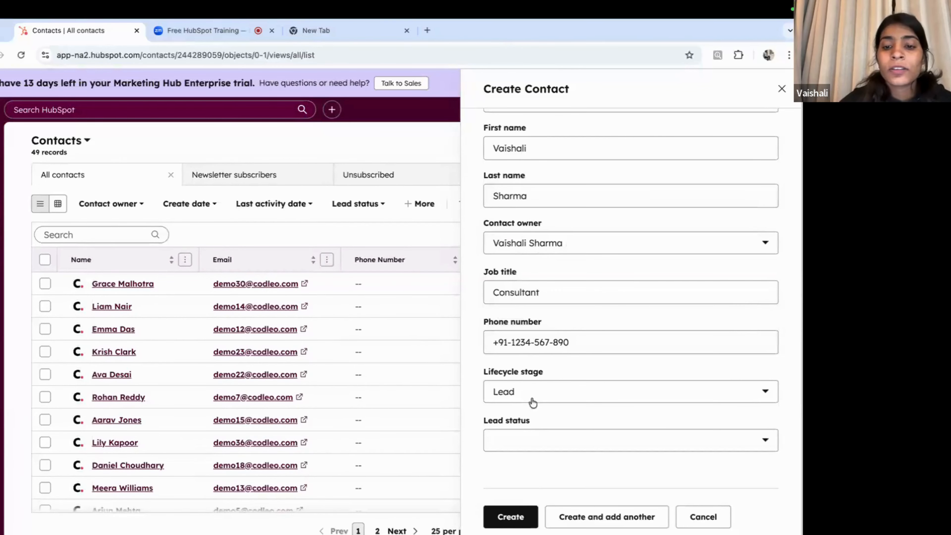
Step: Choose lifecycle stage Sales Qualified Lead and lead status Connected, then create the contact
left_click(532, 402)
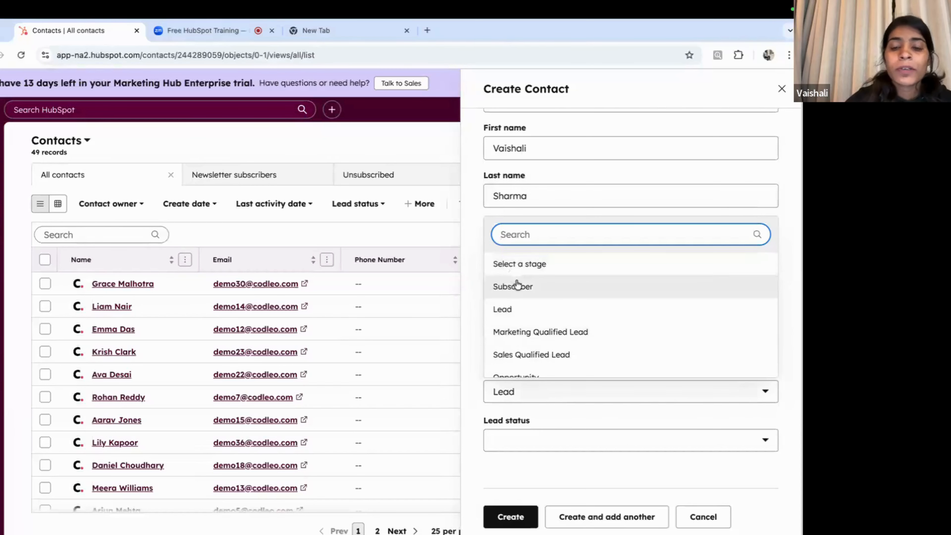
scroll(516, 283, "down", 3)
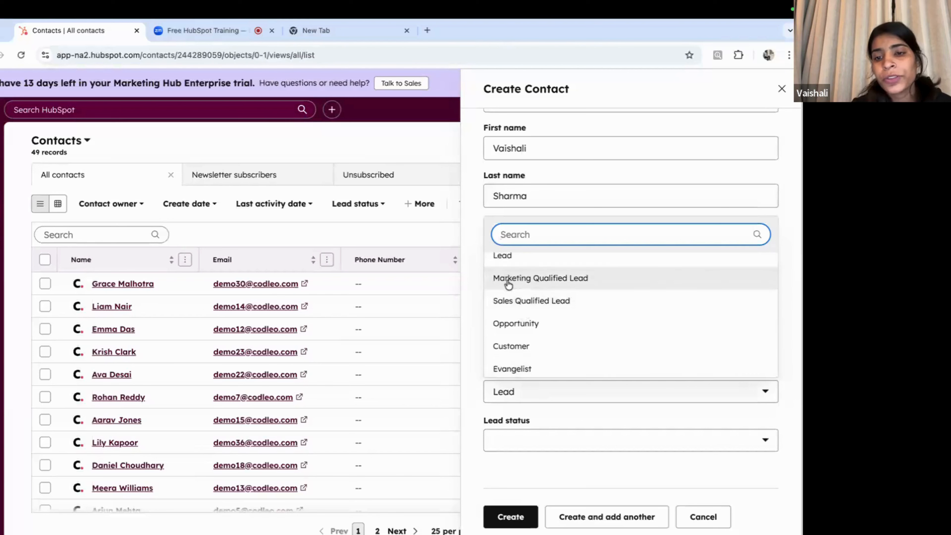
left_click(524, 300)
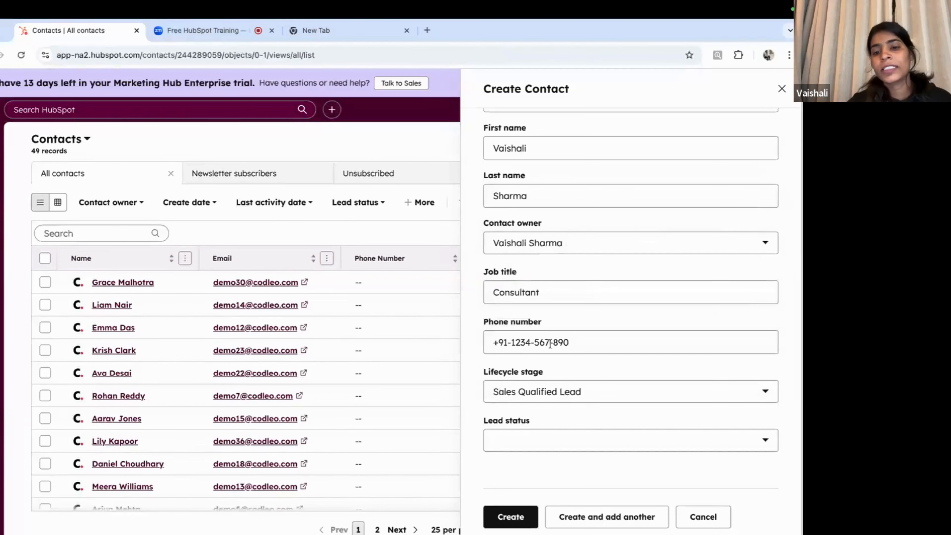
left_click(513, 445)
scroll(525, 349, "down", 4)
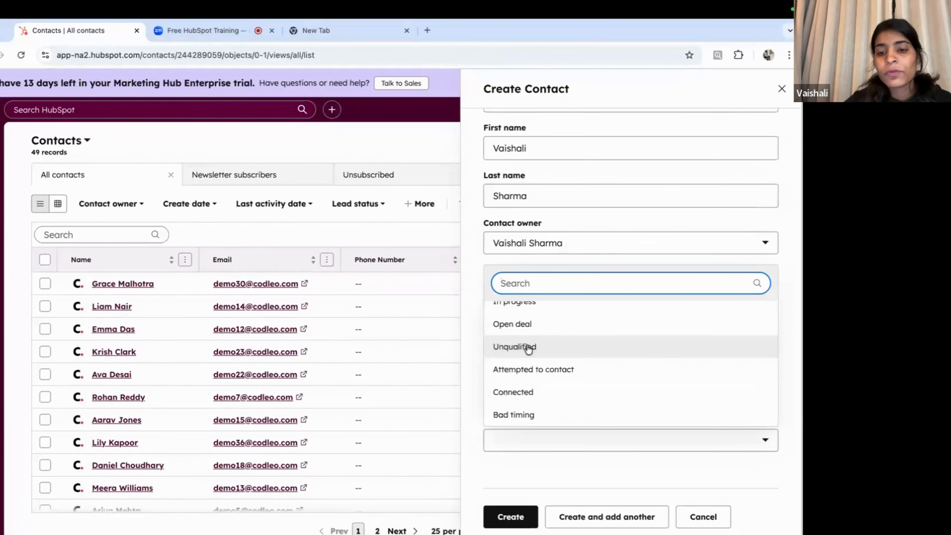
left_click(519, 392)
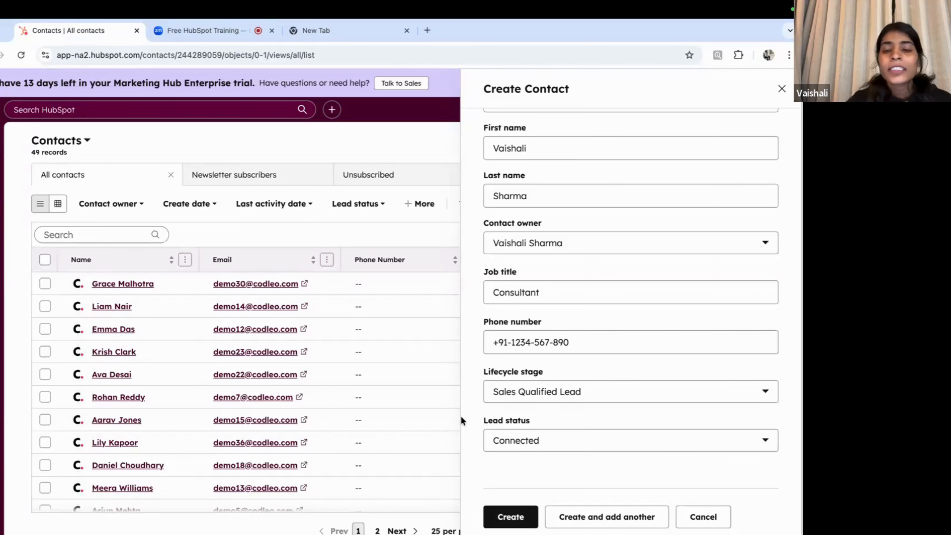
left_click(510, 520)
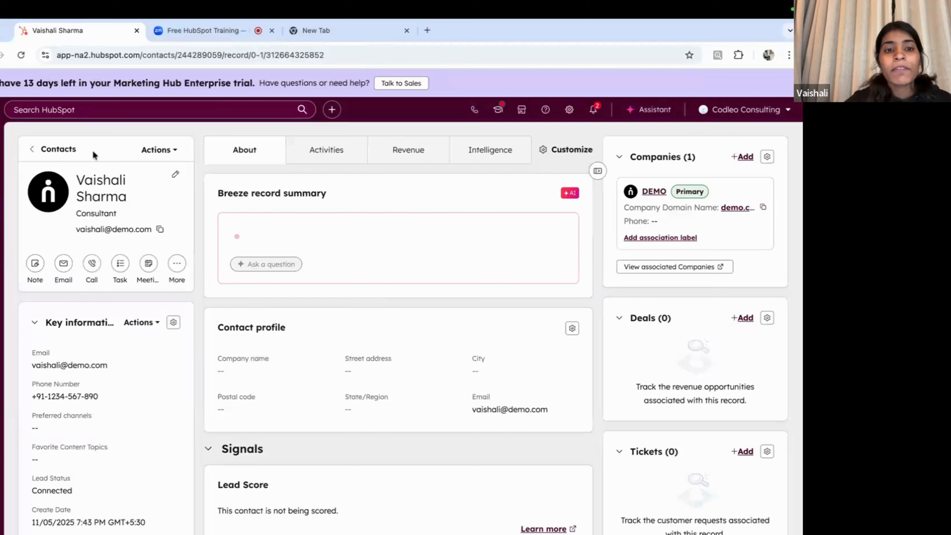
Step: Review the new contact's activity, revenue and About details, then return to the Contacts list
mouse_move(1, 186)
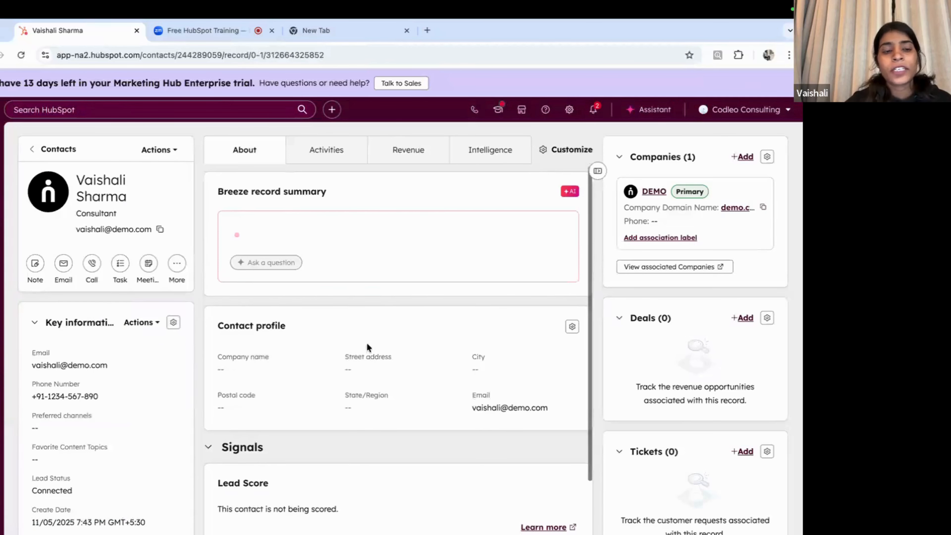
scroll(367, 343, "down", 1)
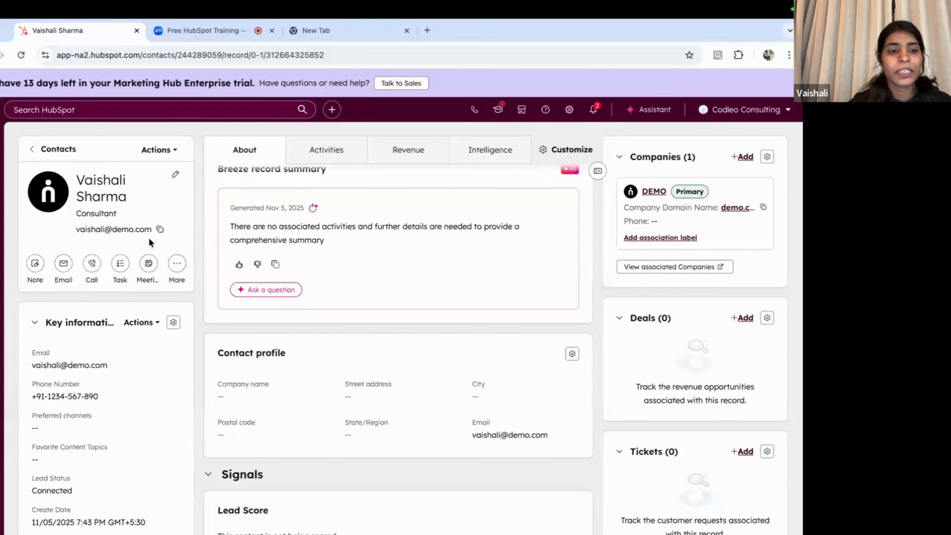
scroll(148, 237, "down", 1)
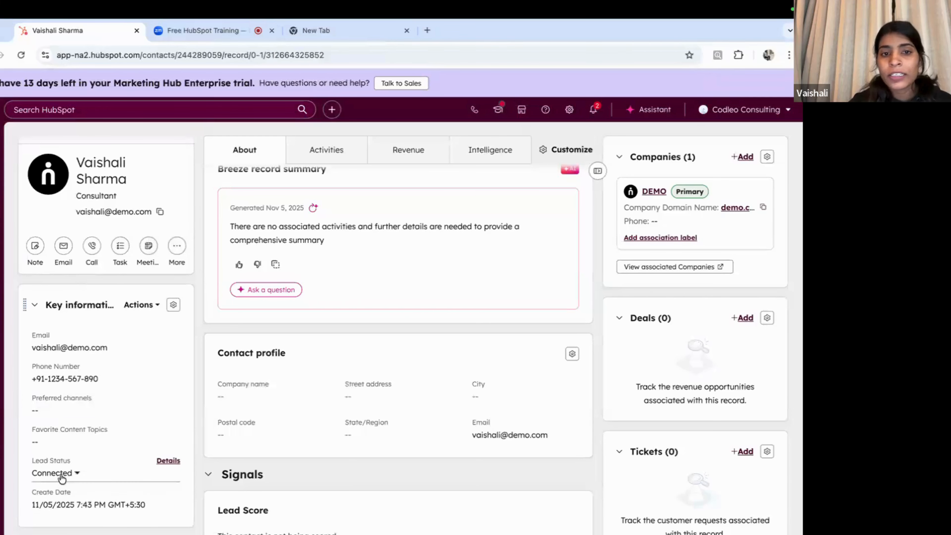
left_click(320, 160)
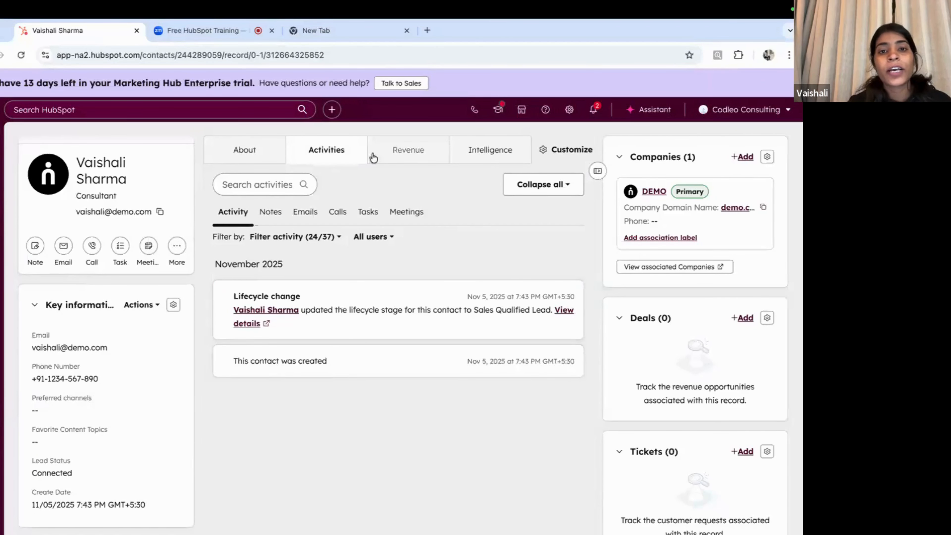
left_click(405, 149)
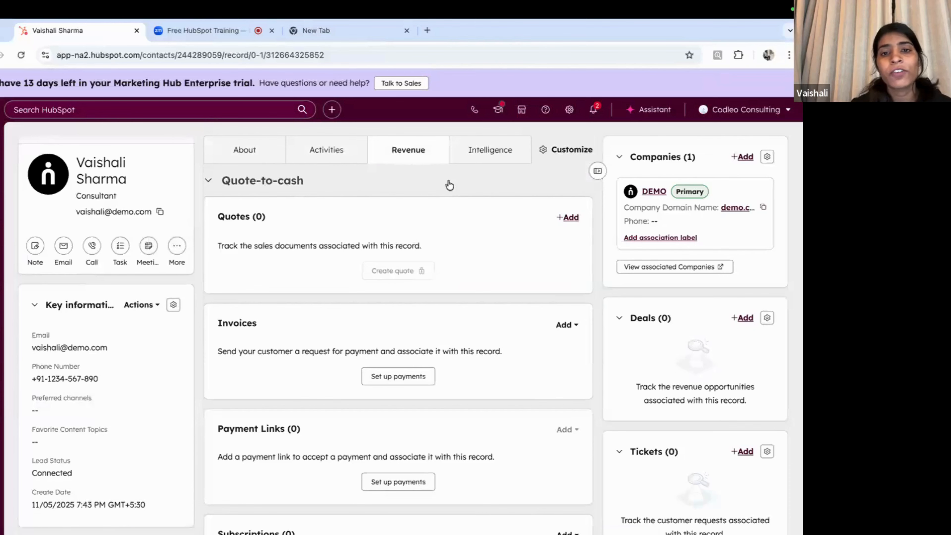
left_click(243, 150)
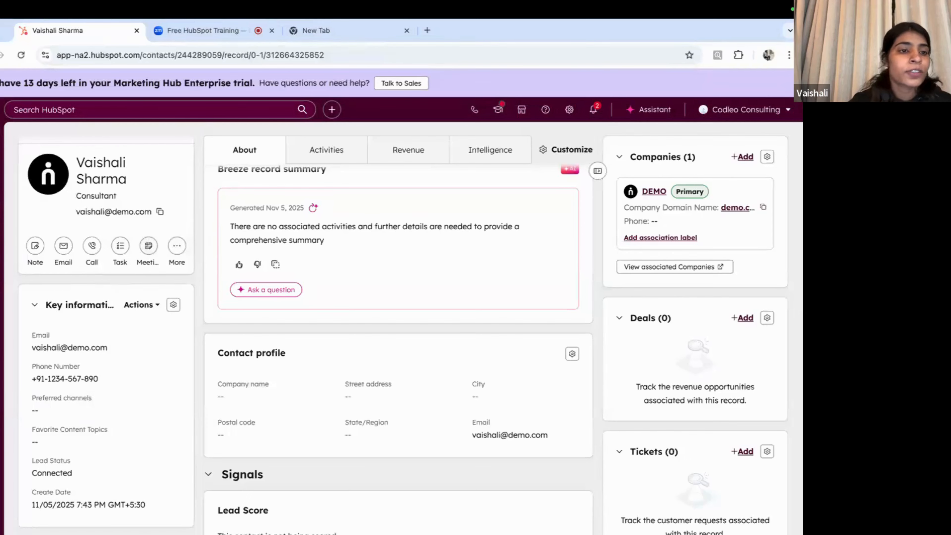
mouse_move(2, 198)
left_click(31, 217)
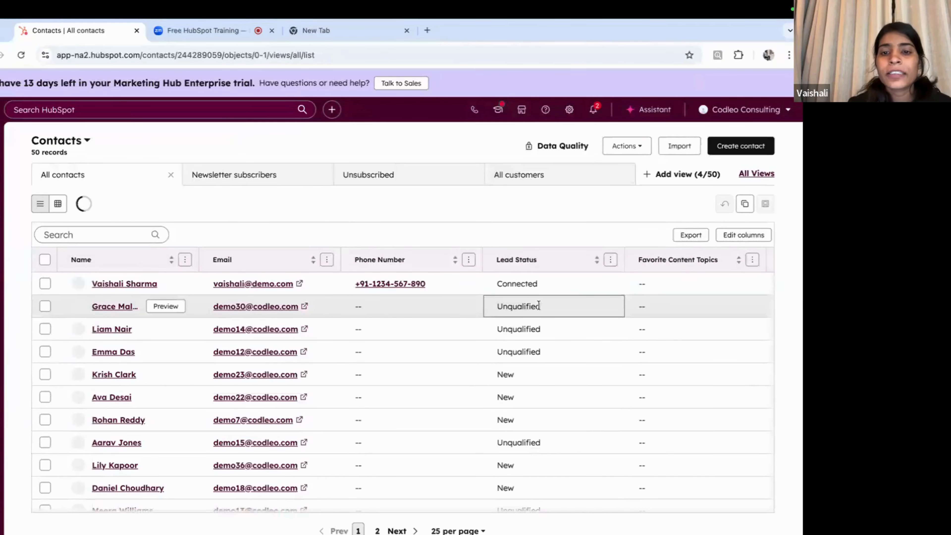
left_click(683, 145)
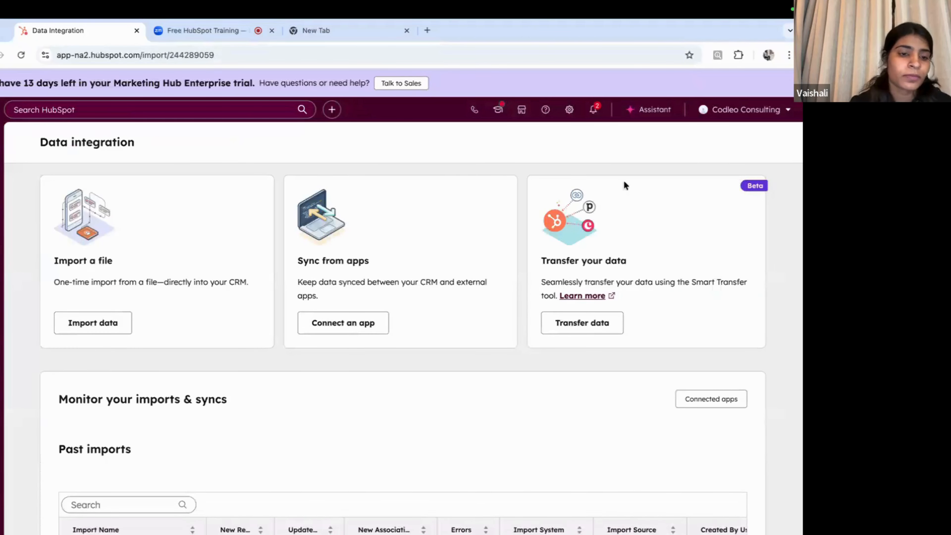
scroll(483, 381, "down", 3)
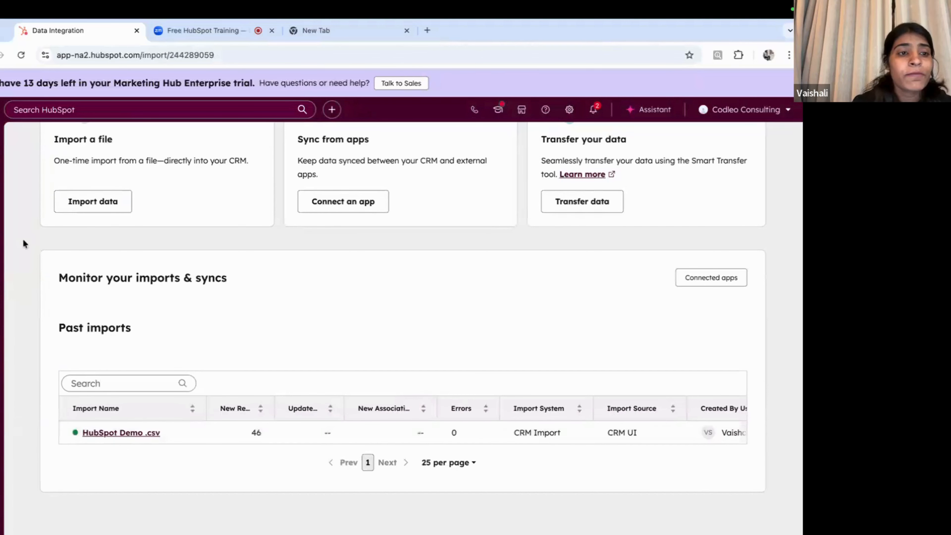
mouse_move(3, 189)
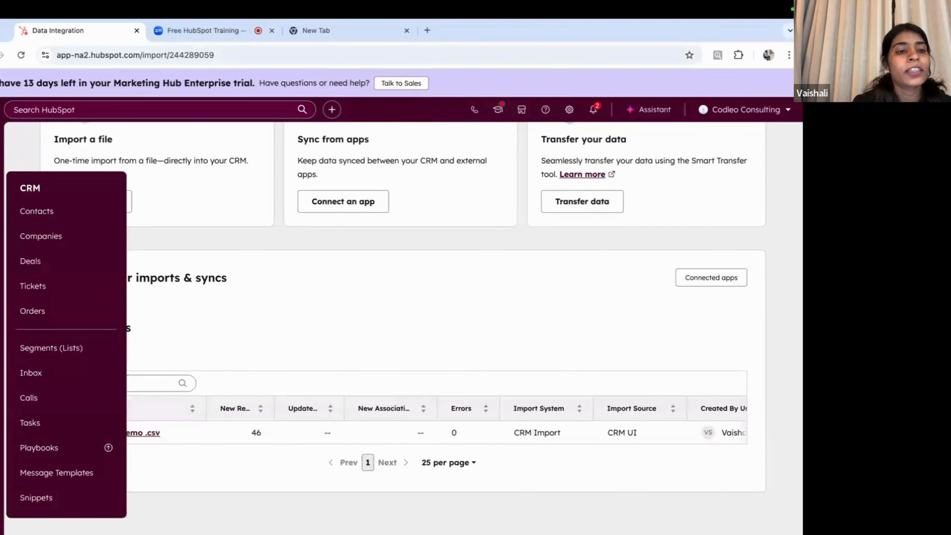
left_click(36, 212)
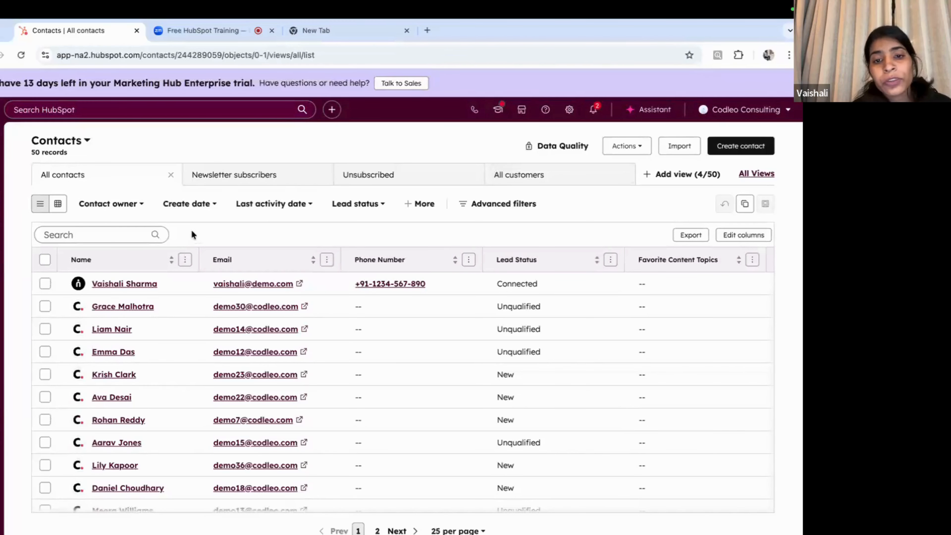
Step: Browse the contacts table, then go to the Segments page from the CRM menu
scroll(358, 369, "down", 4)
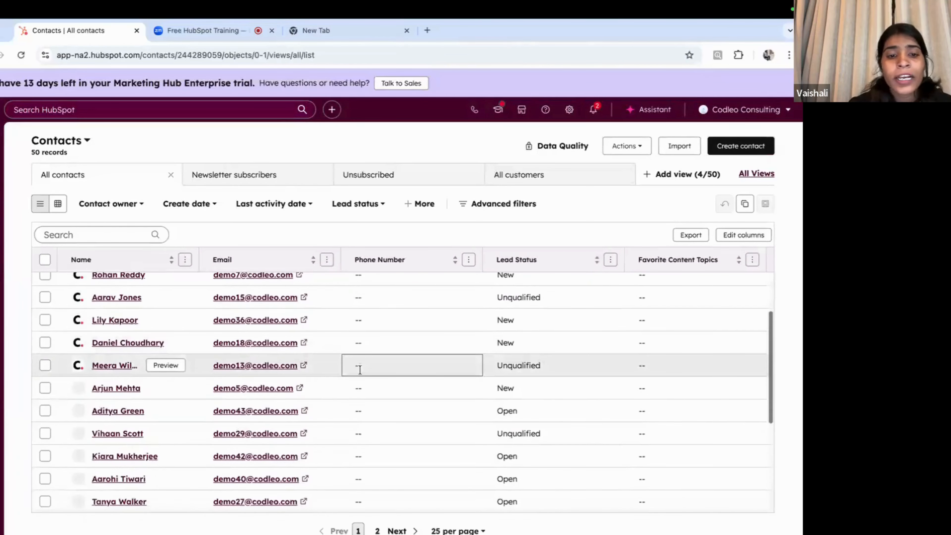
scroll(360, 370, "down", 5)
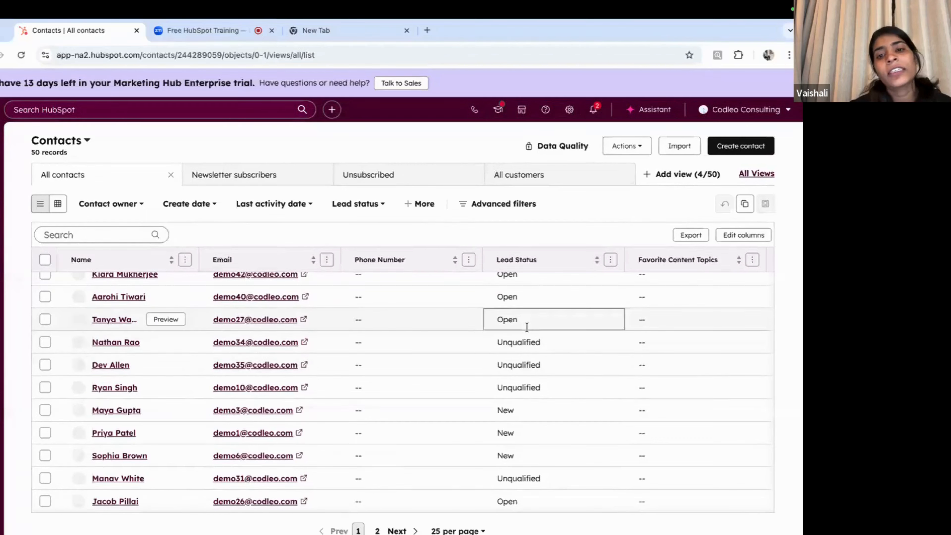
scroll(536, 332, "up", 10)
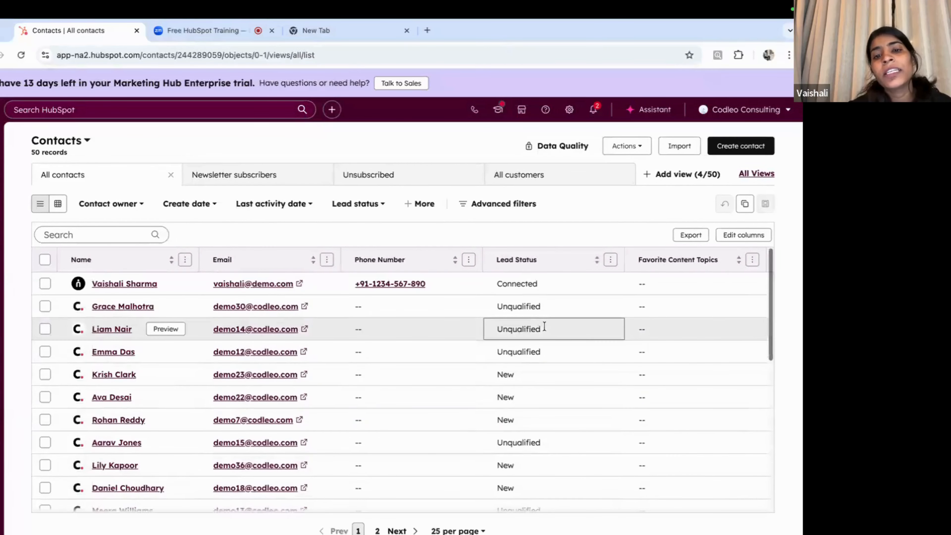
scroll(562, 353, "right", 5)
scroll(562, 353, "left", 5)
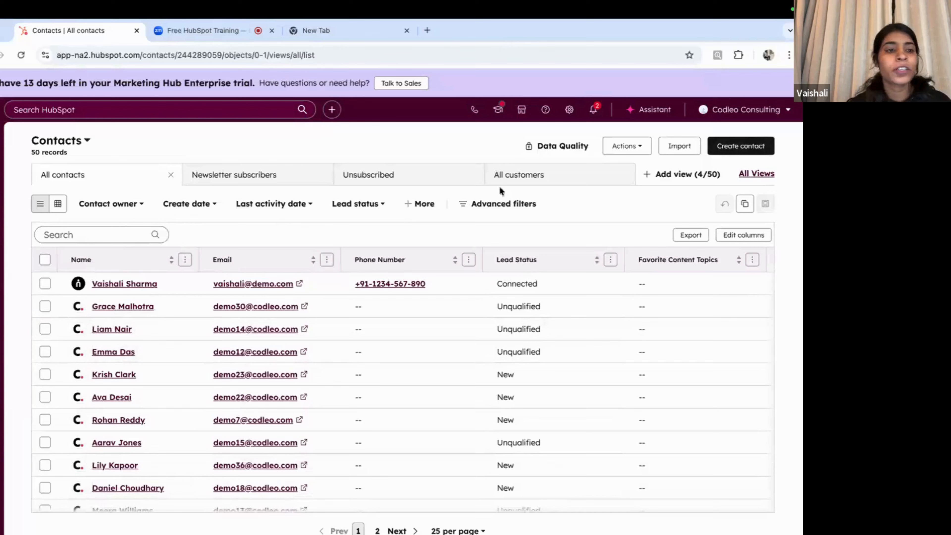
mouse_move(37, 209)
mouse_move(1, 215)
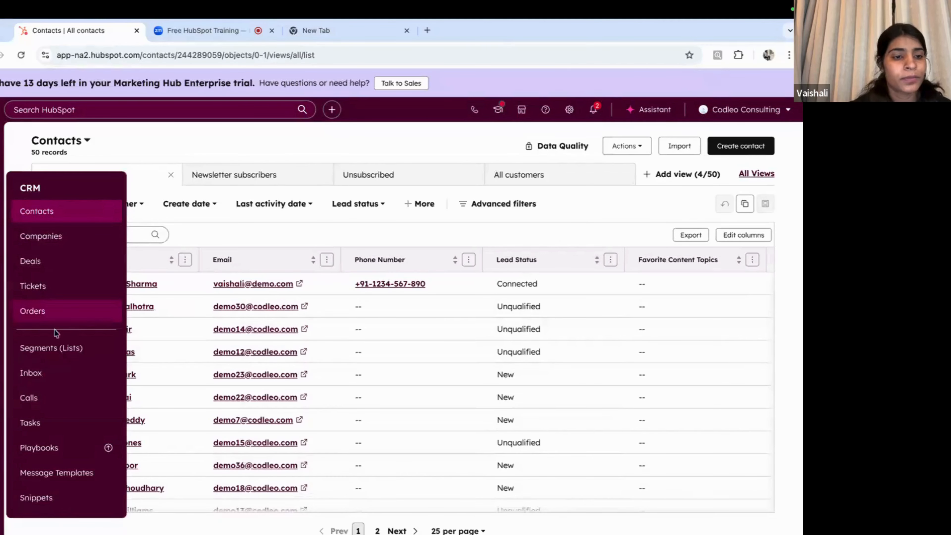
left_click(52, 354)
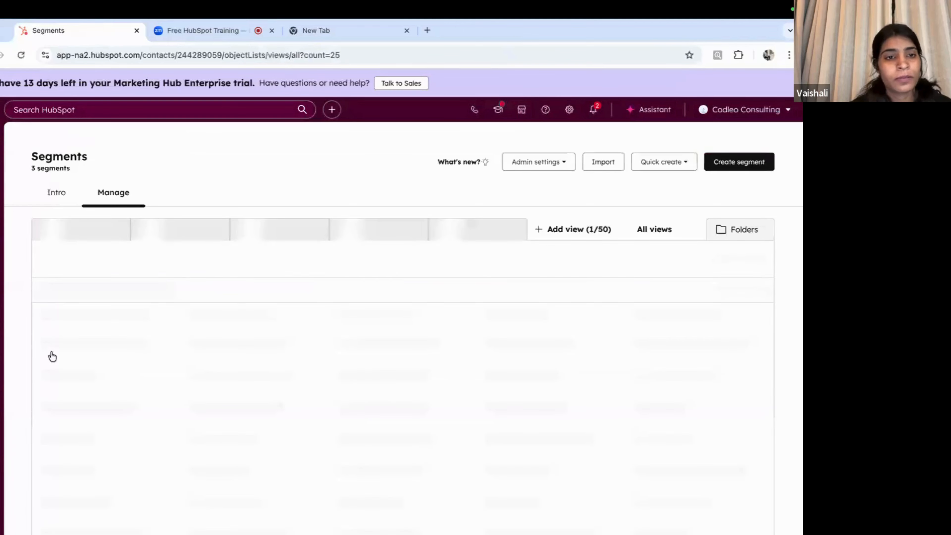
Step: Create a new Contacts-based segment and continue to its filter builder
left_click(728, 165)
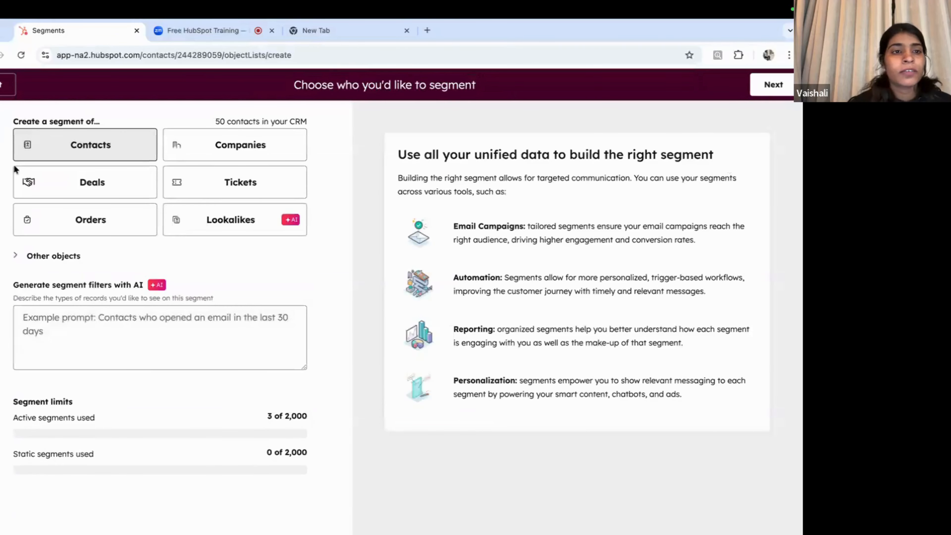
left_click(783, 85)
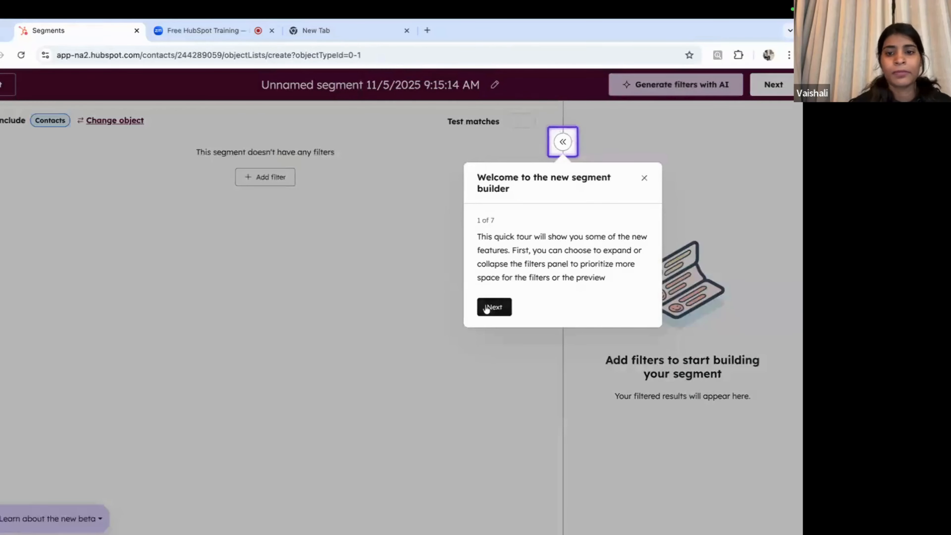
Step: Dismiss the segment editor's product tour
left_click(487, 306)
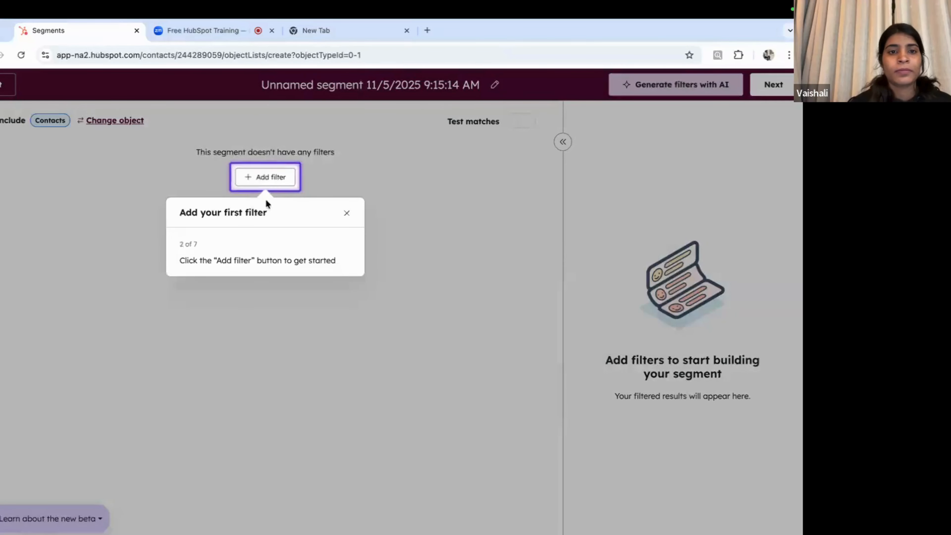
left_click(265, 178)
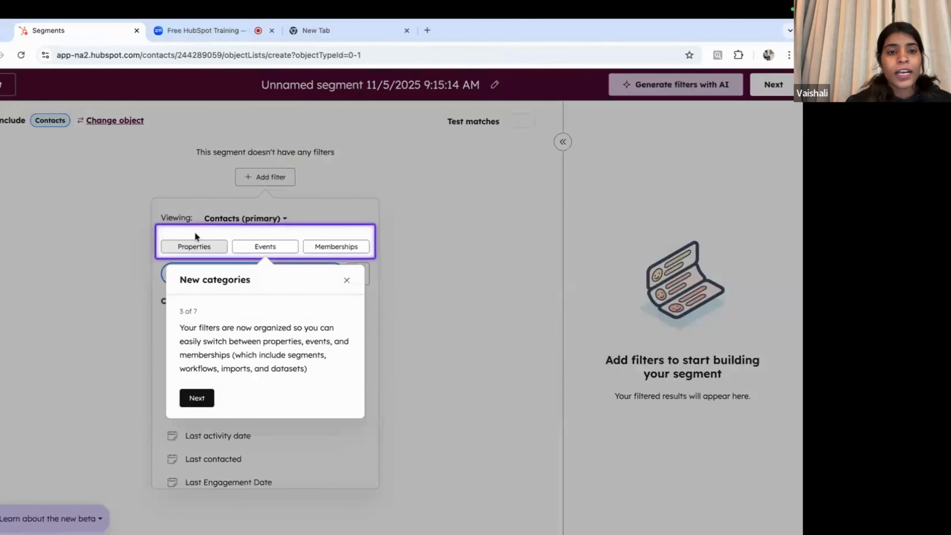
left_click(346, 280)
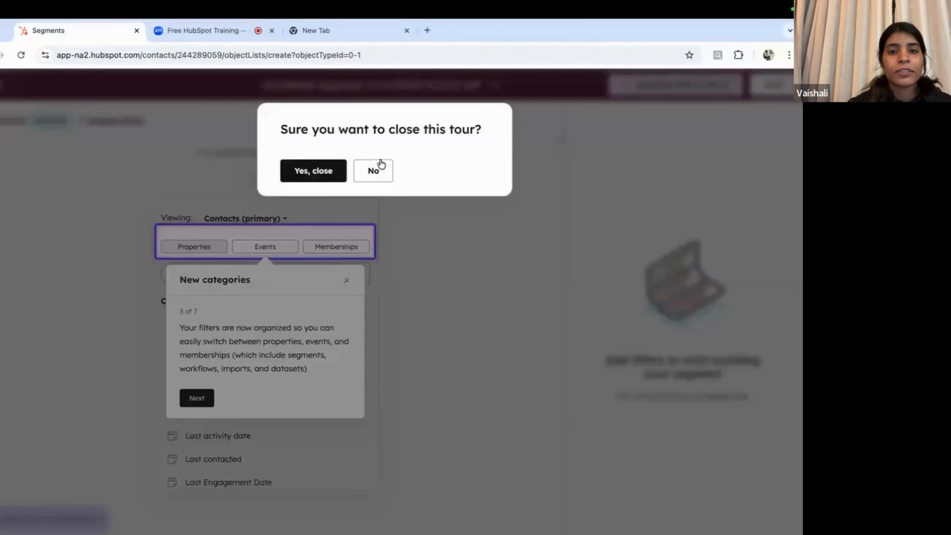
left_click(322, 171)
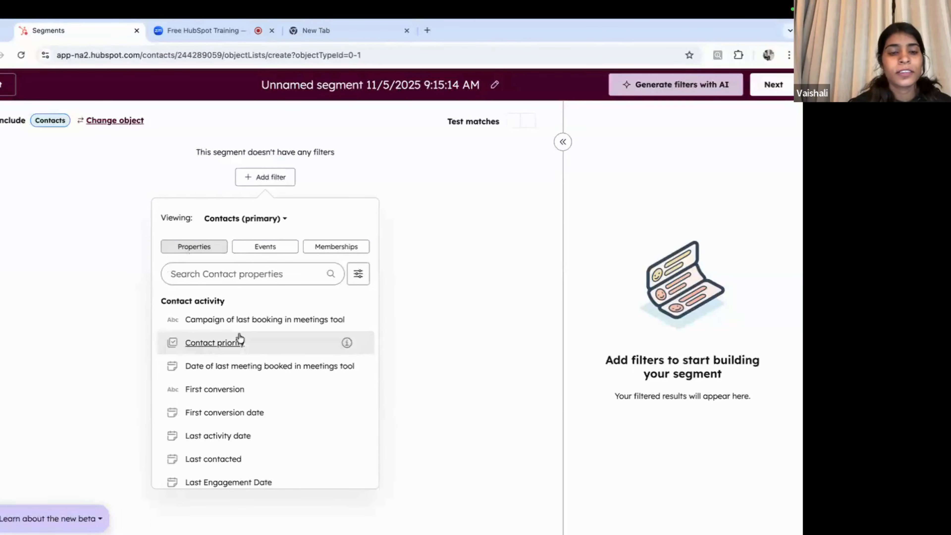
Step: Add a filter for Lead Source is any of Website
left_click(214, 274)
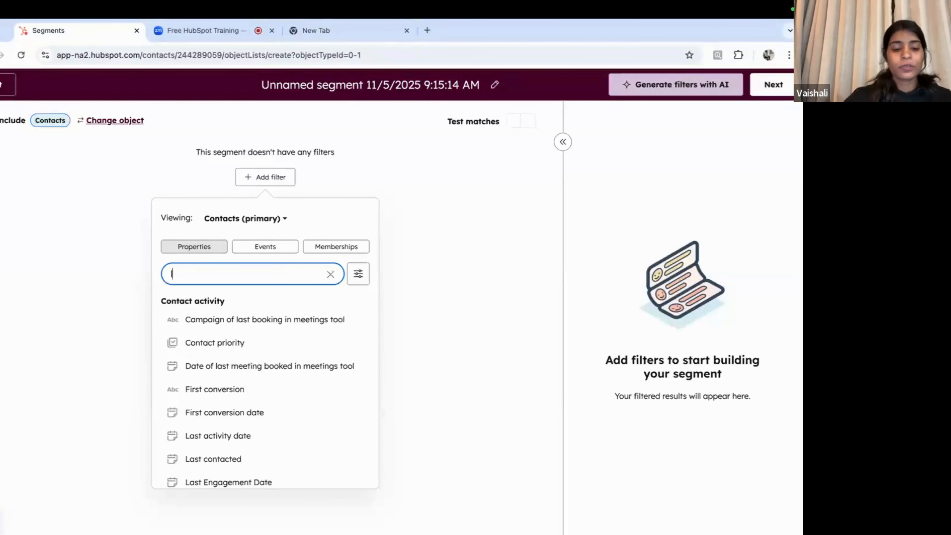
type("lead")
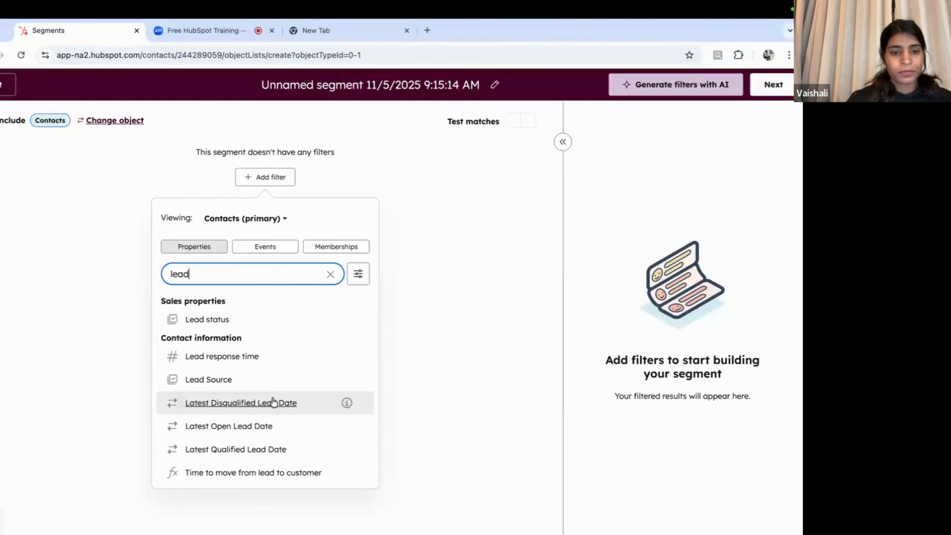
left_click(223, 380)
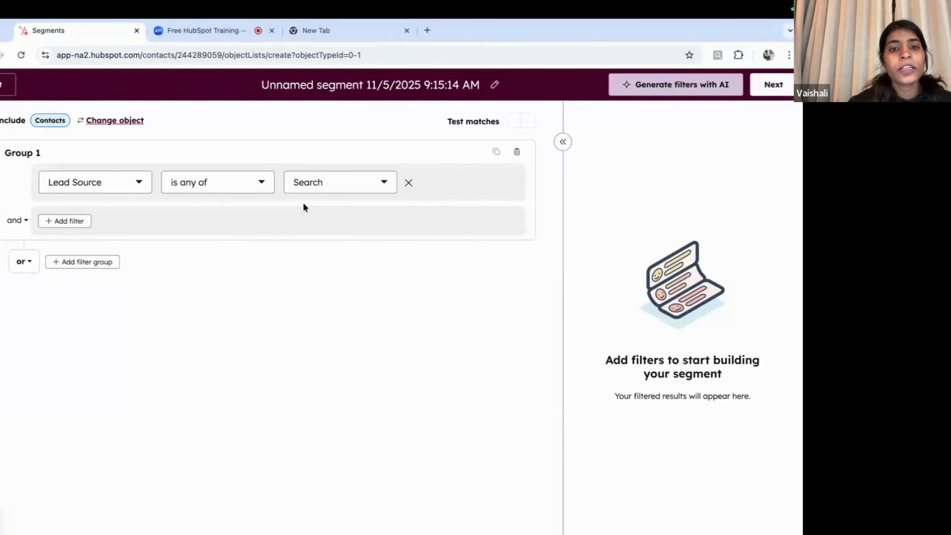
left_click(339, 186)
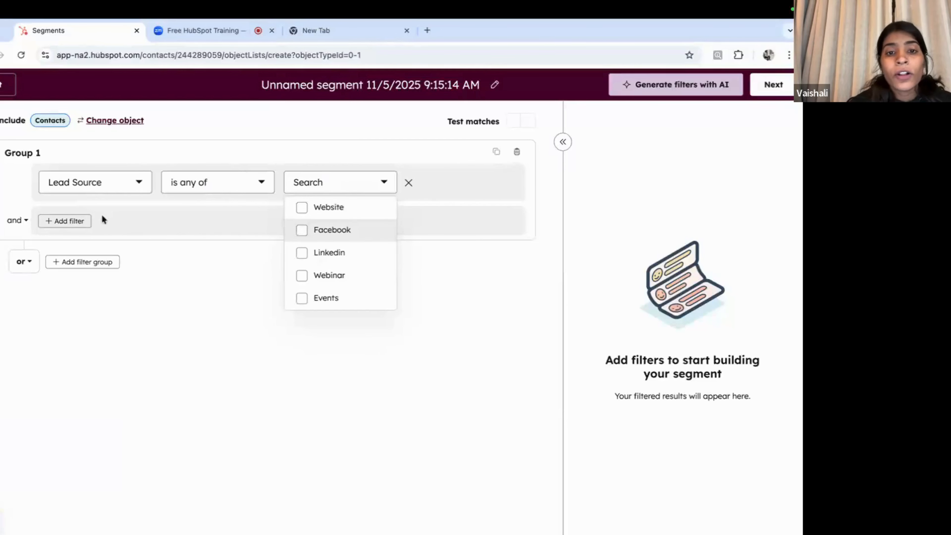
left_click(302, 209)
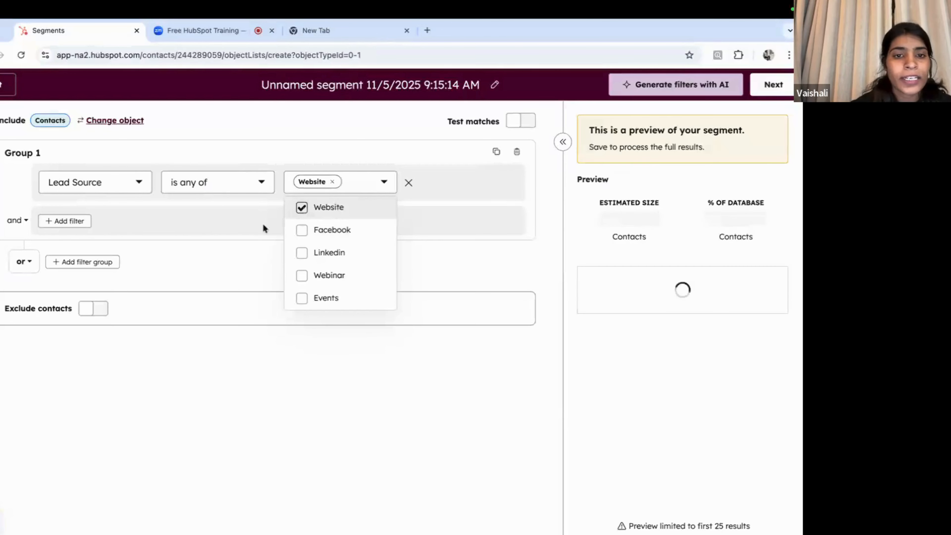
left_click(232, 264)
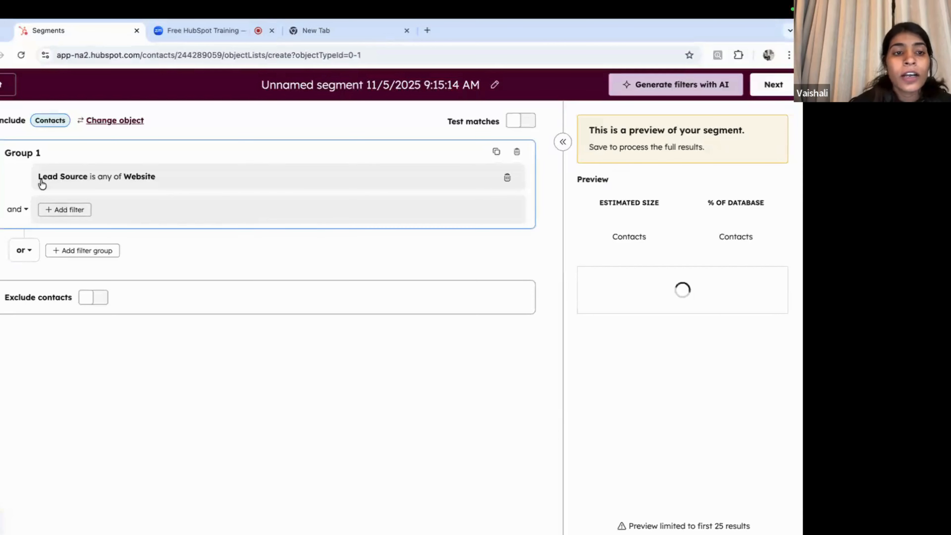
Step: Add a second filter on the Lead status property
left_click(65, 210)
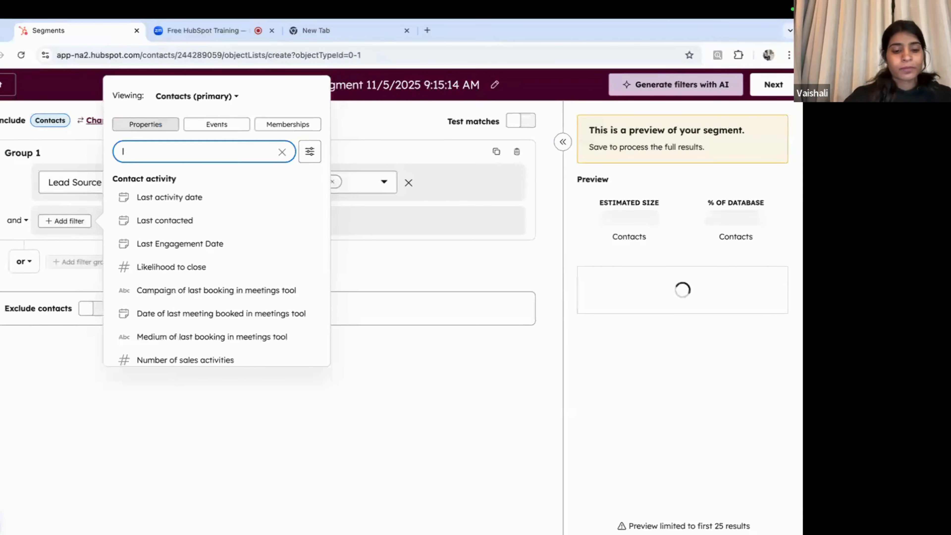
type("sta")
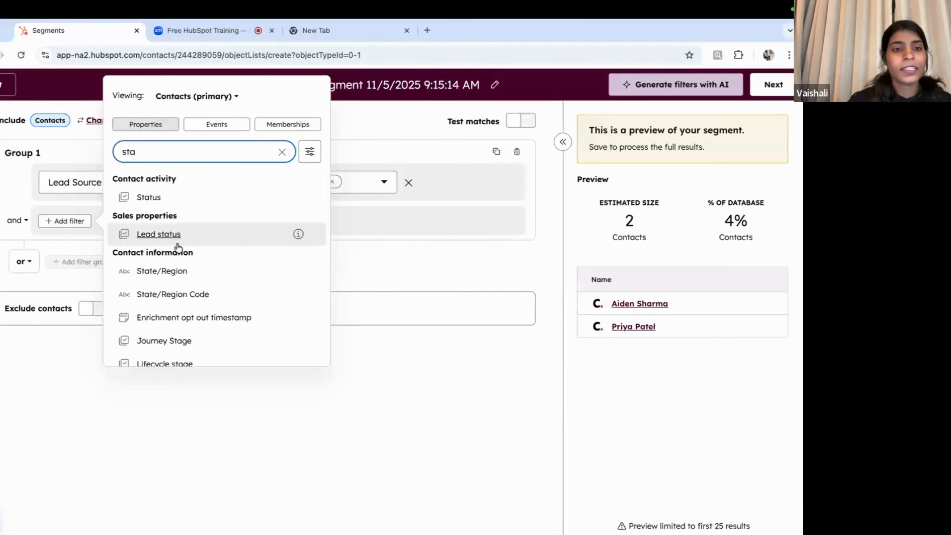
left_click(170, 234)
Step: Set the Lead status filter to Open, narrowing the estimate to 1 contact
left_click(347, 227)
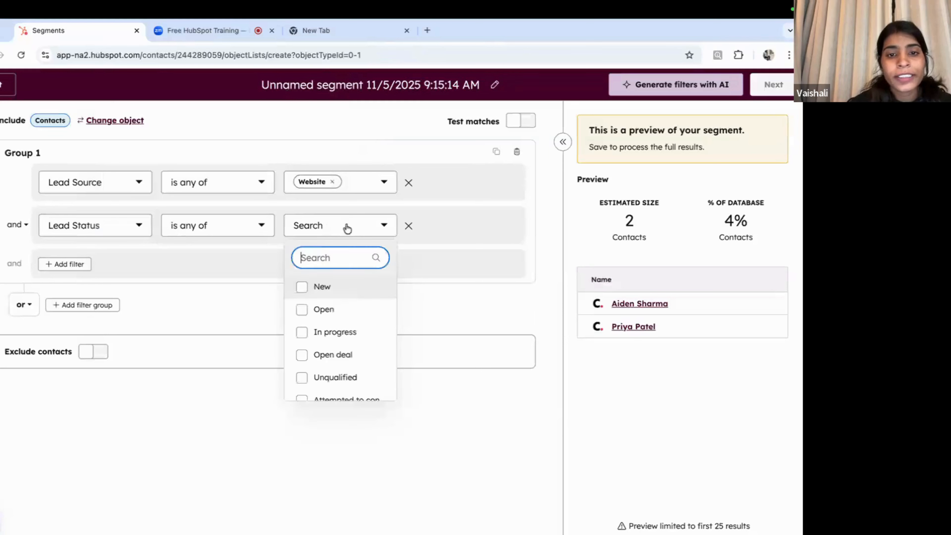
left_click(324, 310)
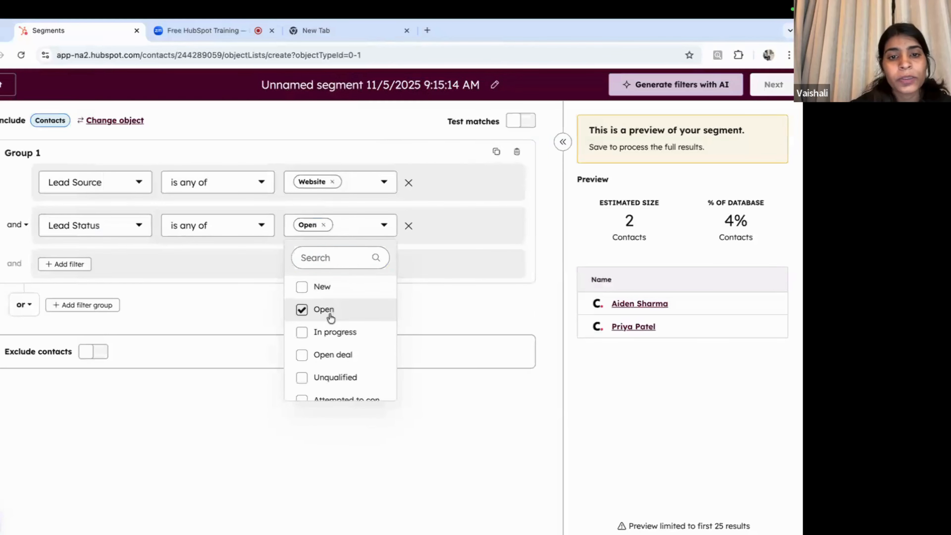
left_click(221, 308)
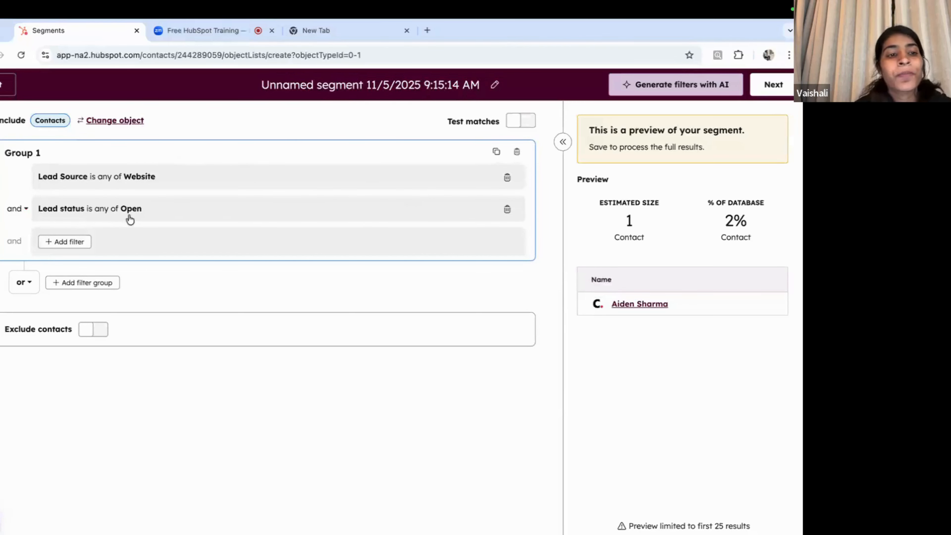
Step: Join the two filters with OR for an estimated 12 contacts, then continue to Review and save
left_click(17, 208)
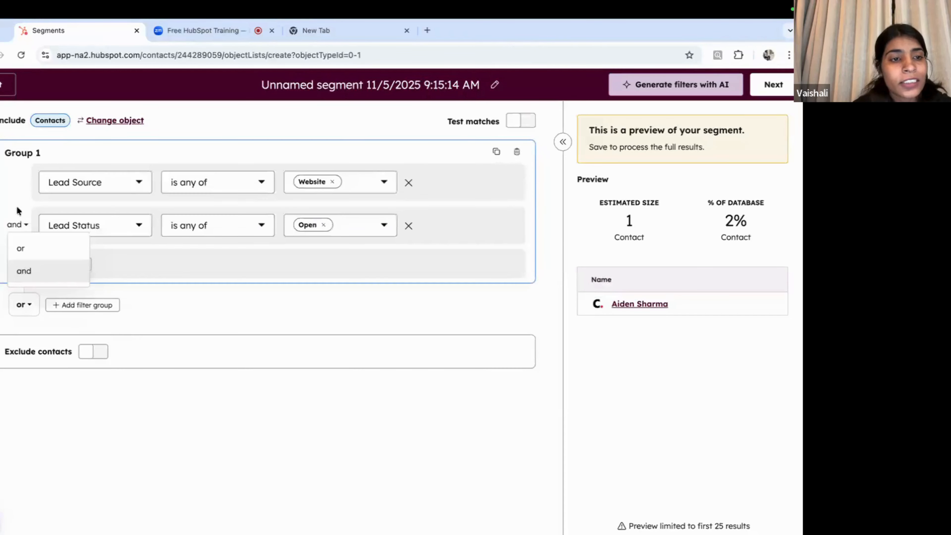
left_click(30, 258)
left_click(172, 305)
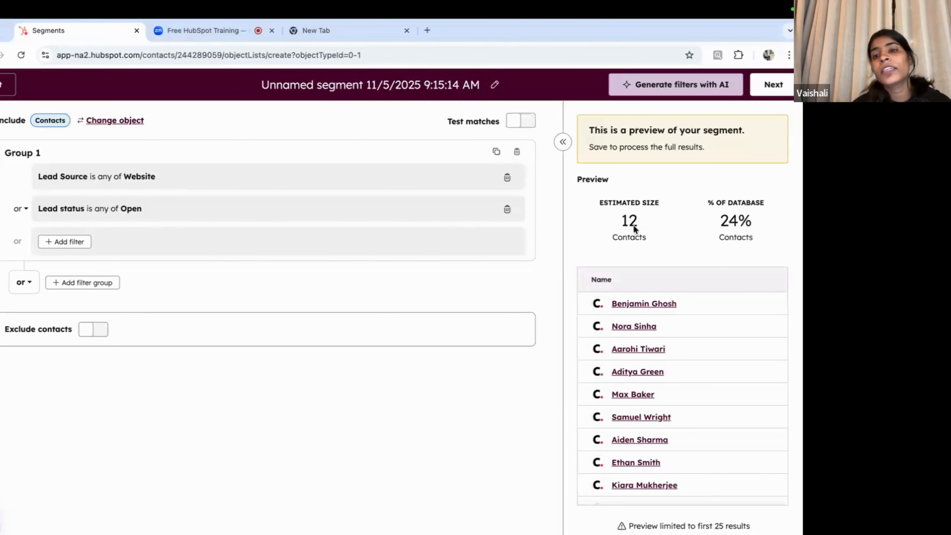
left_click_drag(654, 227, 612, 225)
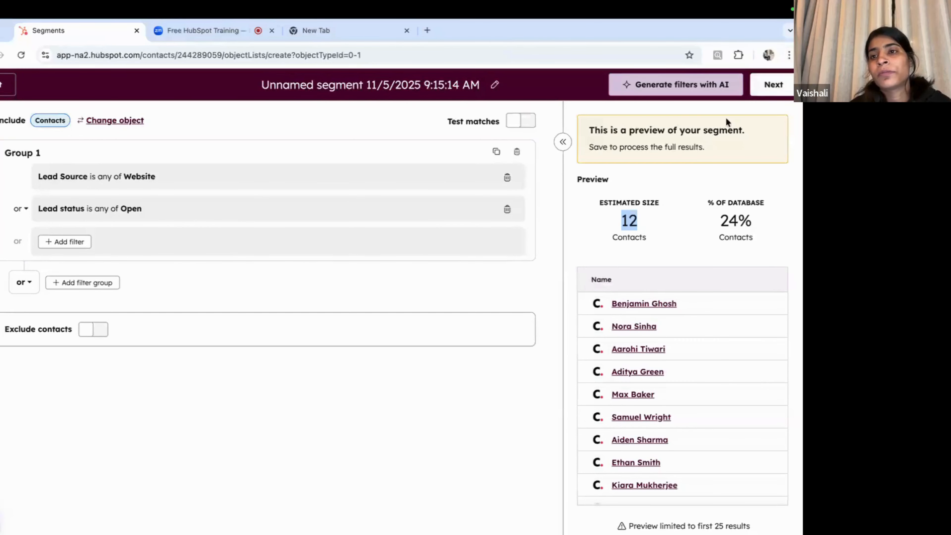
left_click(774, 90)
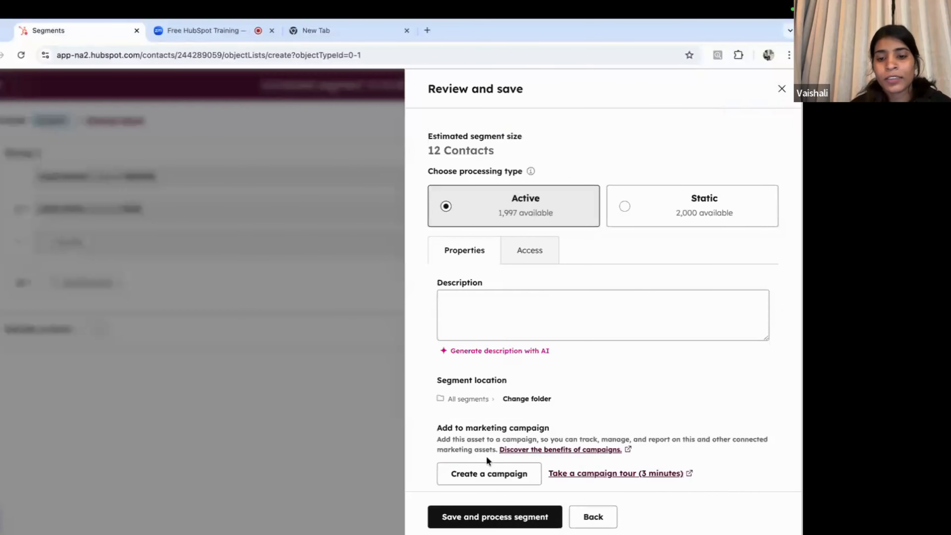
Step: Save and process the segment with Active processing so it shows 12 matching contacts
left_click(492, 521)
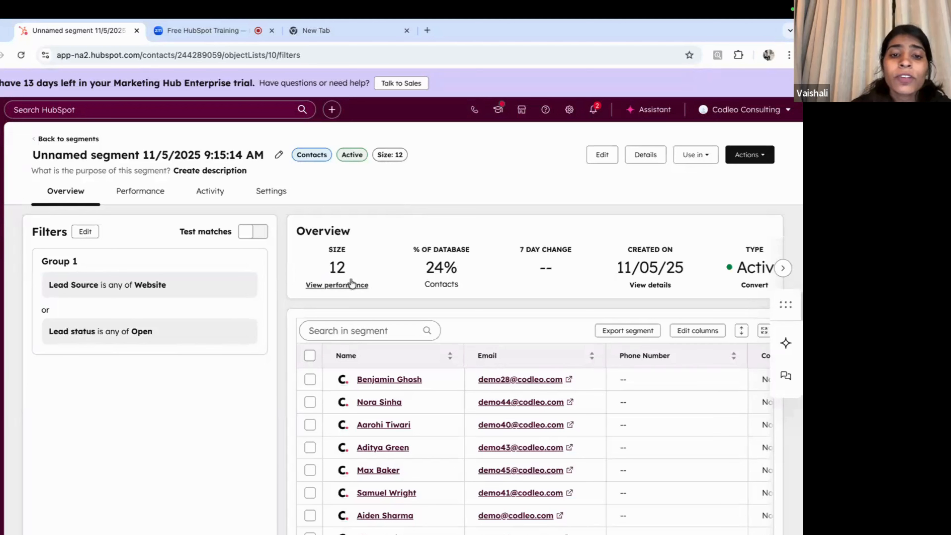
double_click(342, 269)
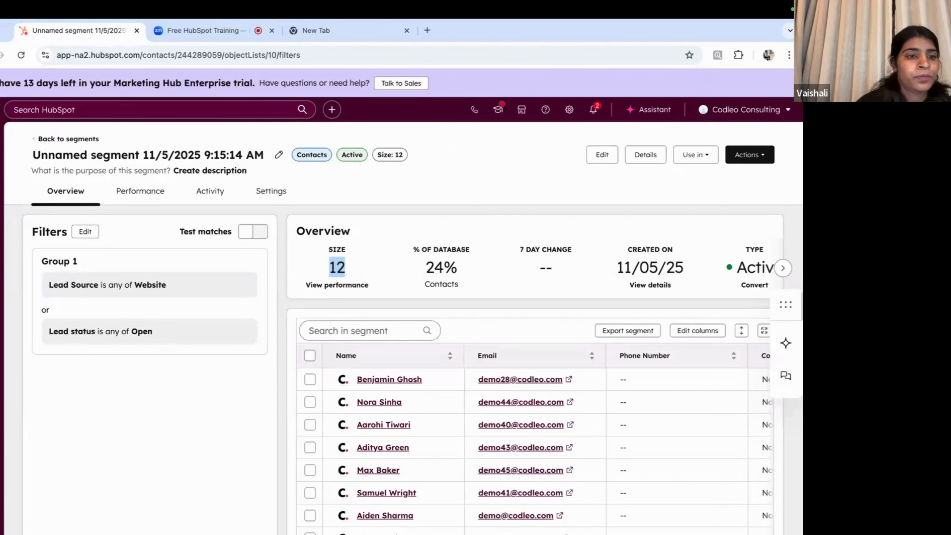
mouse_move(6, 238)
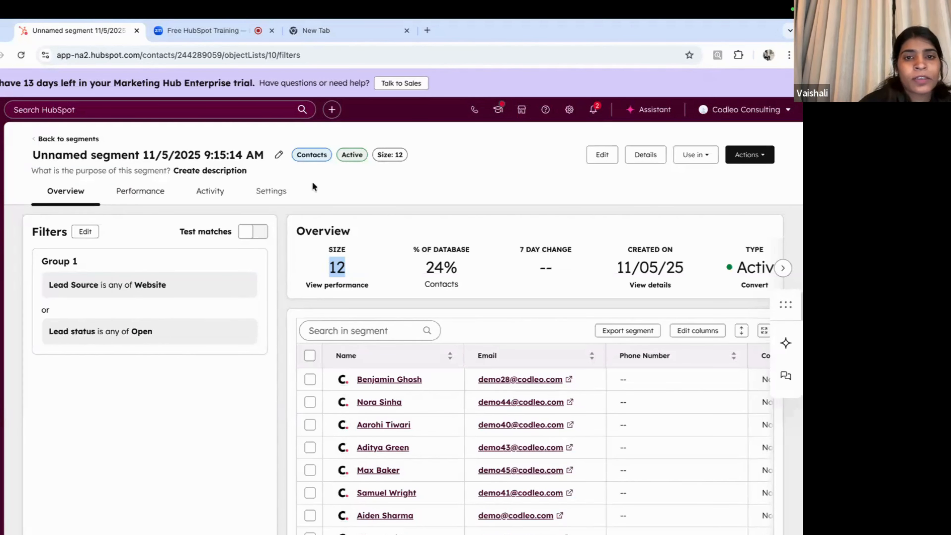
left_click(351, 179)
scroll(412, 397, "down", 2)
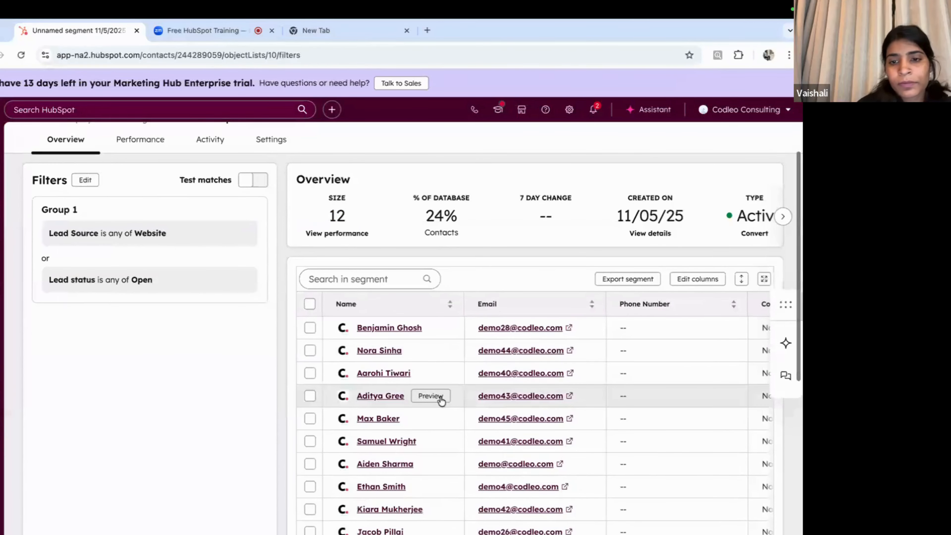
Step: Open the first contact's record, review its Activities timeline, and launch the record layout Customize editor
left_click(379, 329)
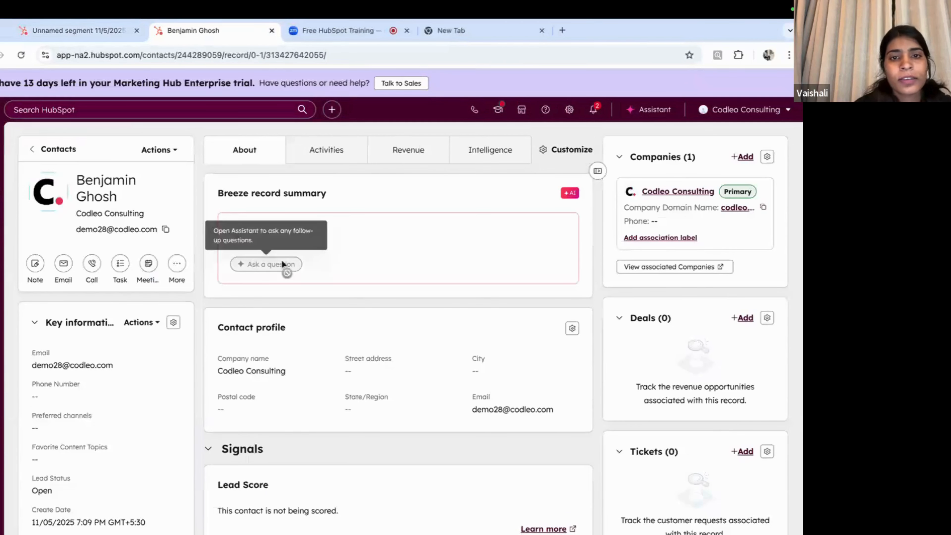
left_click(327, 150)
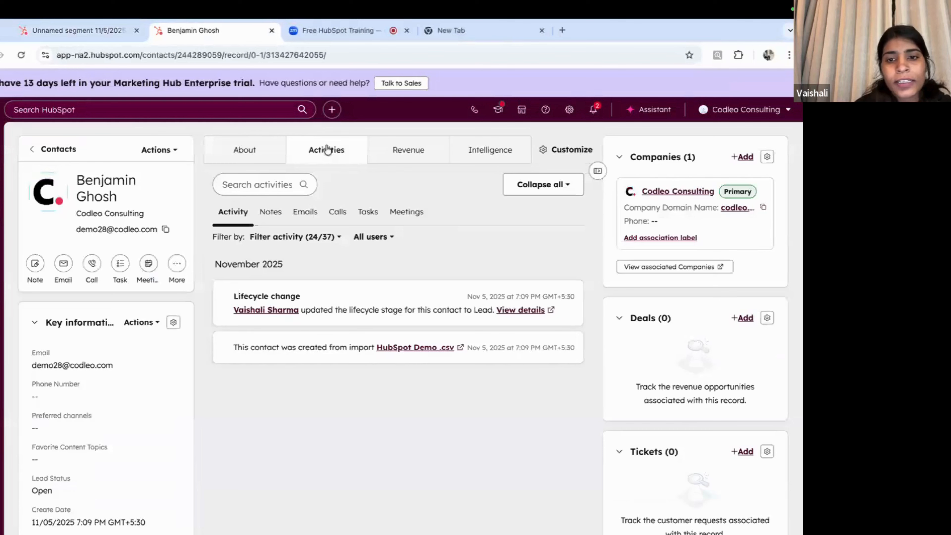
scroll(347, 400, "down", 1)
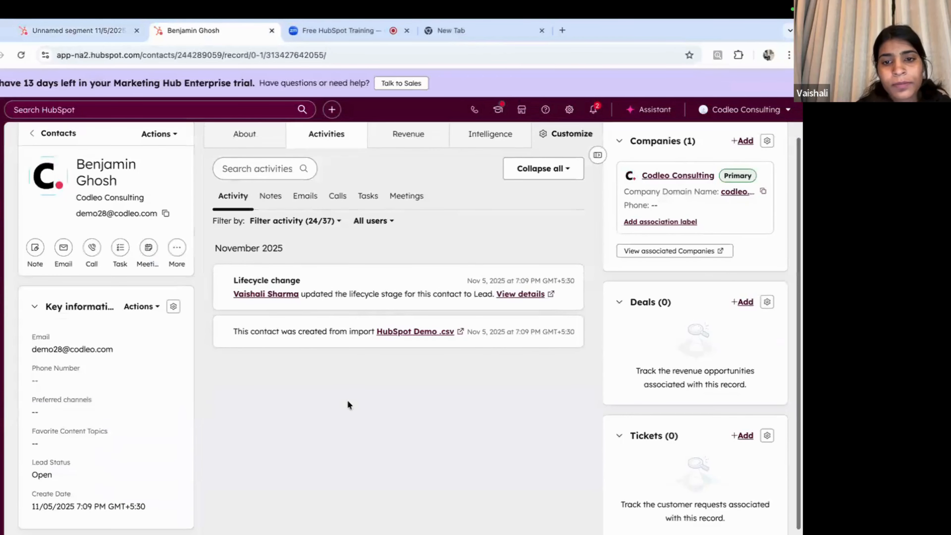
scroll(347, 313, "up", 1)
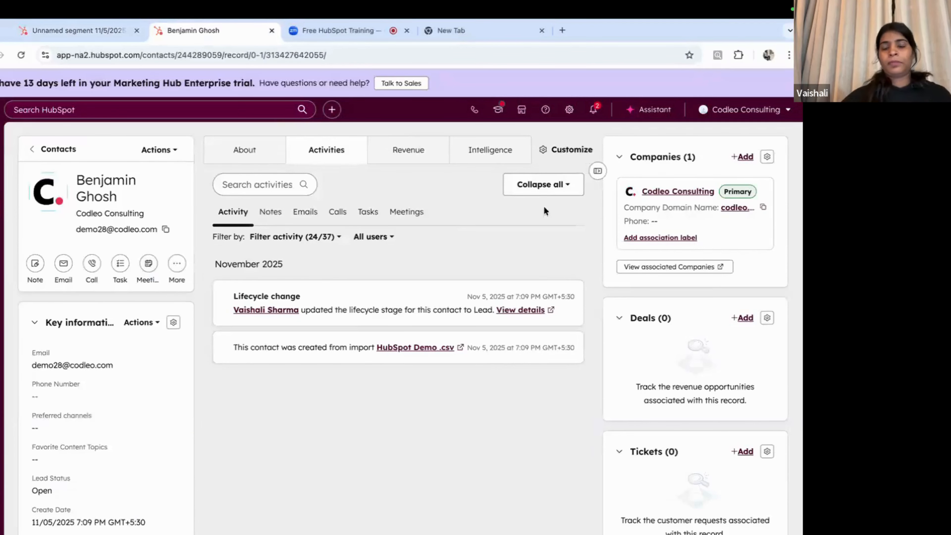
left_click(562, 152)
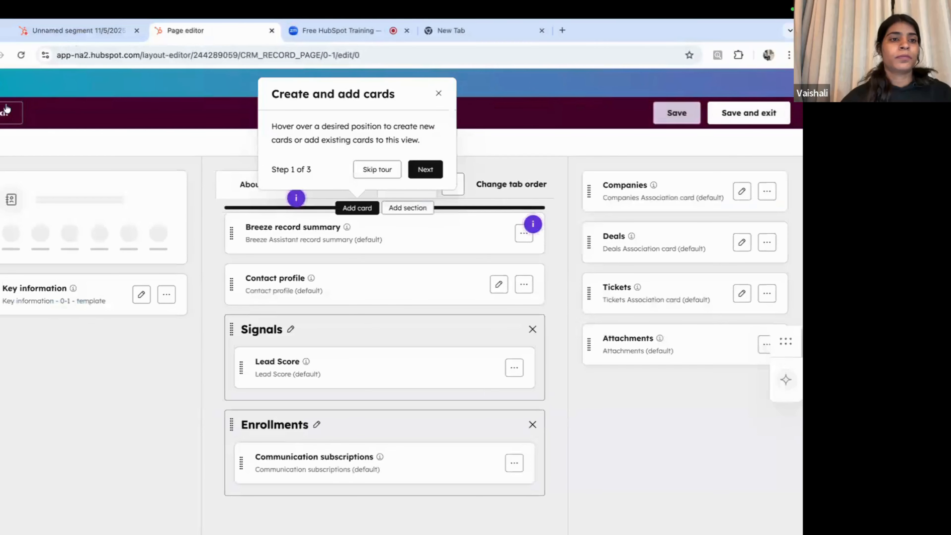
Step: Exit the layout editor without changes and go to CRM Segments (Lists)
left_click(8, 112)
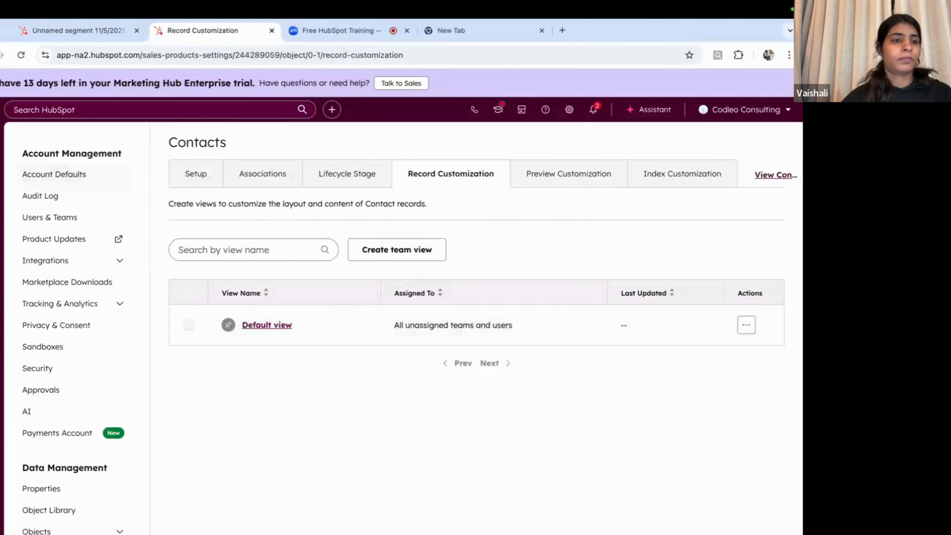
mouse_move(7, 226)
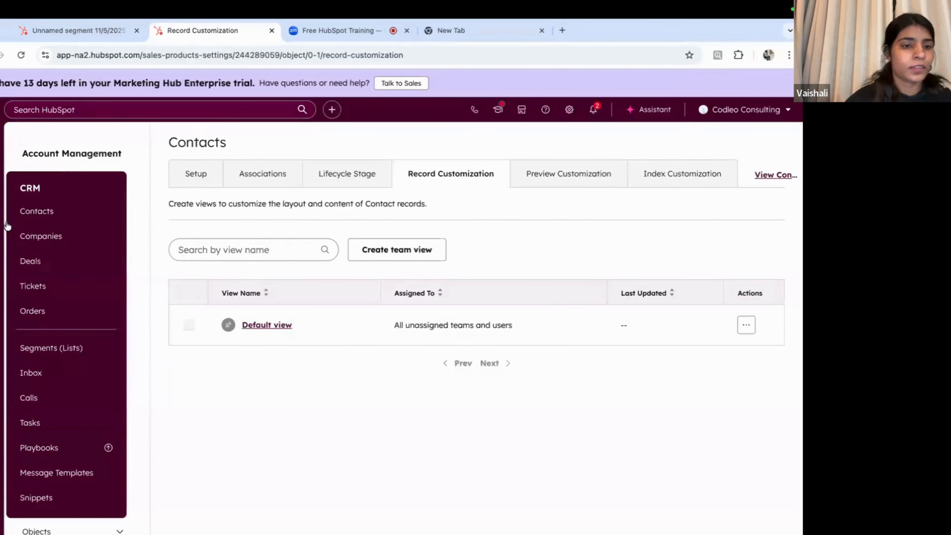
left_click(37, 352)
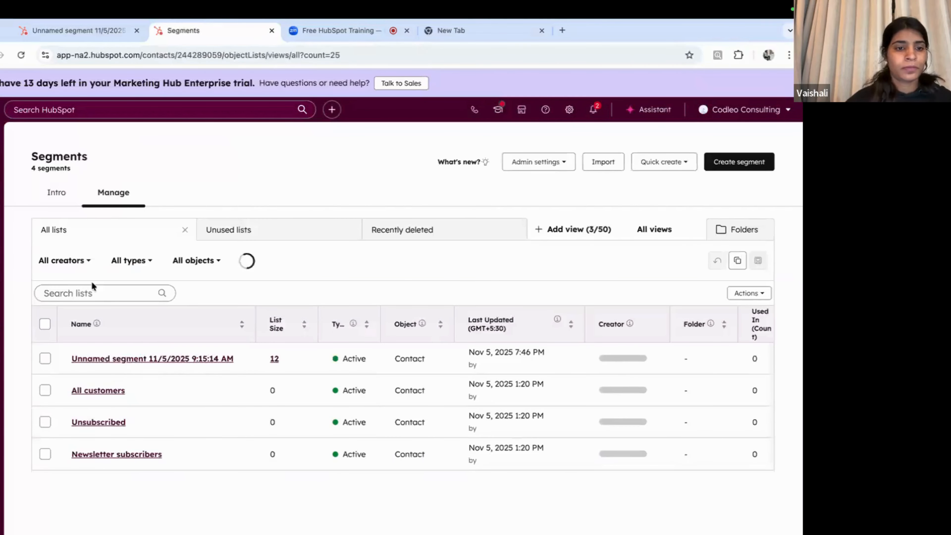
Step: Open the unnamed segment's first contact record and show its Actions dropdown
left_click(83, 358)
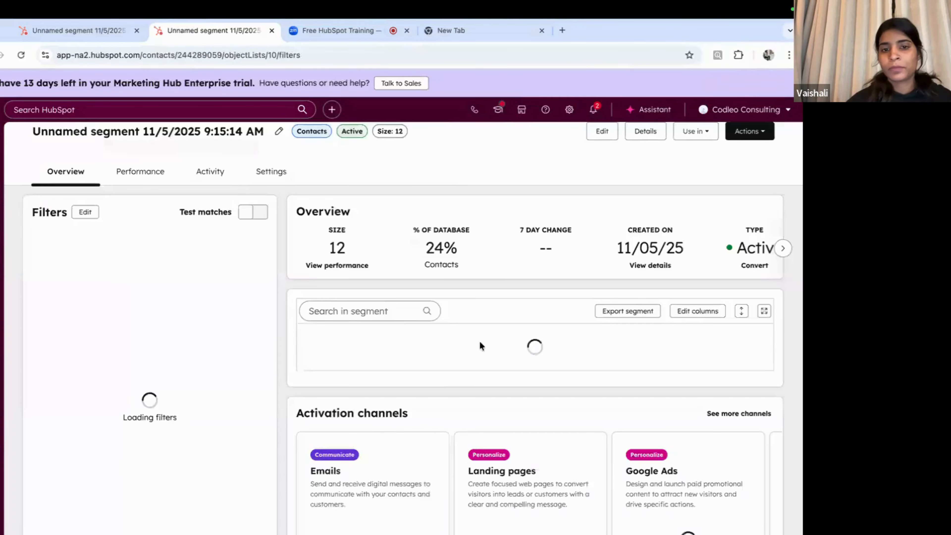
scroll(463, 195, "down", 2)
scroll(449, 306, "down", 3)
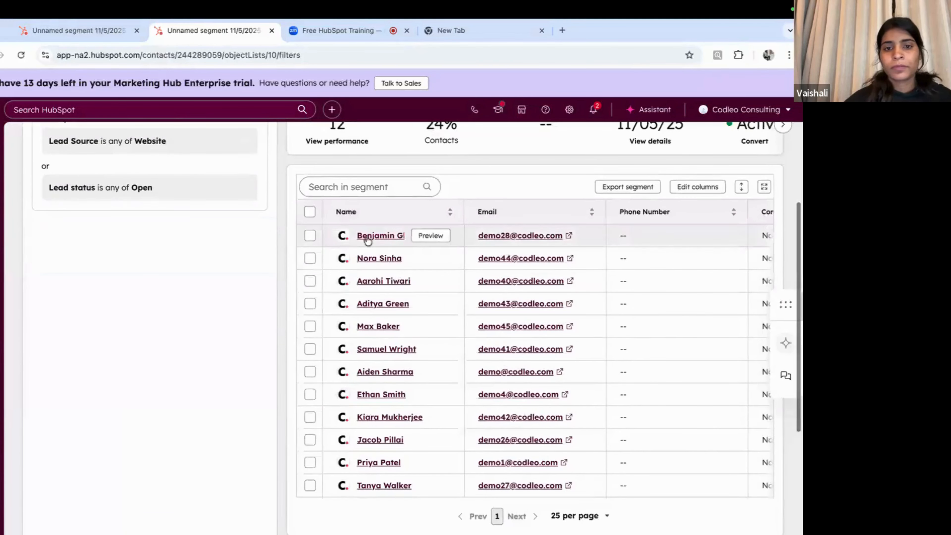
left_click(365, 236)
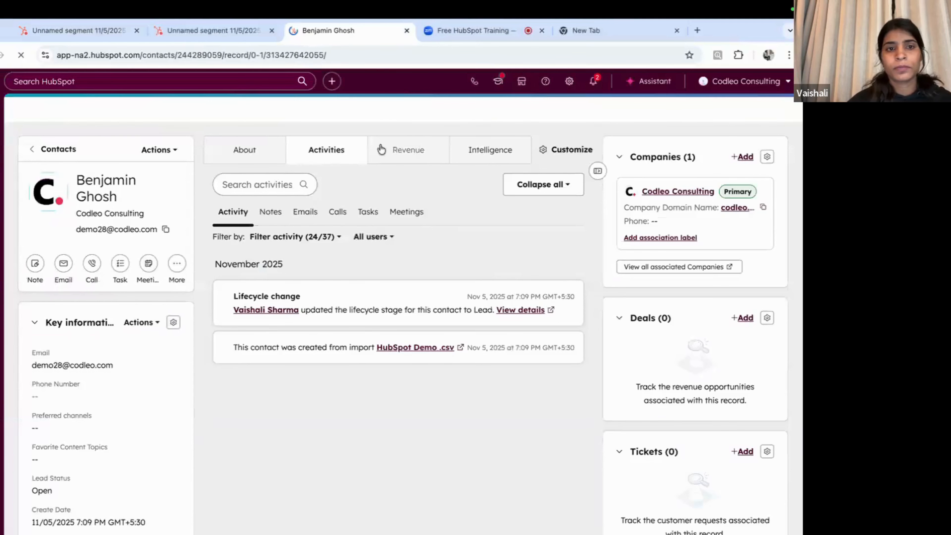
left_click(160, 150)
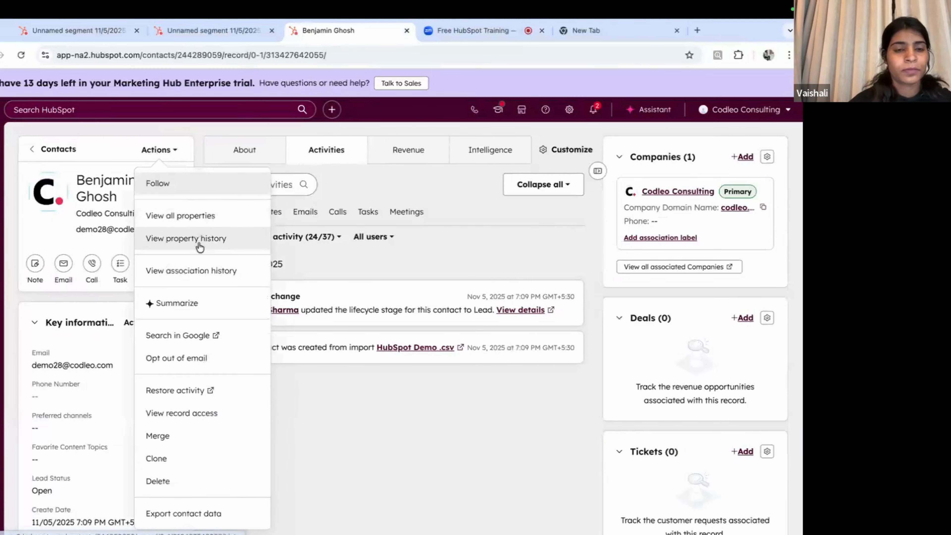
Step: Open the contact's property history and scroll through its change entries
left_click(199, 242)
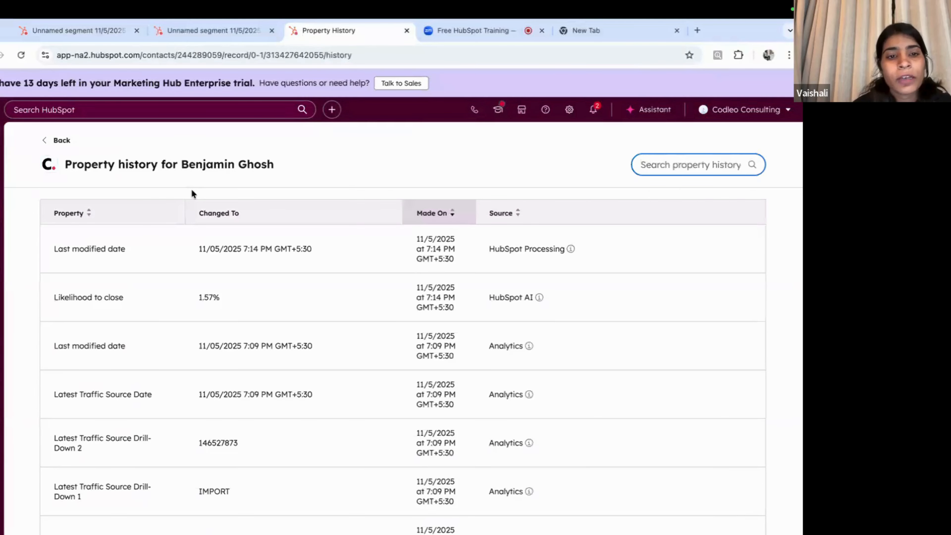
scroll(322, 304, "down", 2)
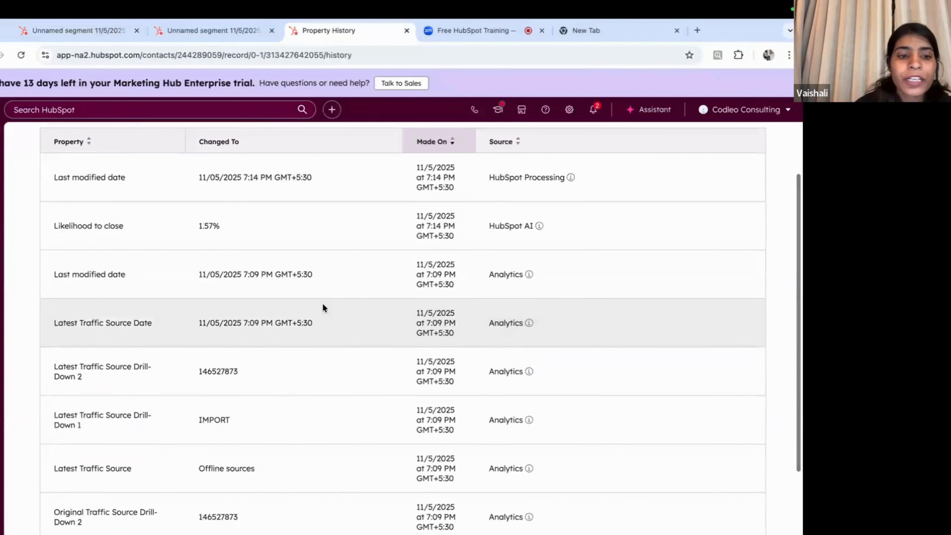
scroll(323, 305, "down", 3)
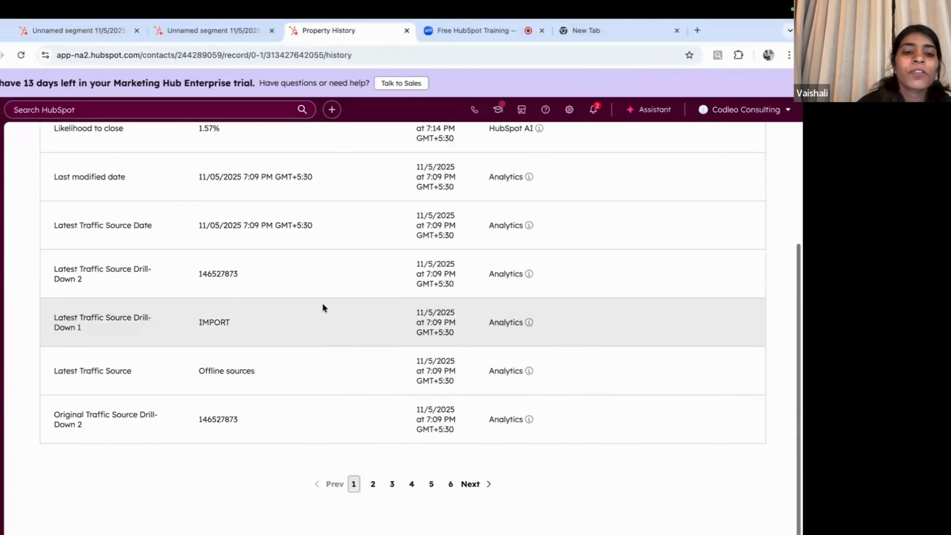
scroll(323, 304, "up", 3)
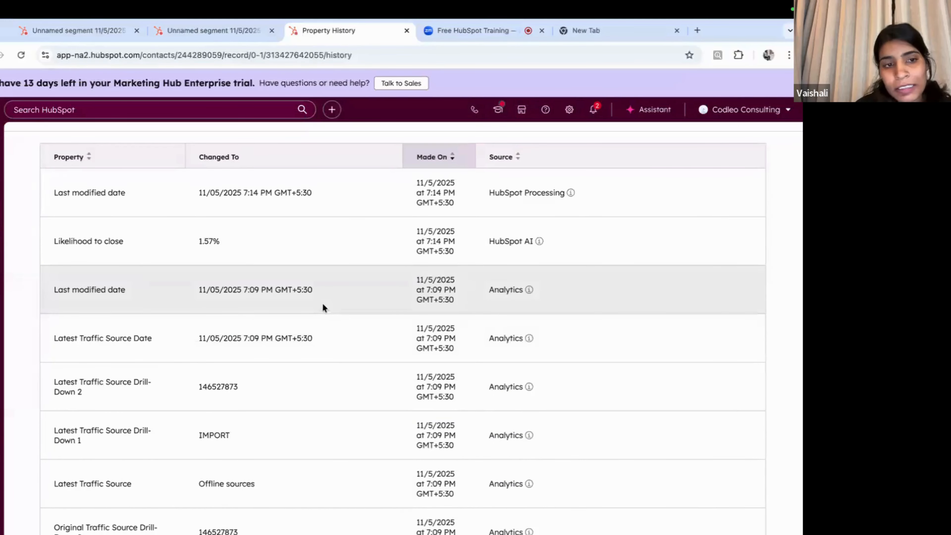
scroll(323, 308, "up", 2)
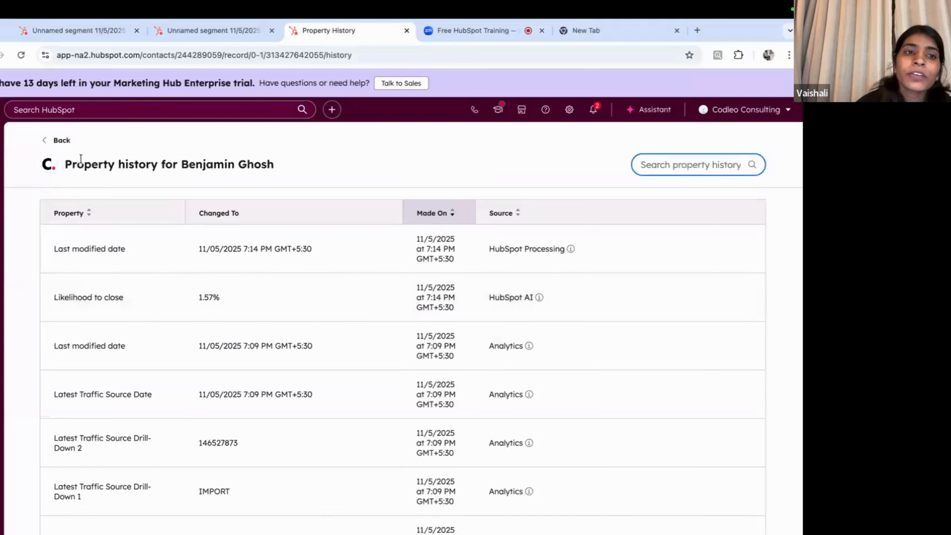
scroll(55, 350, "down", 1)
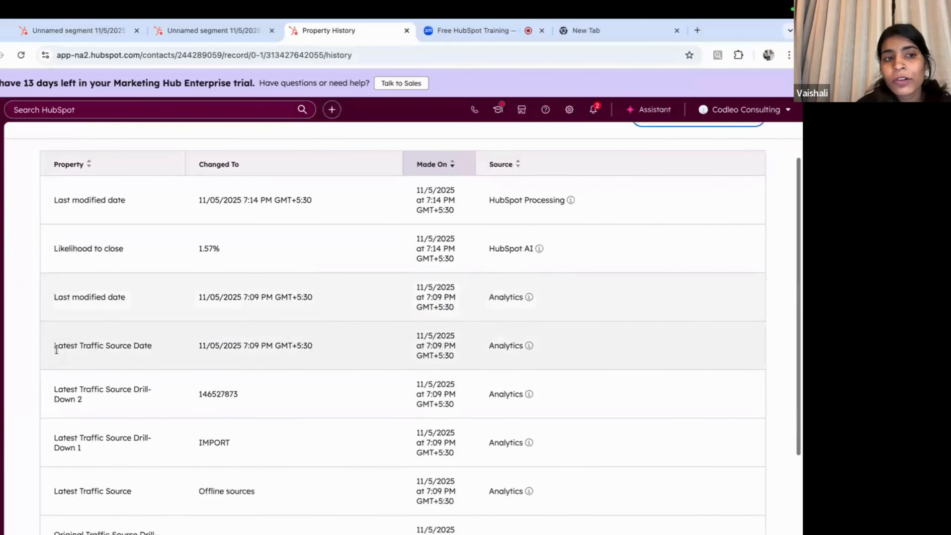
scroll(56, 348, "up", 1)
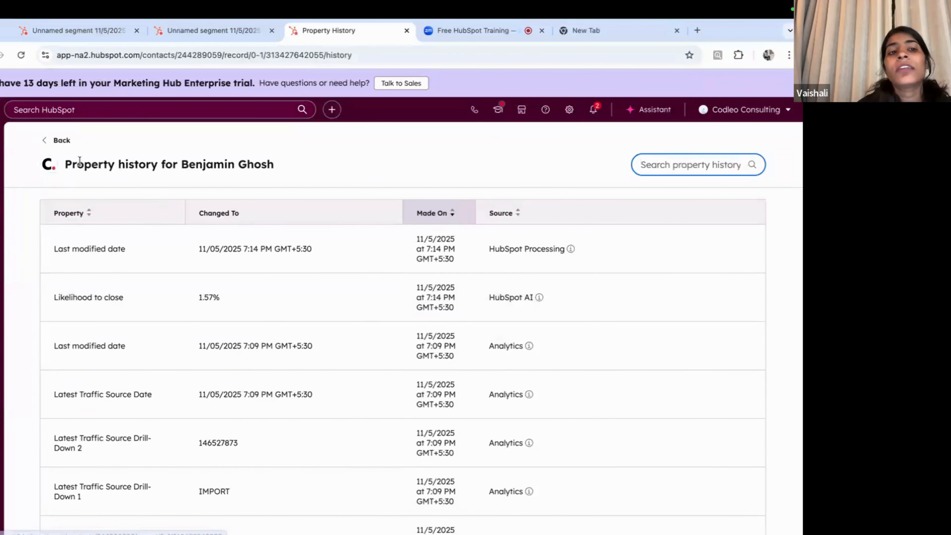
scroll(276, 204, "down", 1)
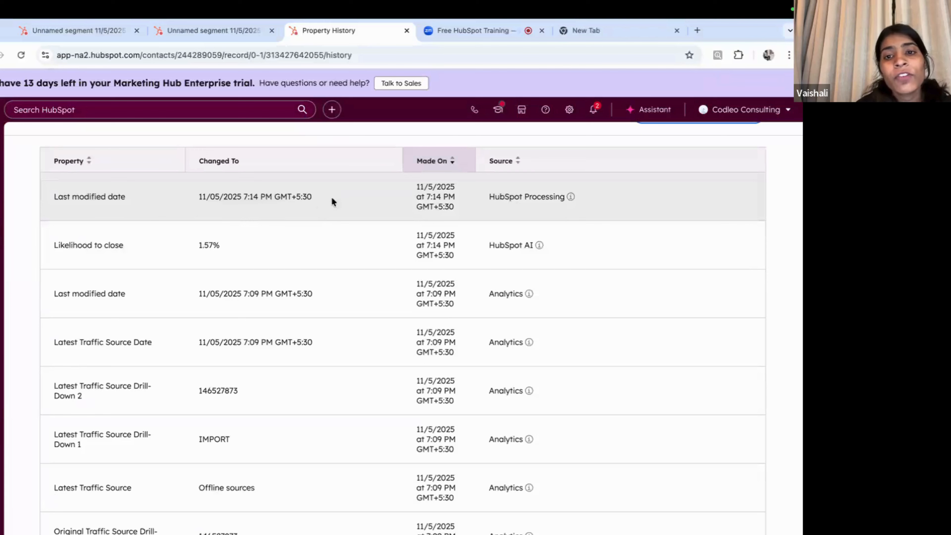
Step: Highlight the 11/05/2025 7:14 PM modified date and the 1.57% likelihood to close value
left_click_drag(320, 196, 165, 212)
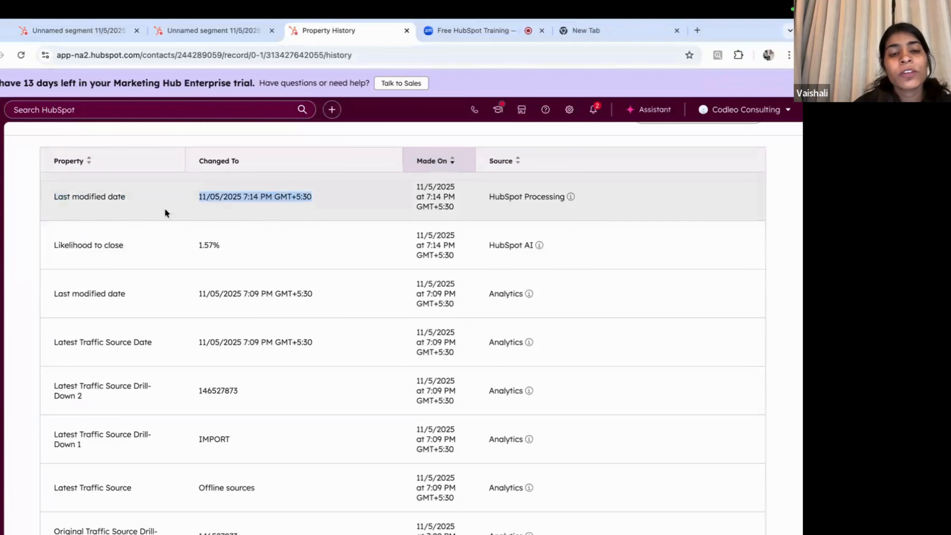
scroll(249, 220, "down", 2)
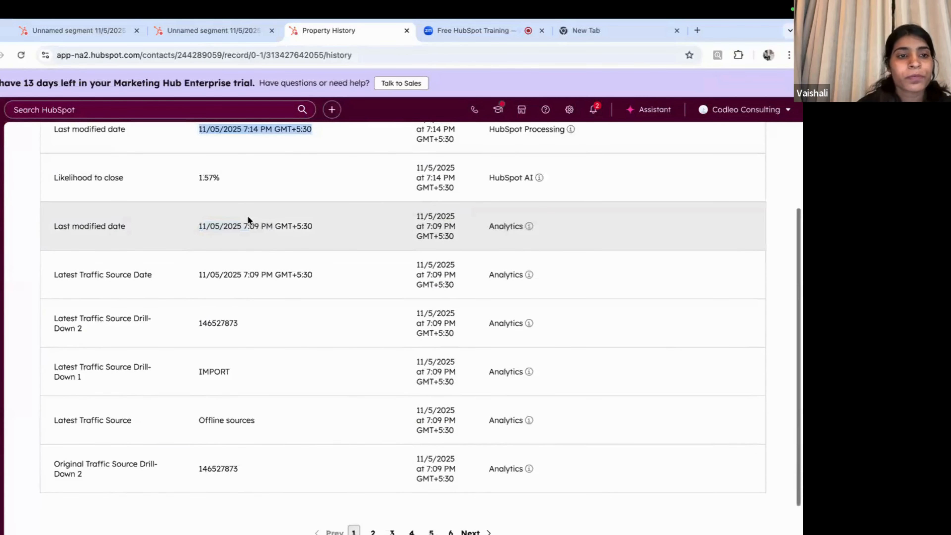
left_click_drag(230, 180, 197, 177)
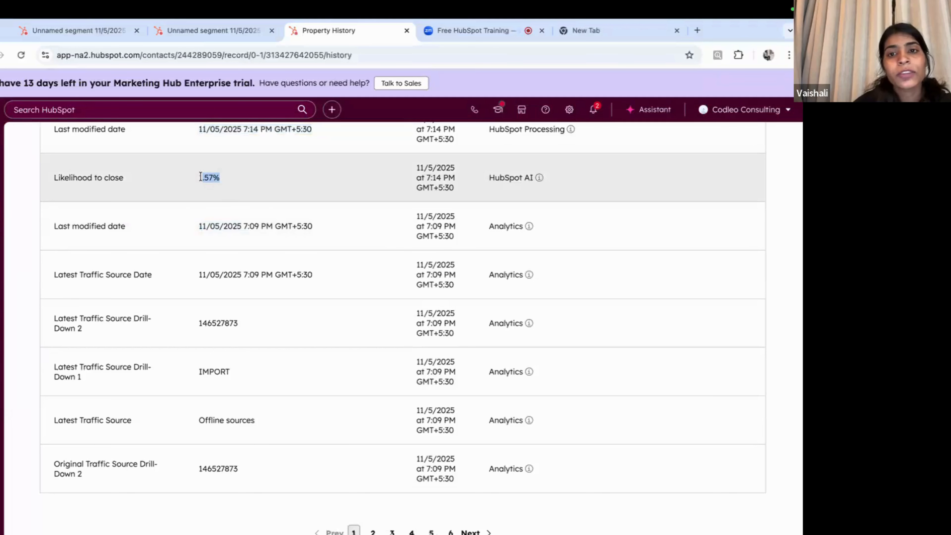
mouse_move(542, 179)
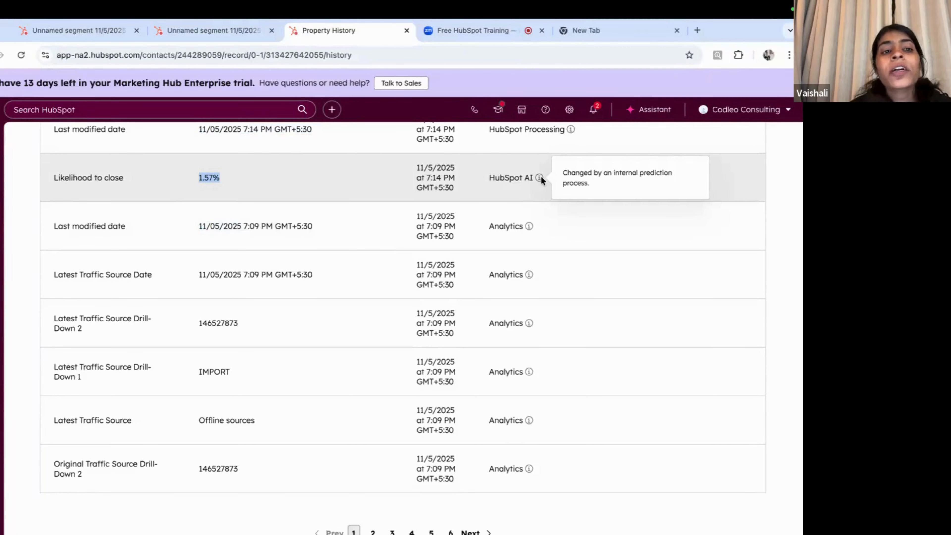
Step: Page through the property history to page 2 and then page 3
scroll(362, 230, "down", 2)
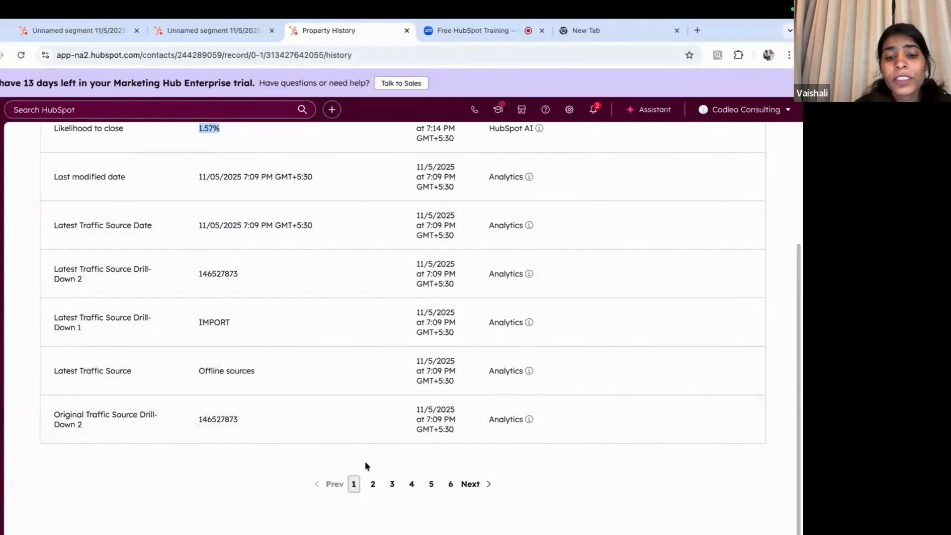
left_click(373, 484)
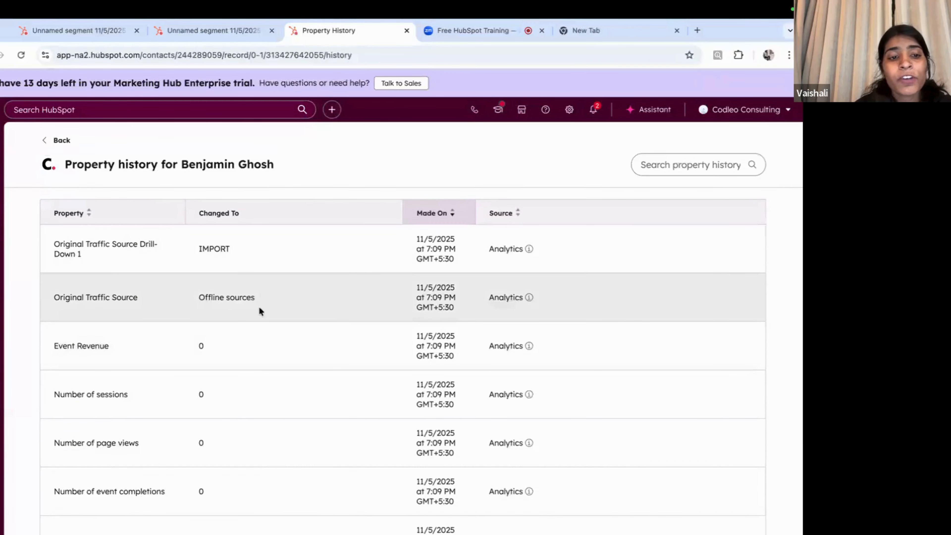
scroll(259, 307, "down", 5)
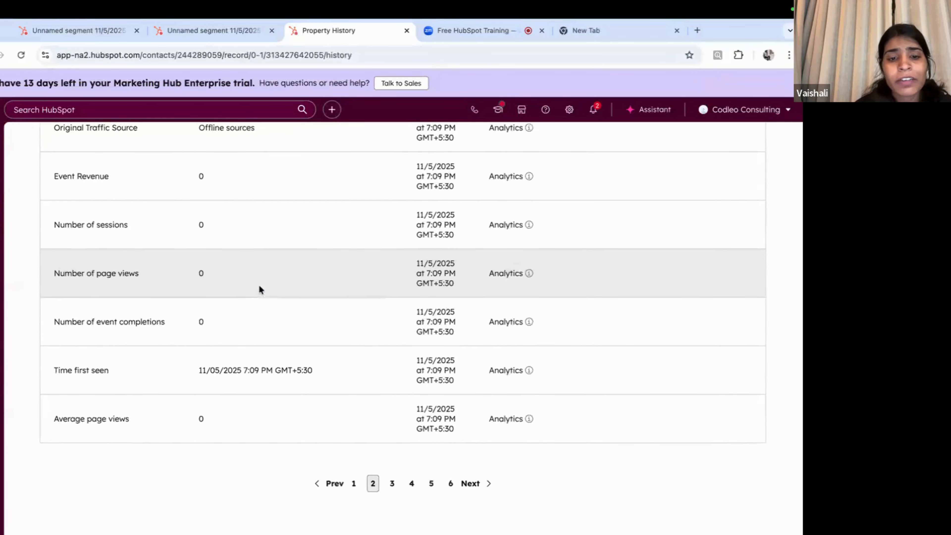
left_click(392, 487)
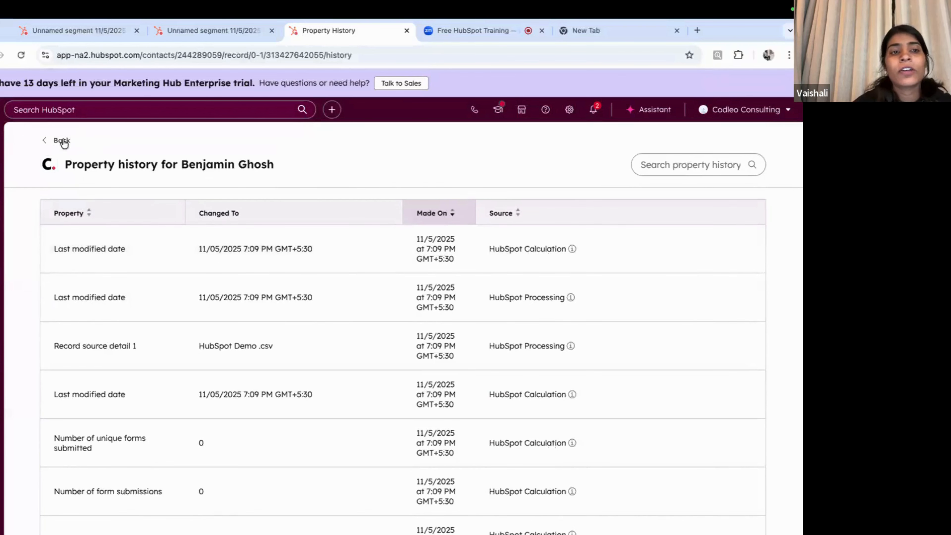
Step: Go Back from Property history to the contact record with its Lead lifecycle and CSV import timeline
left_click(62, 142)
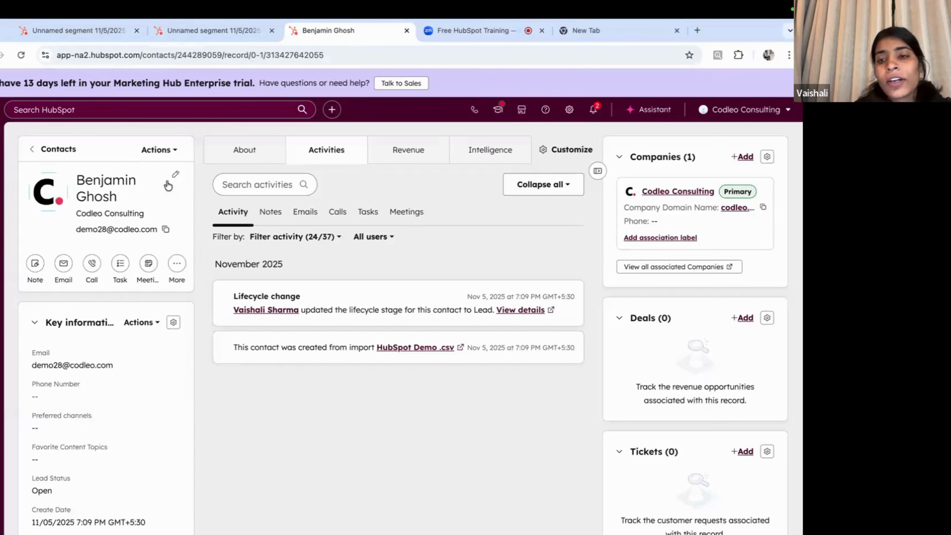
mouse_move(2, 190)
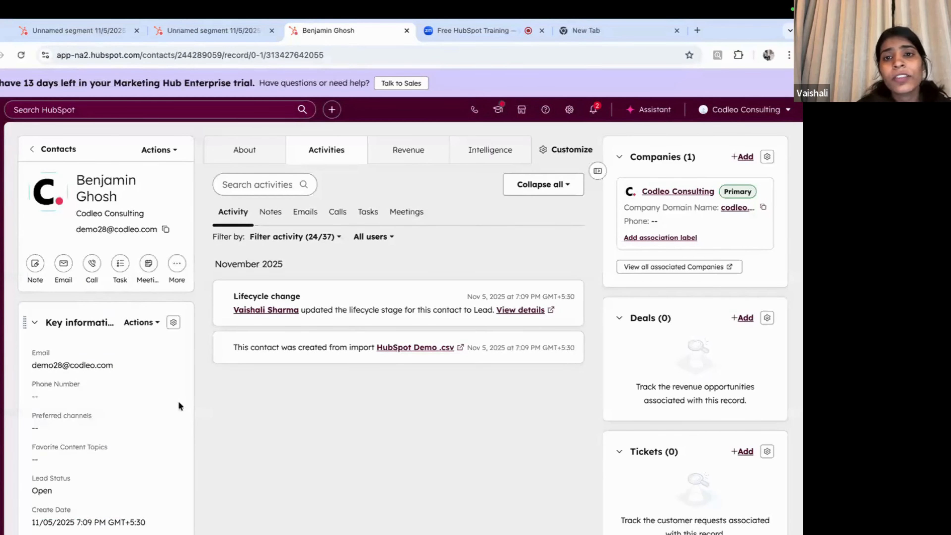
mouse_move(1, 270)
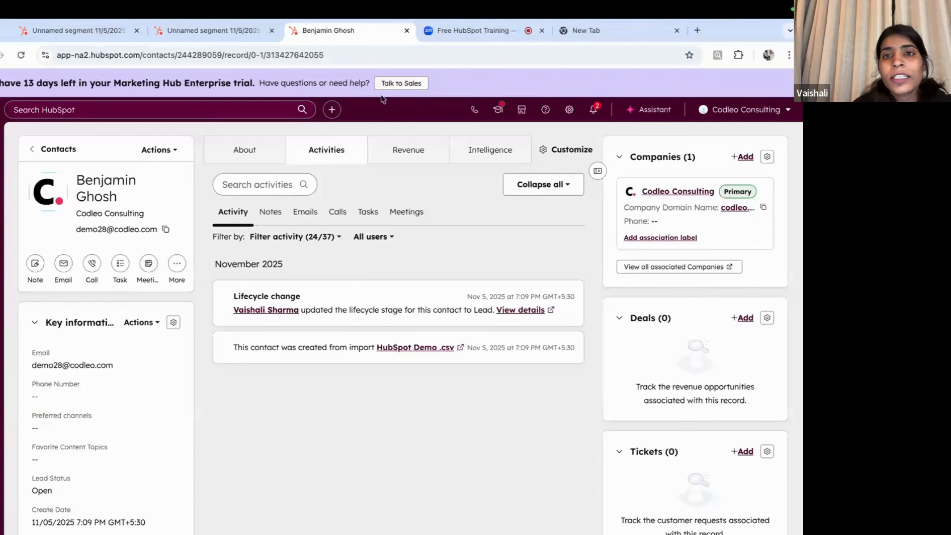
Step: Switch to the Free HubSpot Training Zoom meeting and toggle the microphone mute off and on
left_click(460, 32)
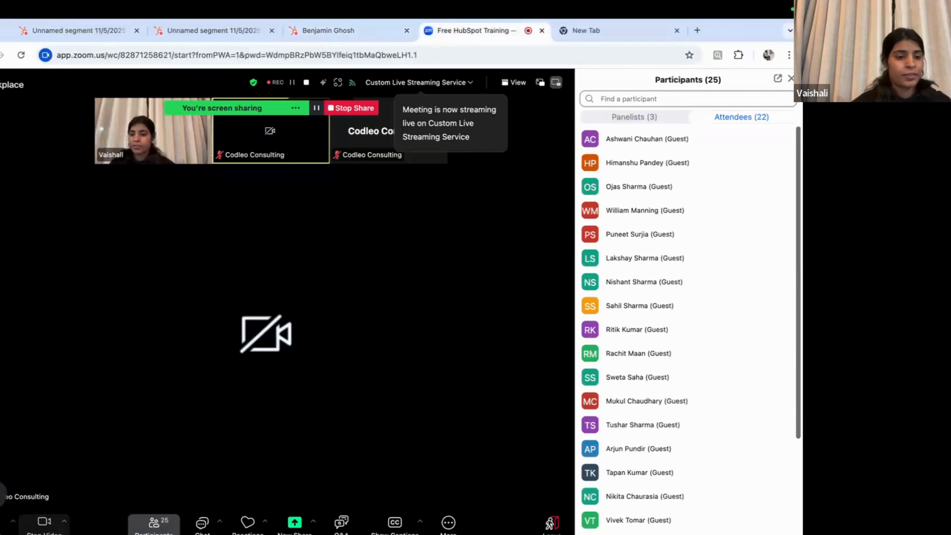
left_click(3, 524)
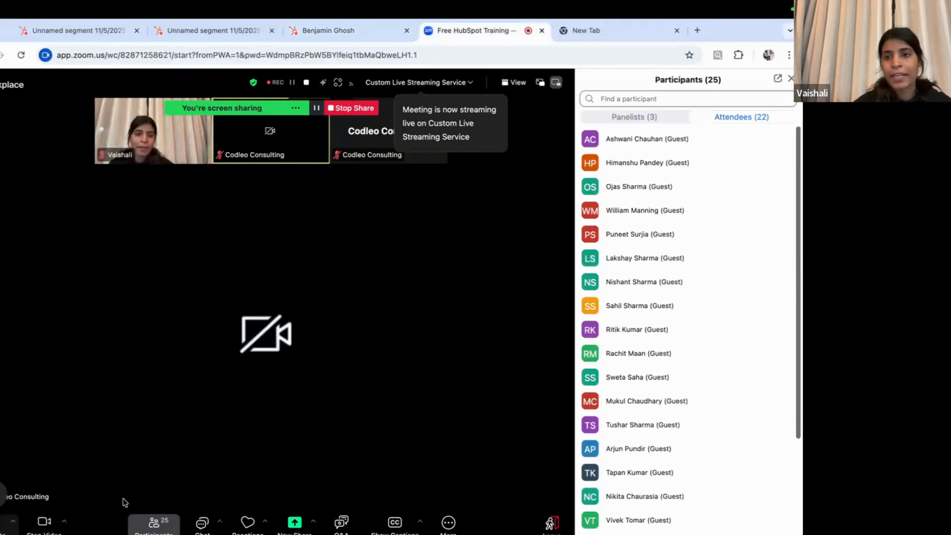
left_click(8, 525)
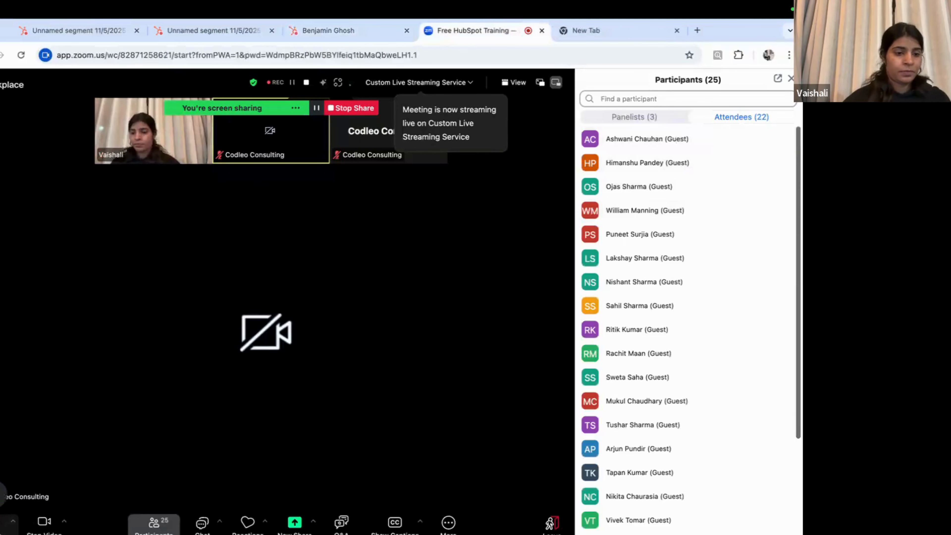
Step: Scroll through the Participants panel listing 25 people
mouse_move(735, 294)
scroll(733, 293, "down", 5)
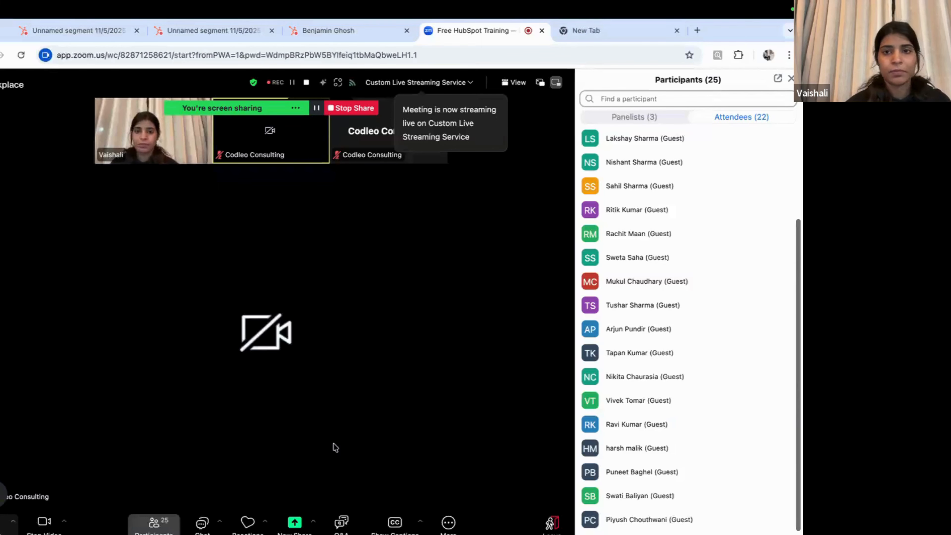
scroll(336, 448, "right", 3)
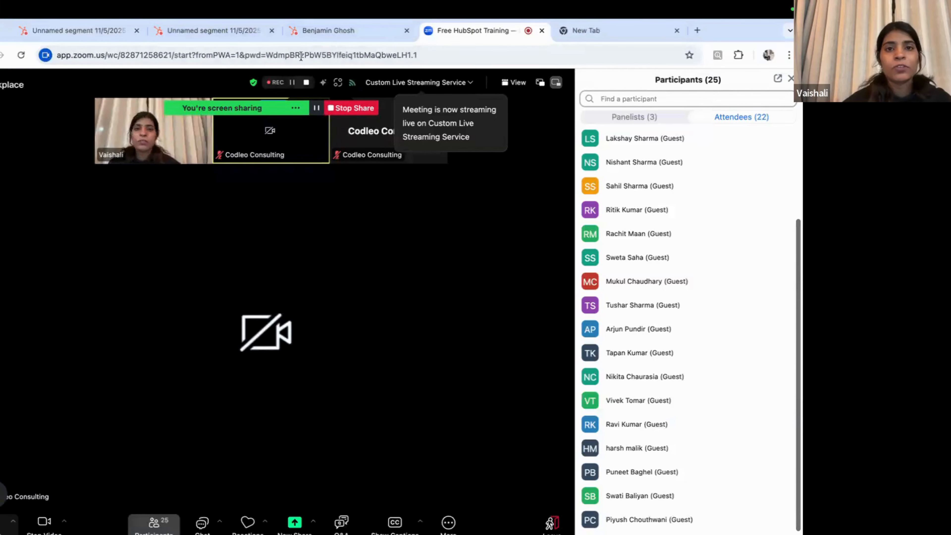
Step: Return to HubSpot and go to Marketing > Email, showing the draft New email
left_click(306, 33)
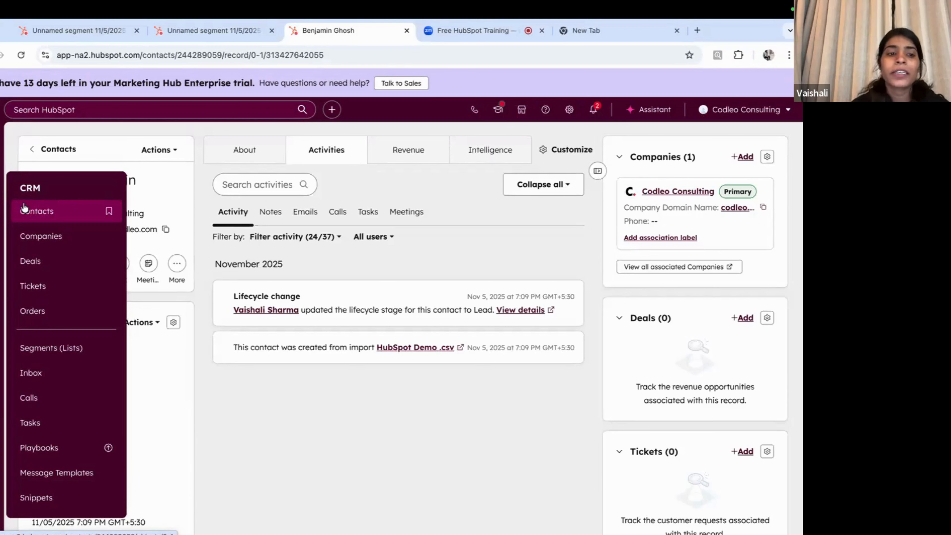
mouse_move(5, 216)
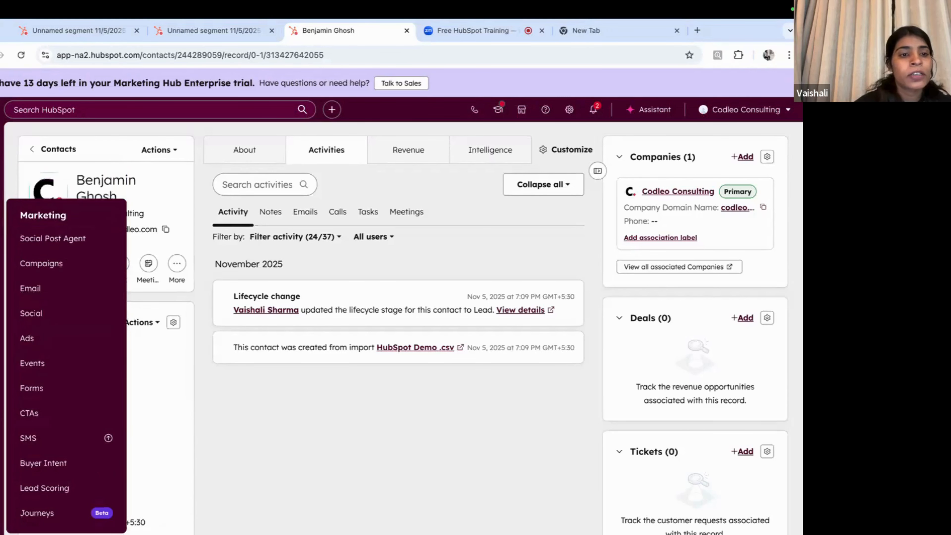
left_click(38, 289)
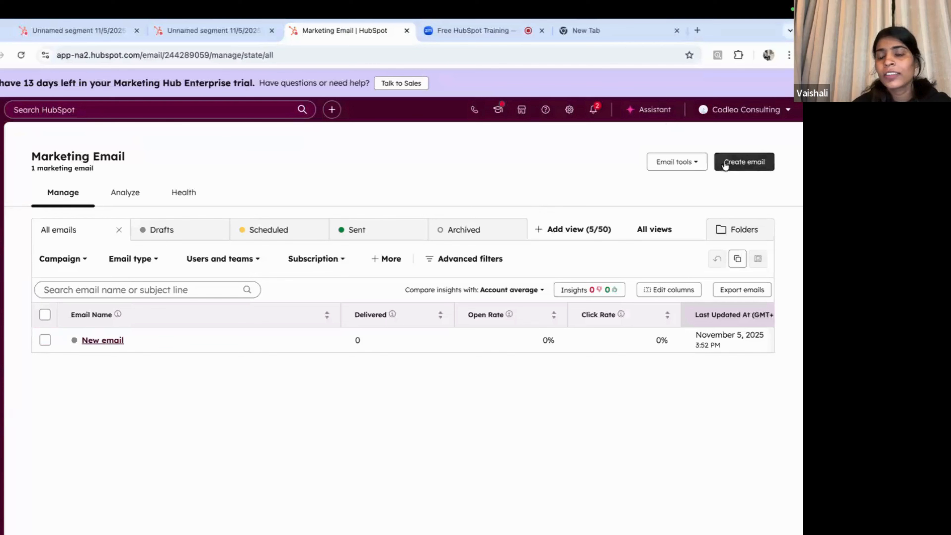
Step: Start a new marketing email to reveal the Regular, Automated and Blog/RSS sending methods
left_click(739, 165)
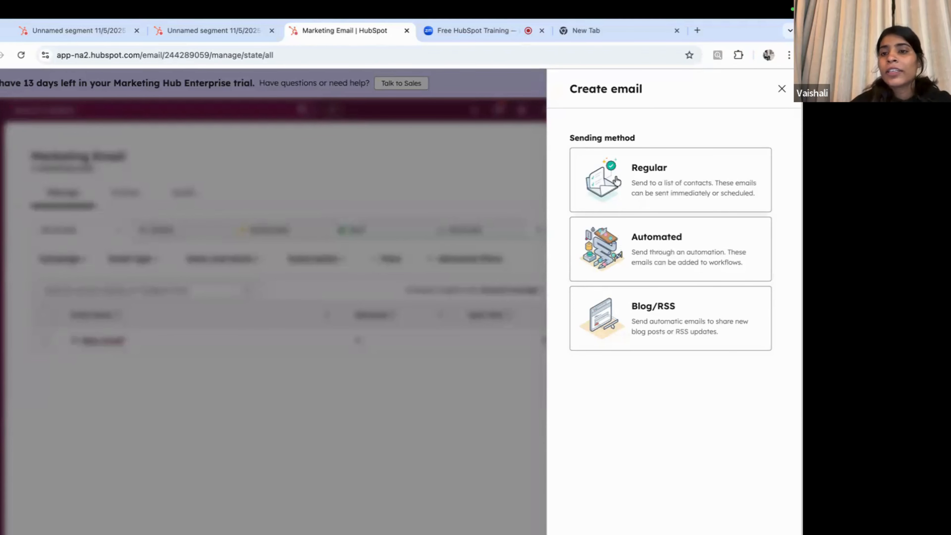
Step: Choose a Regular email and browse the 45 drag-and-drop templates, including Start from scratch and Announcement
left_click(666, 174)
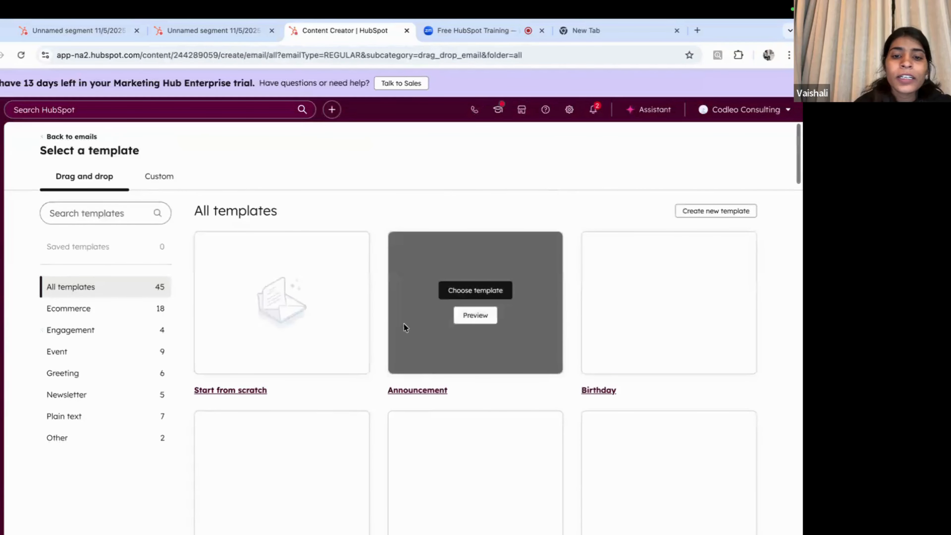
scroll(470, 341, "down", 1)
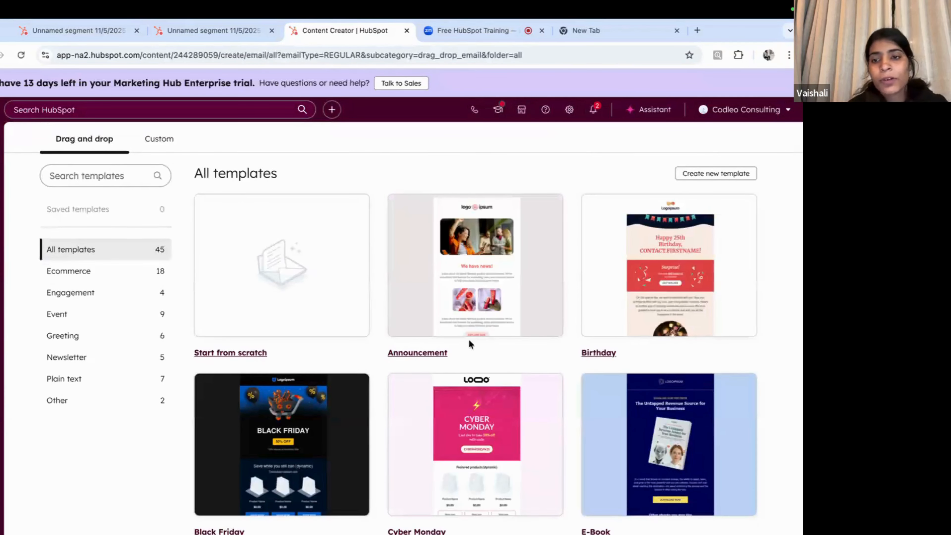
scroll(469, 339, "down", 1)
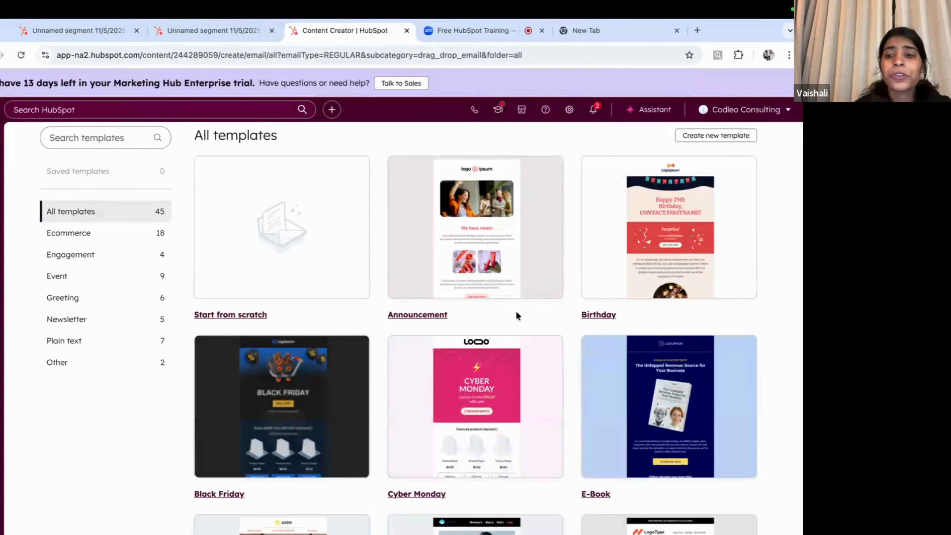
scroll(611, 298, "down", 1)
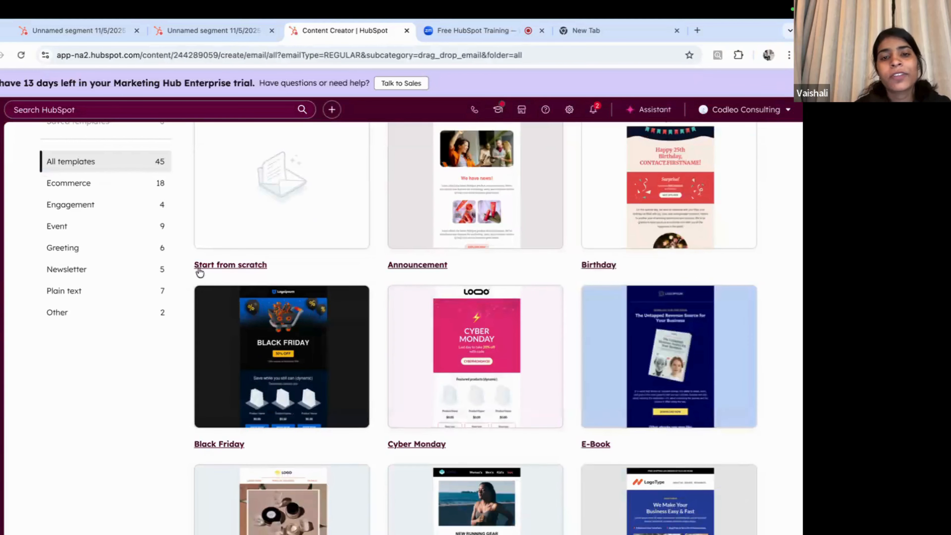
scroll(311, 243, "up", 2)
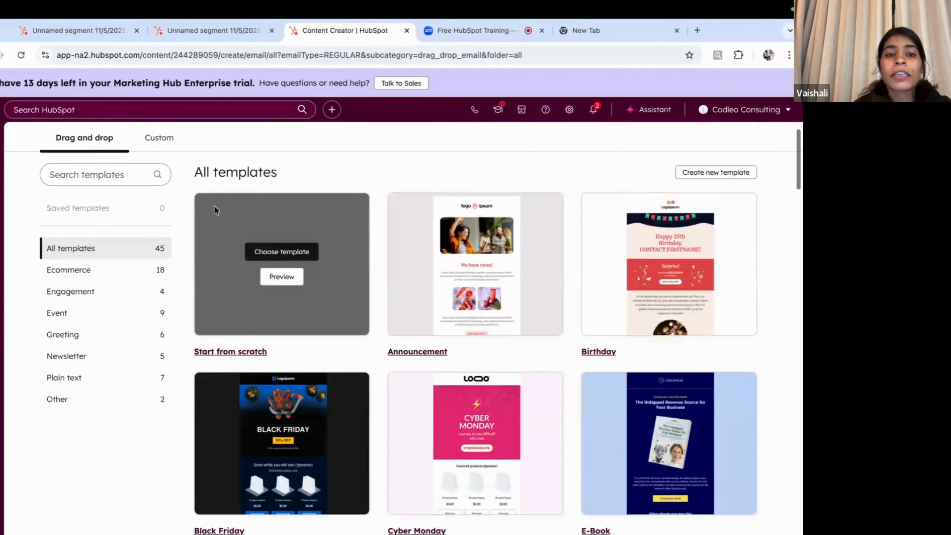
mouse_move(225, 205)
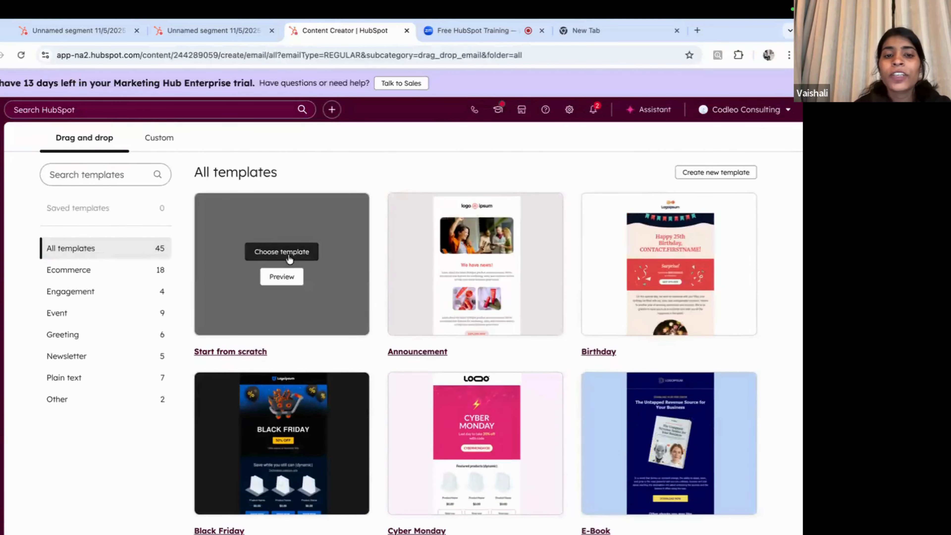
scroll(526, 353, "down", 2)
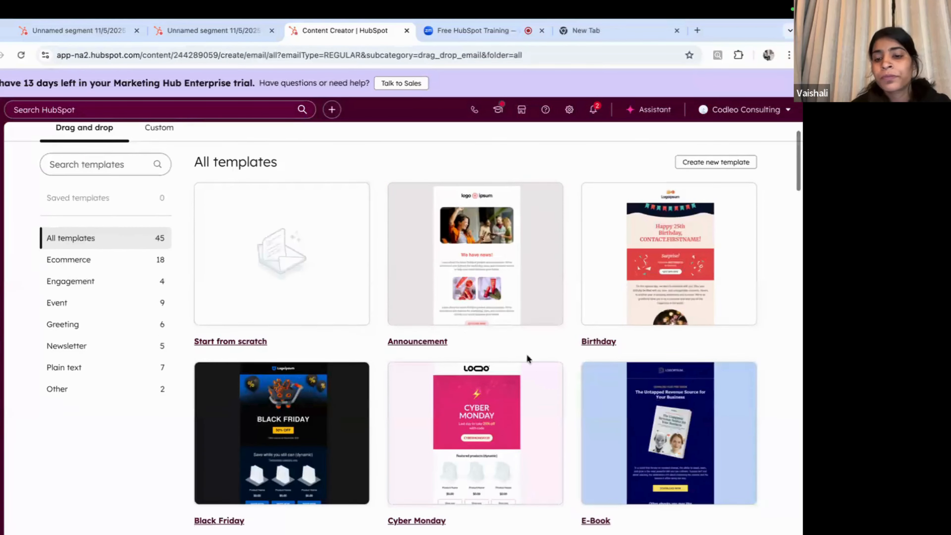
scroll(602, 299, "up", 1)
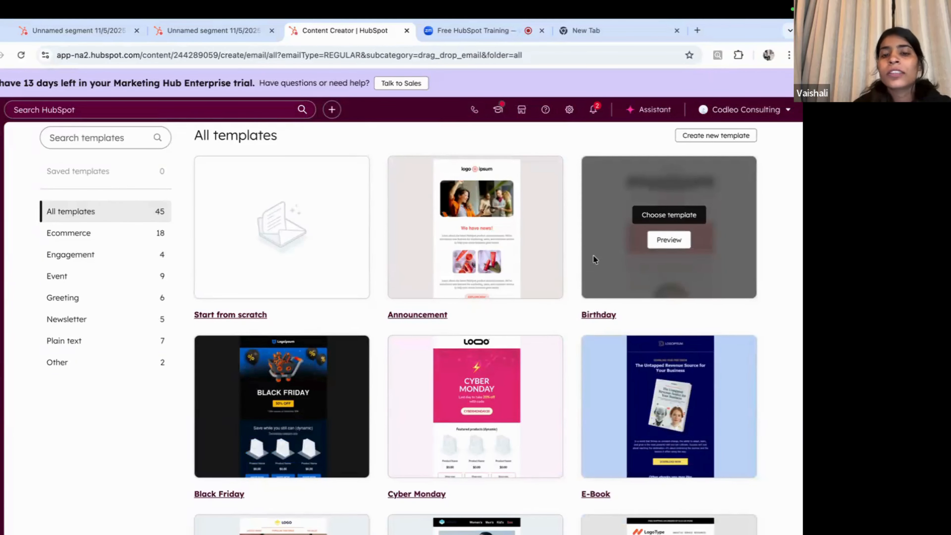
scroll(594, 256, "down", 1)
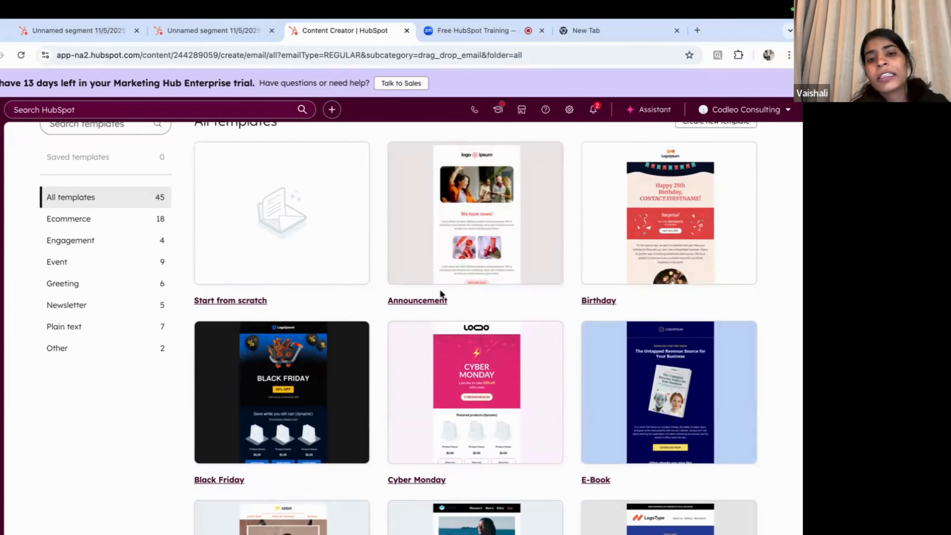
scroll(464, 337, "down", 5)
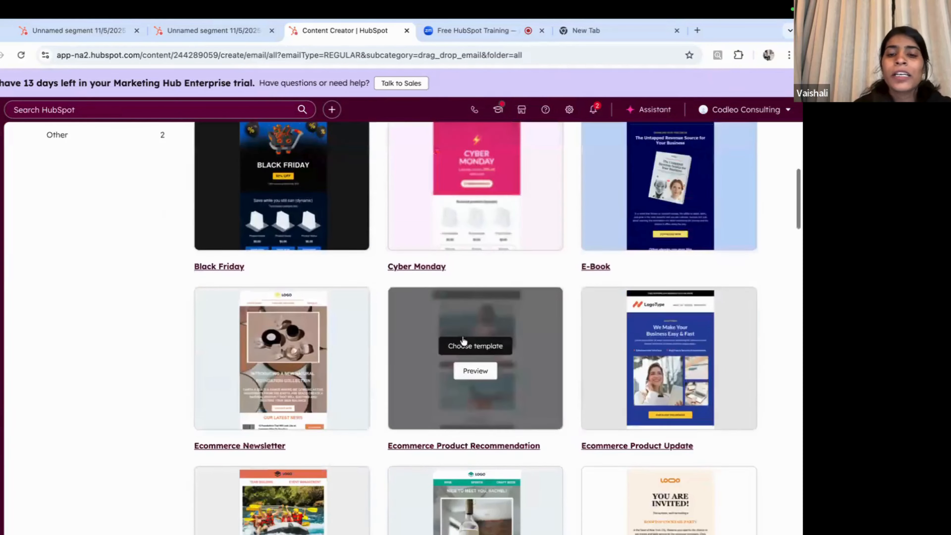
scroll(463, 340, "down", 12)
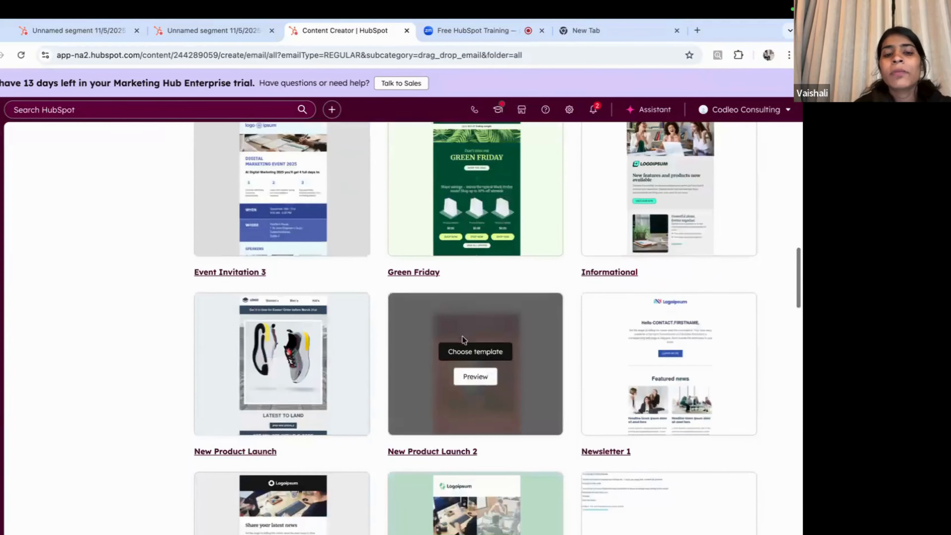
scroll(463, 339, "down", 6)
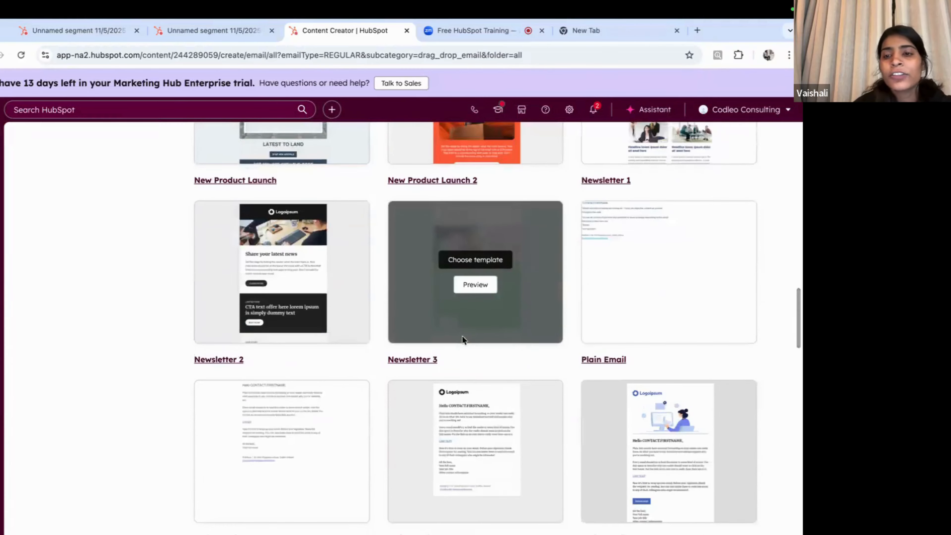
scroll(463, 339, "up", 20)
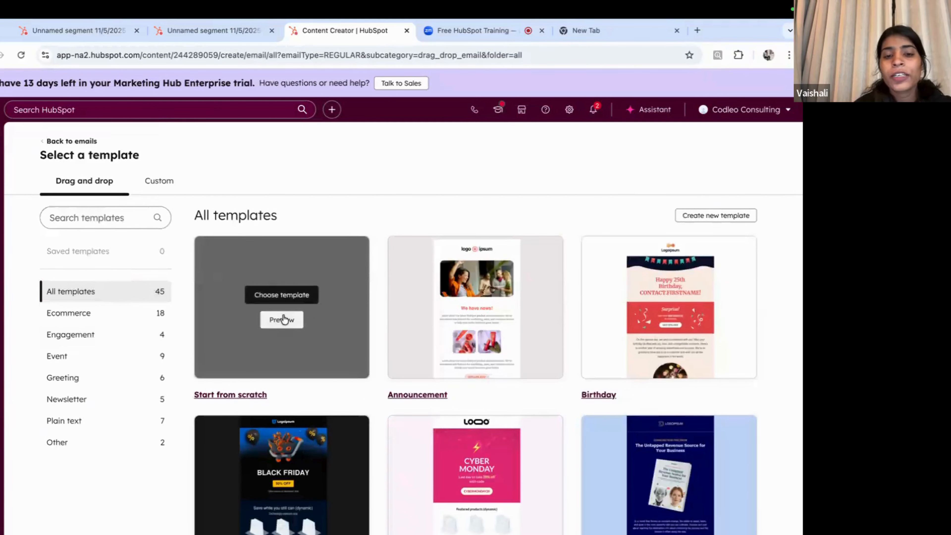
Step: Start from the blank Start from scratch template and add an image block to the body
left_click(271, 292)
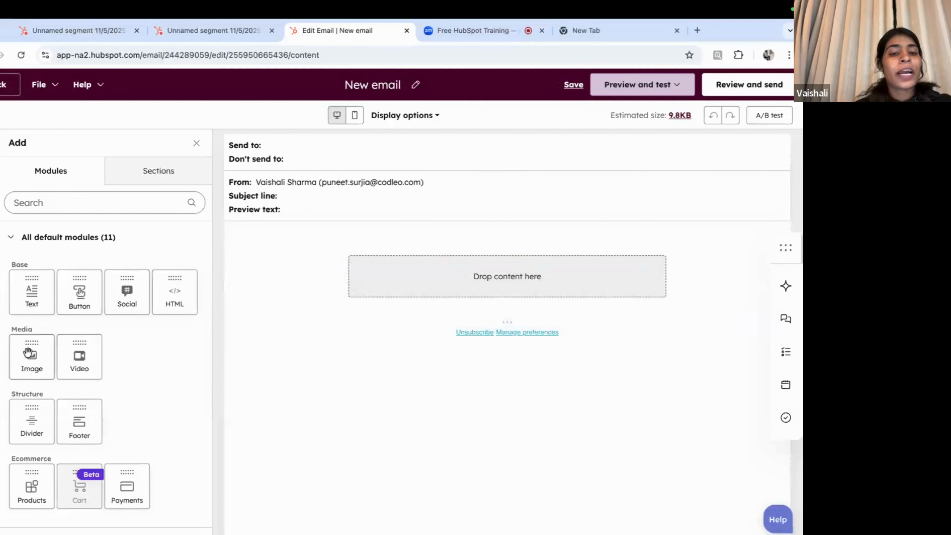
left_click_drag(29, 352, 453, 266)
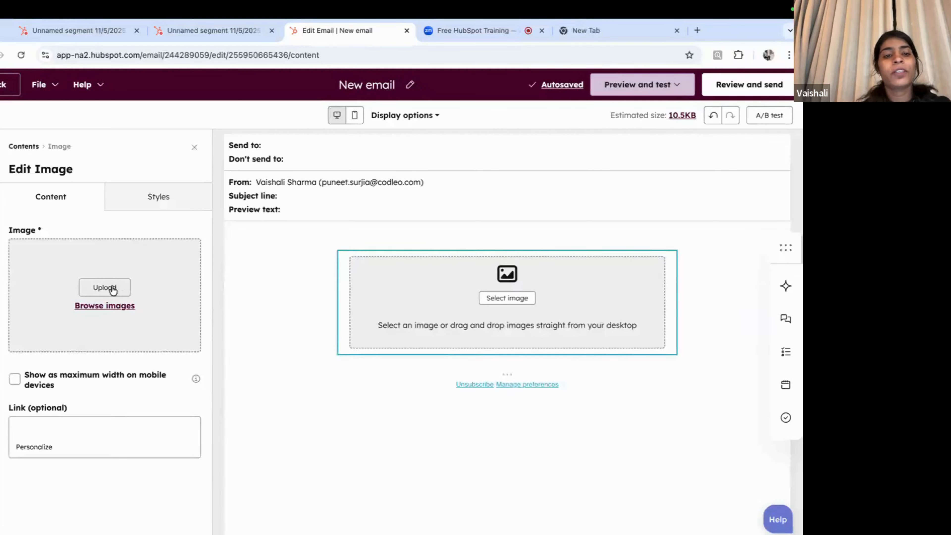
left_click(194, 148)
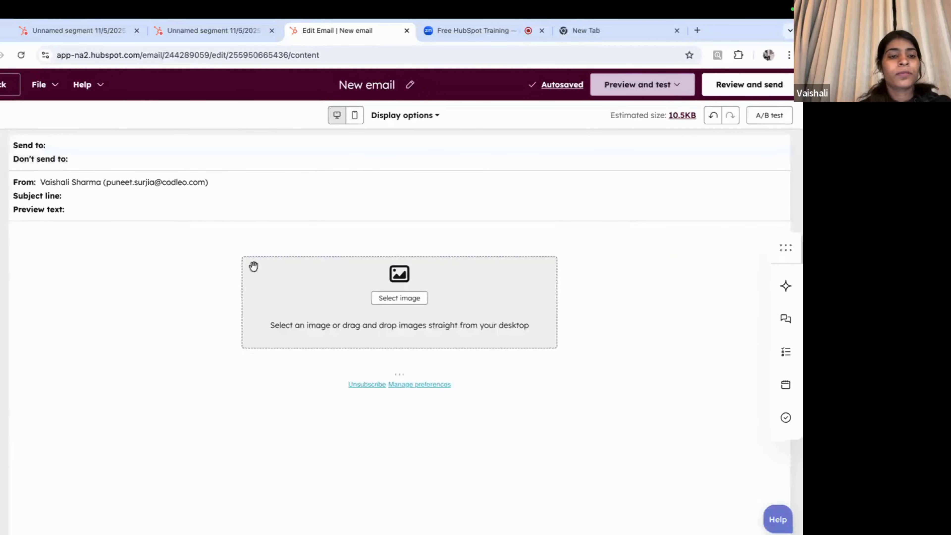
Step: Add a sample text block below the image
left_click(0, 150)
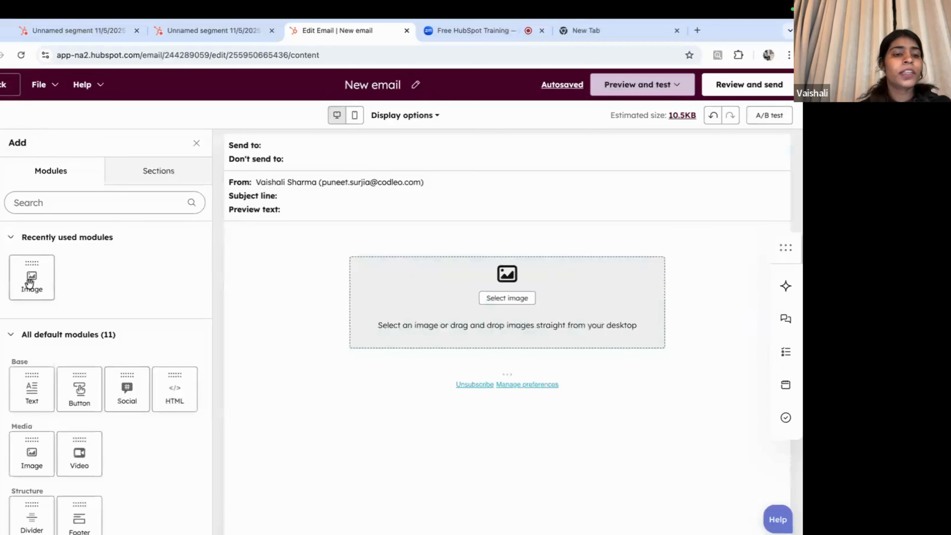
scroll(56, 300, "down", 1)
left_click_drag(32, 348, 502, 360)
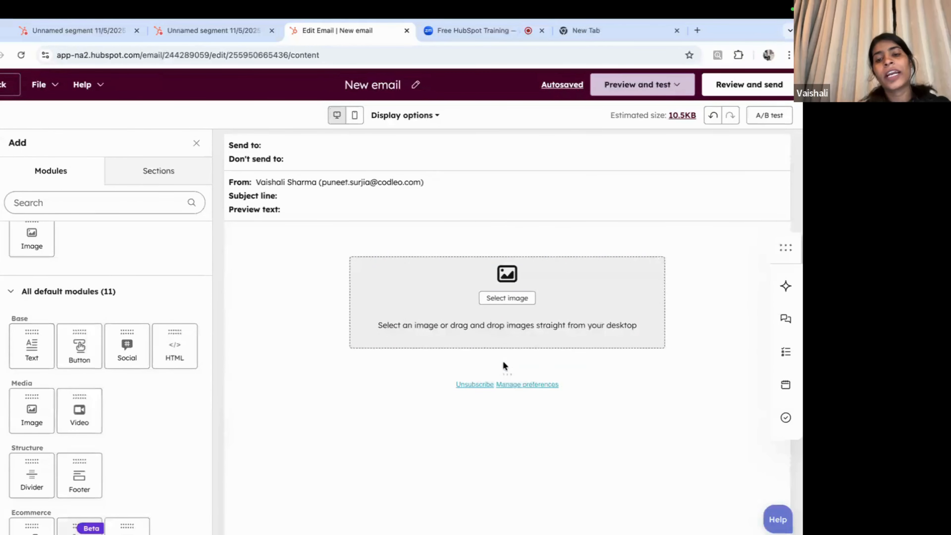
scroll(460, 444, "down", 1)
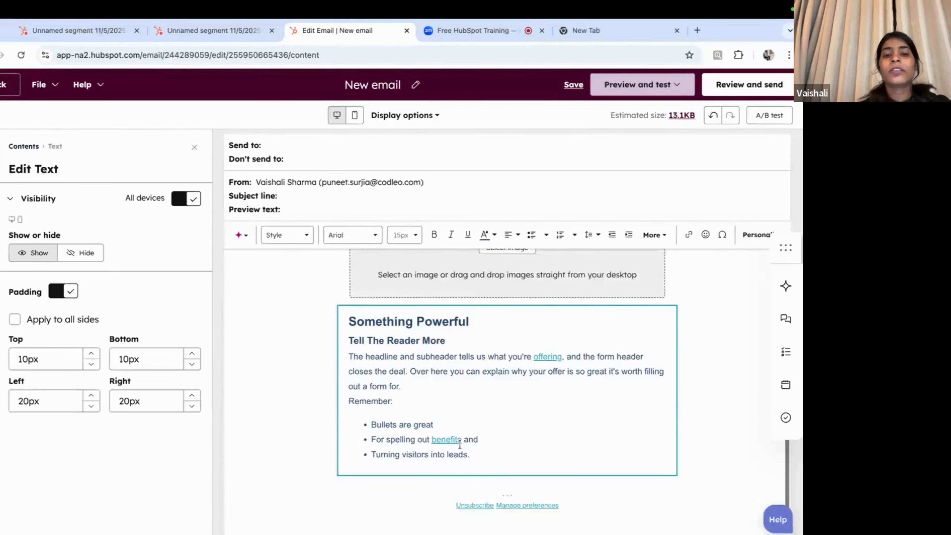
scroll(460, 444, "down", 1)
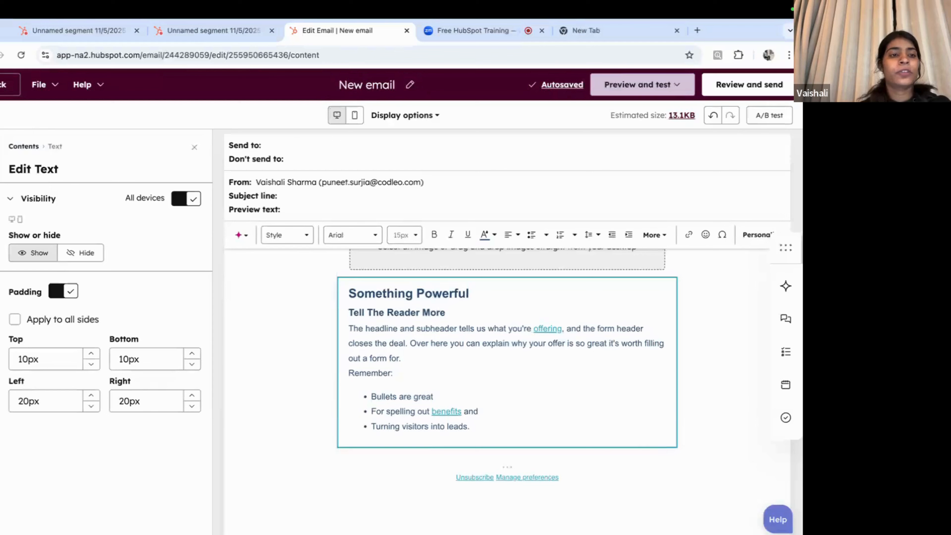
left_click(0, 146)
Step: Add an 'Edit this button' button module, bringing the email to 14.9KB
scroll(67, 329, "down", 1)
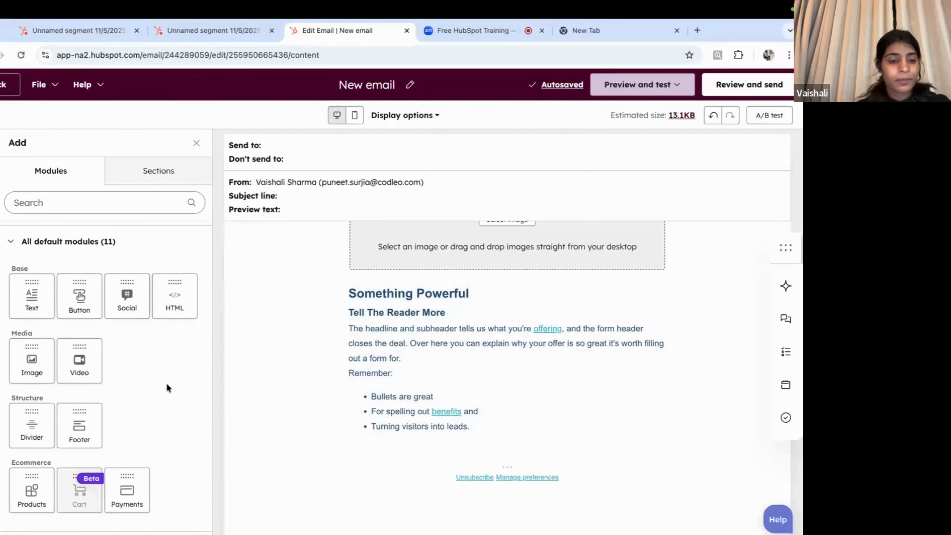
scroll(166, 383, "up", 1)
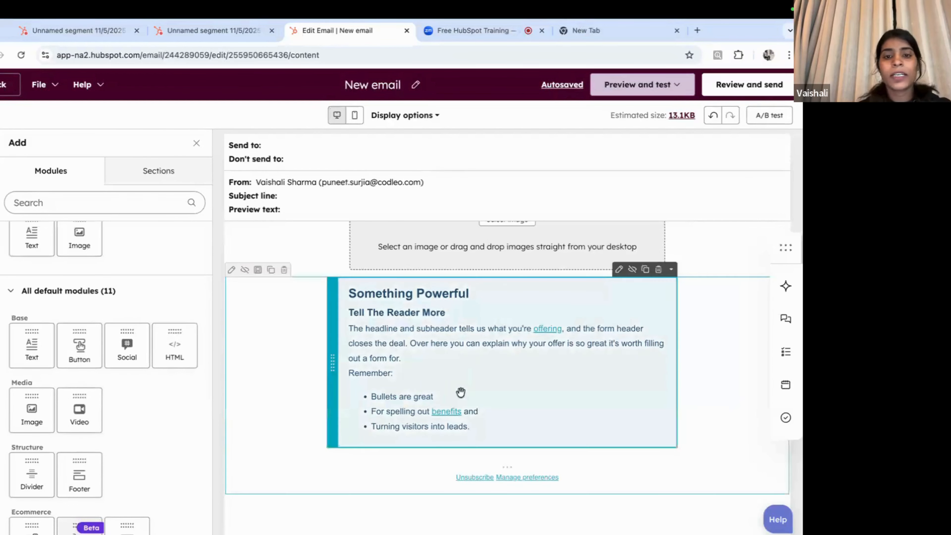
scroll(116, 333, "up", 1)
scroll(120, 365, "down", 1)
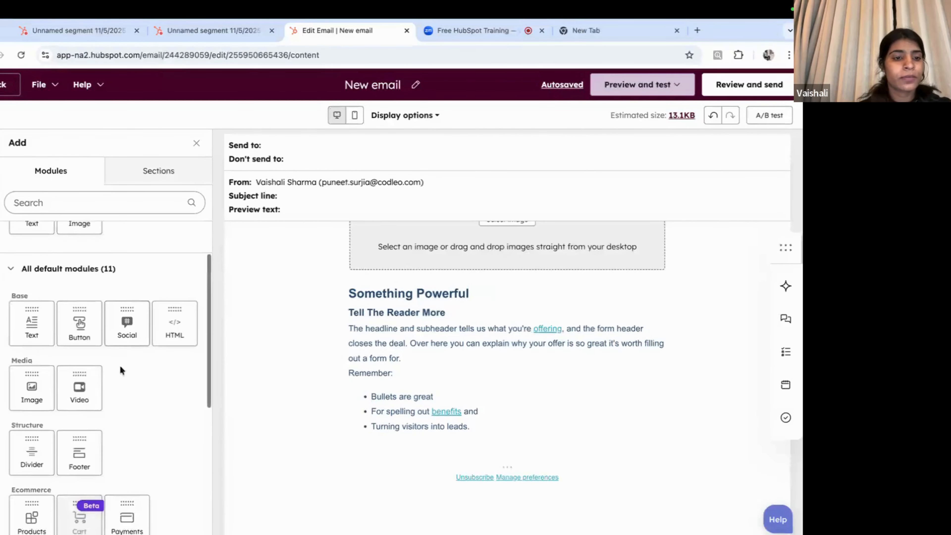
left_click_drag(78, 329, 450, 435)
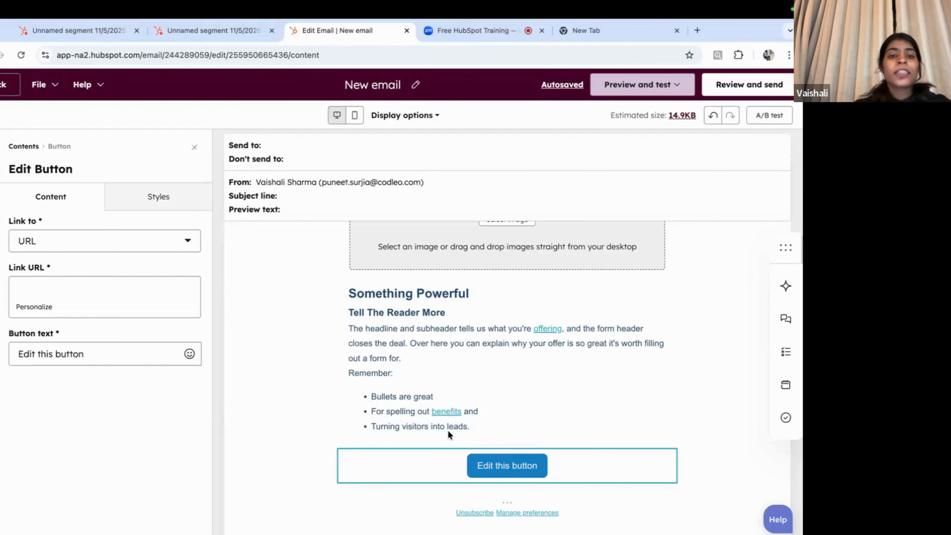
Step: Change the 'Edit this button' background colour from blue 197FC4 to light pink F4CCCC
left_click(152, 198)
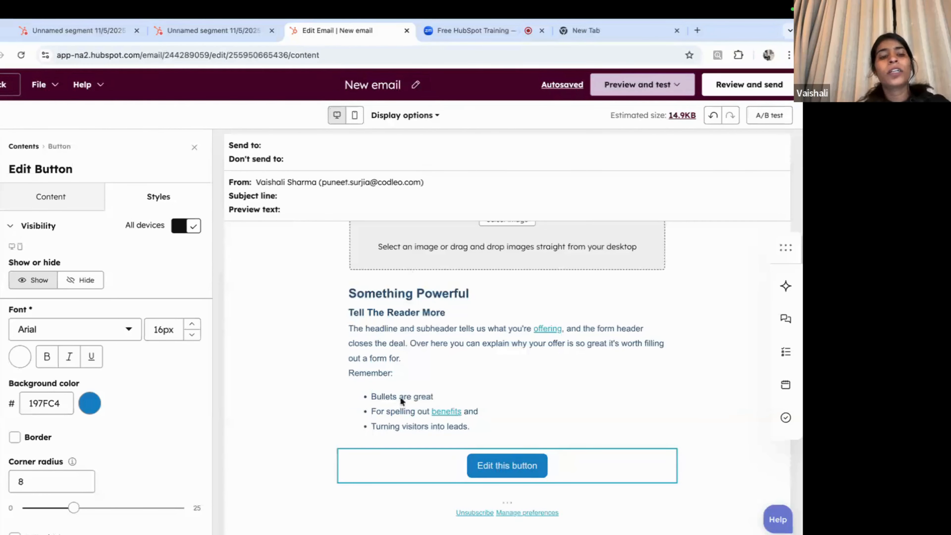
left_click(89, 403)
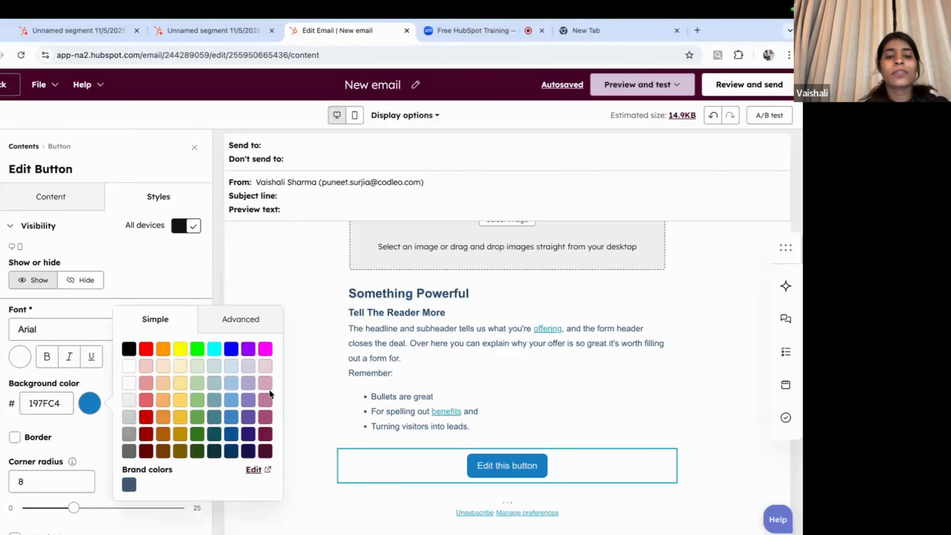
left_click(146, 367)
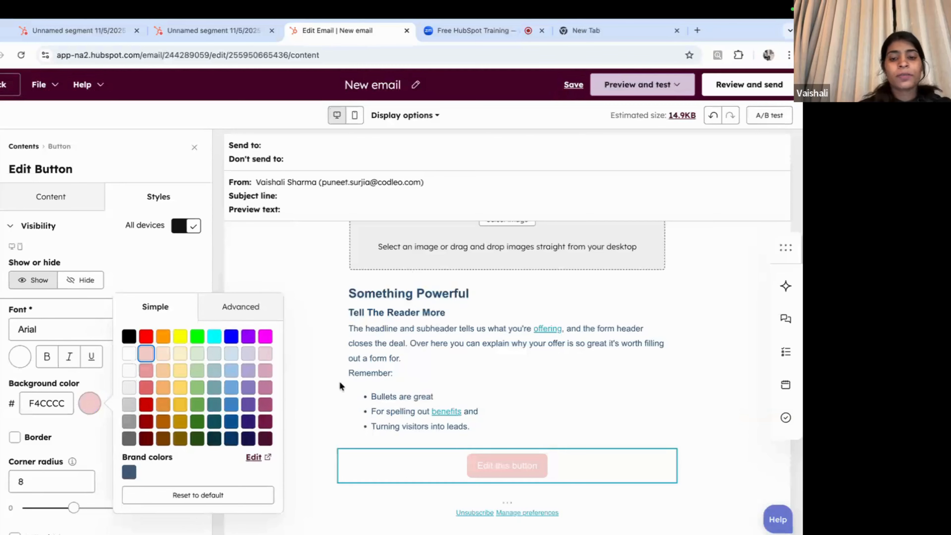
left_click(318, 383)
left_click(478, 318)
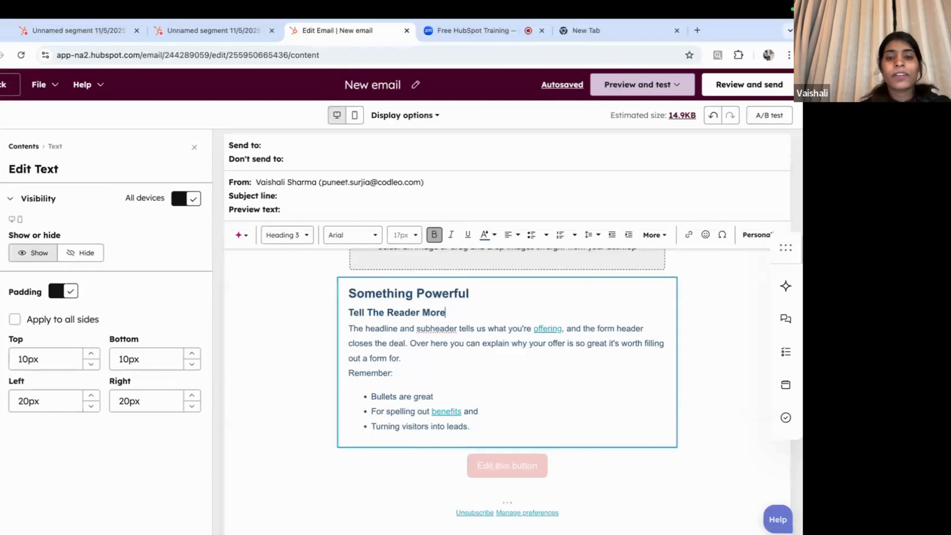
scroll(393, 419, "up", 3)
left_click(436, 291)
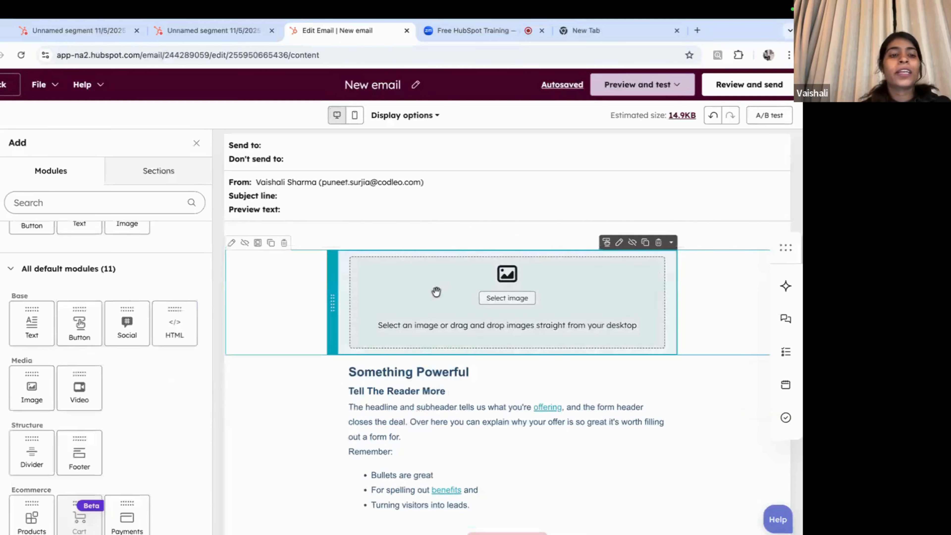
scroll(140, 345, "down", 2)
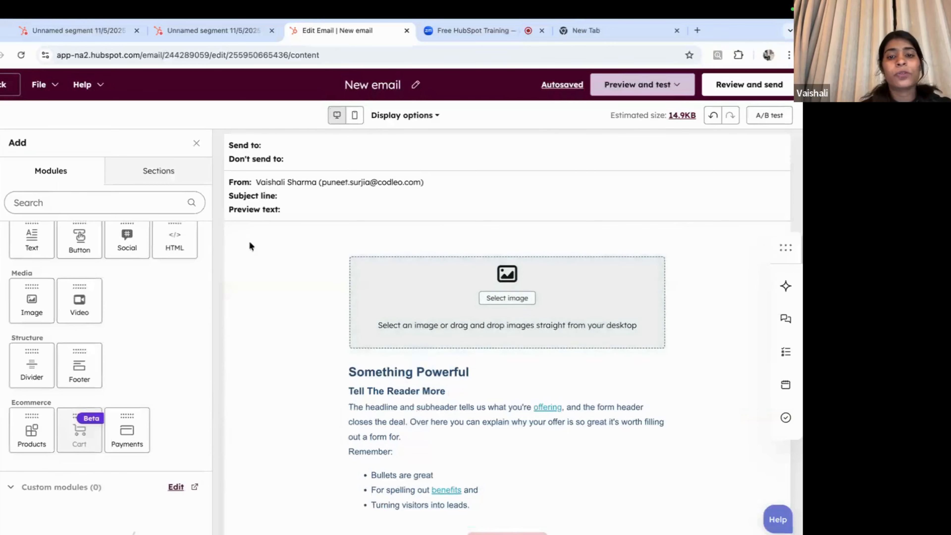
left_click(457, 346)
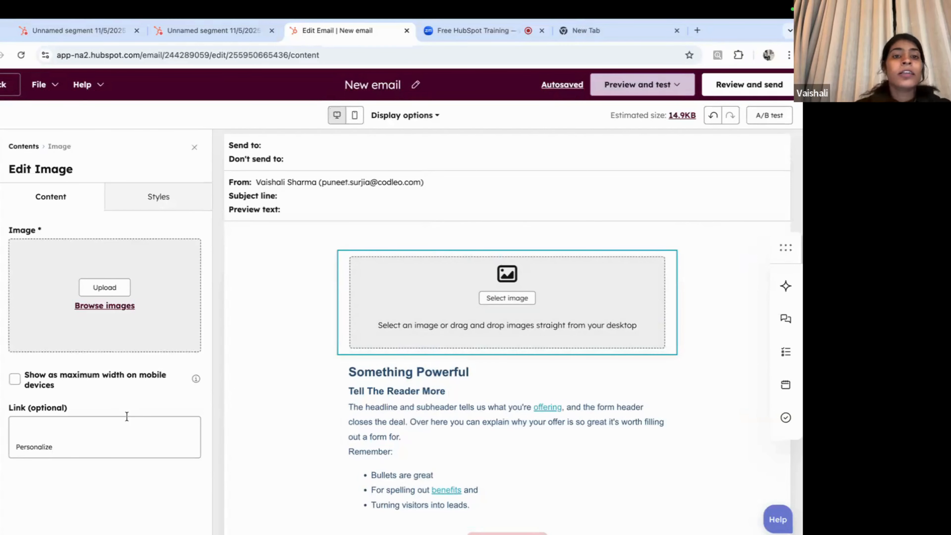
left_click(301, 308)
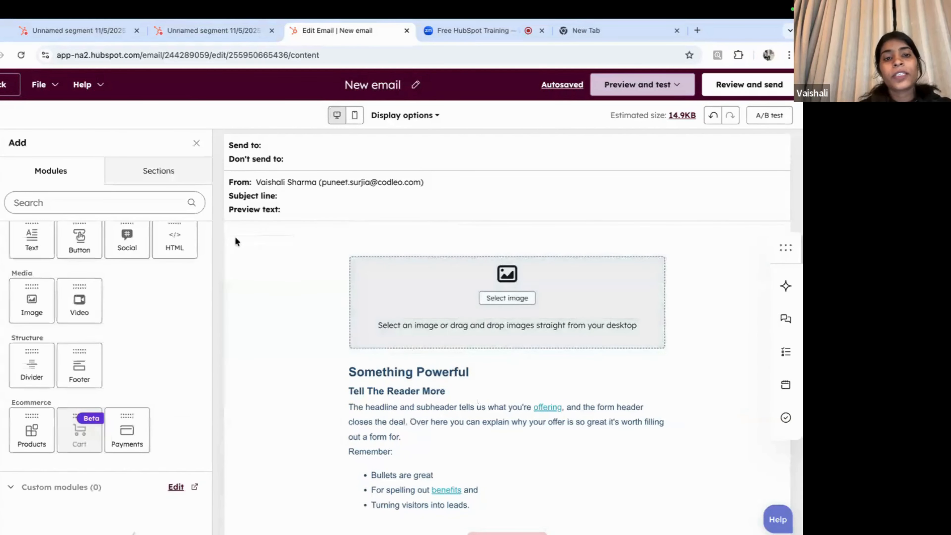
left_click(421, 402)
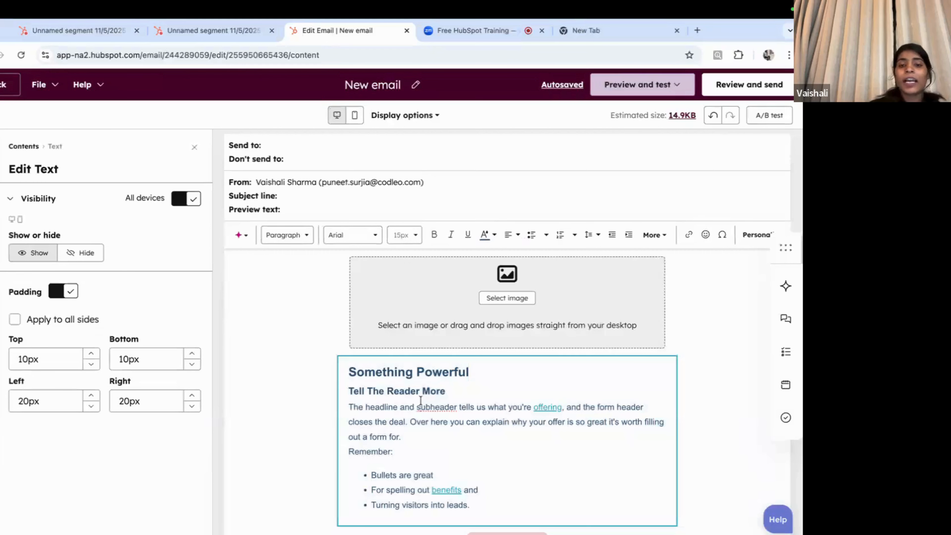
Step: Overwrite the 'Something Powerful' heading with 'Hi Customer, User' and select the name part
left_click_drag(475, 361, 343, 362)
type("Hi")
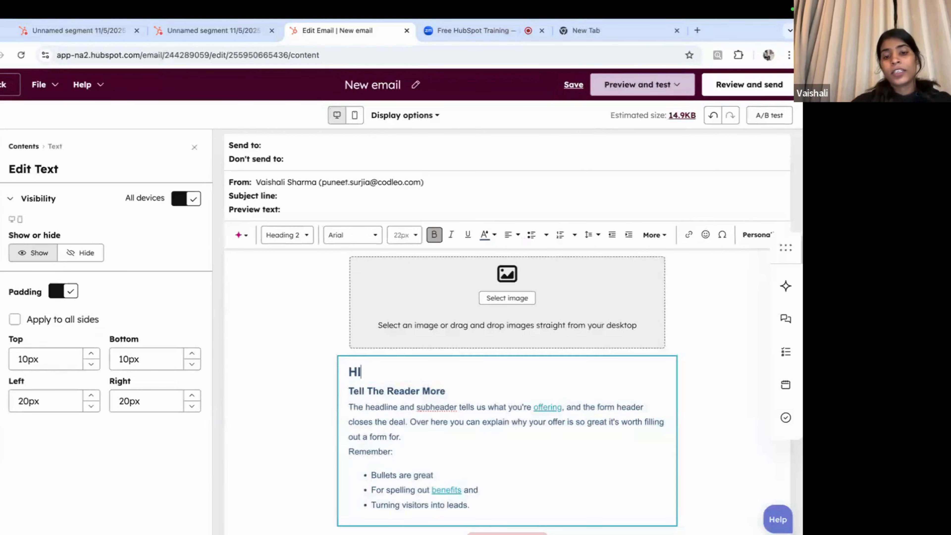
type(" Cust")
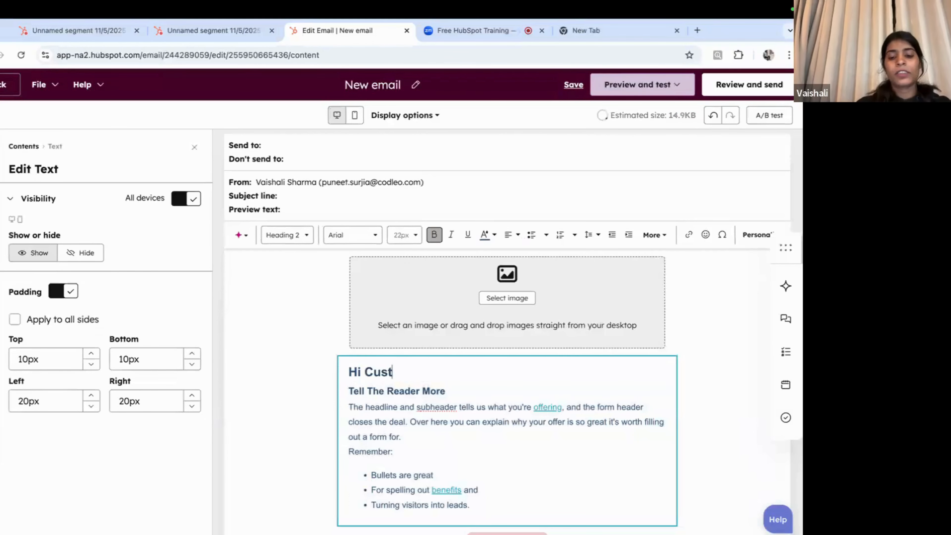
type("omer, Fir")
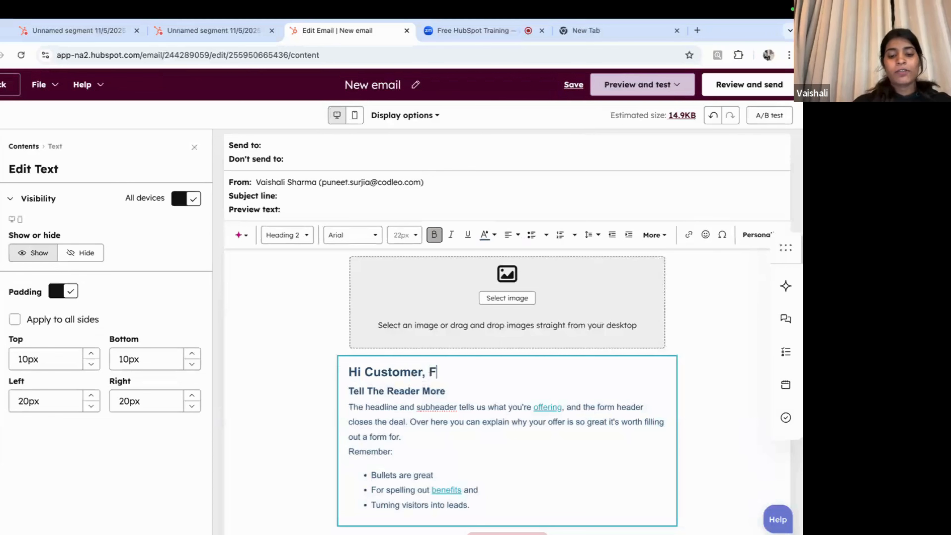
key("BackSpace")
key("BackSpace")
key("BackSpace")
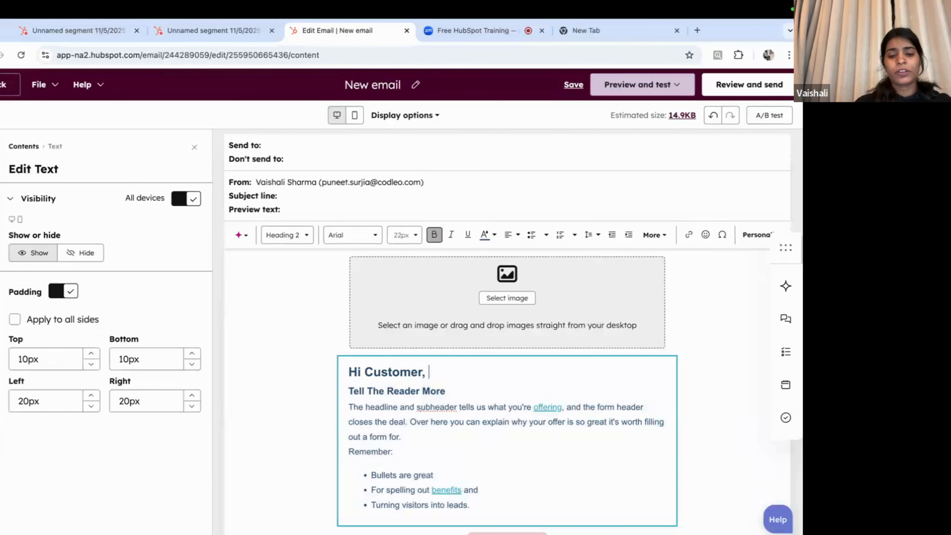
type("User")
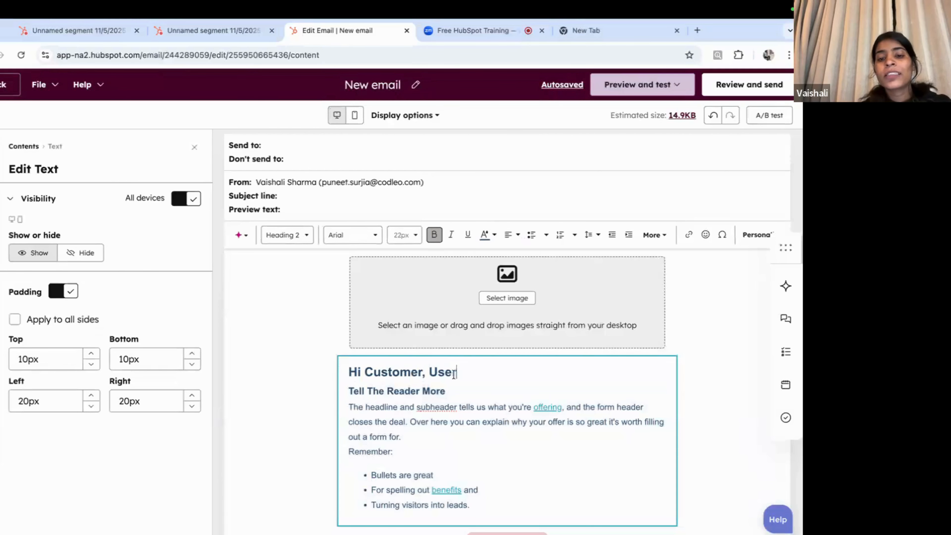
left_click_drag(460, 373, 364, 373)
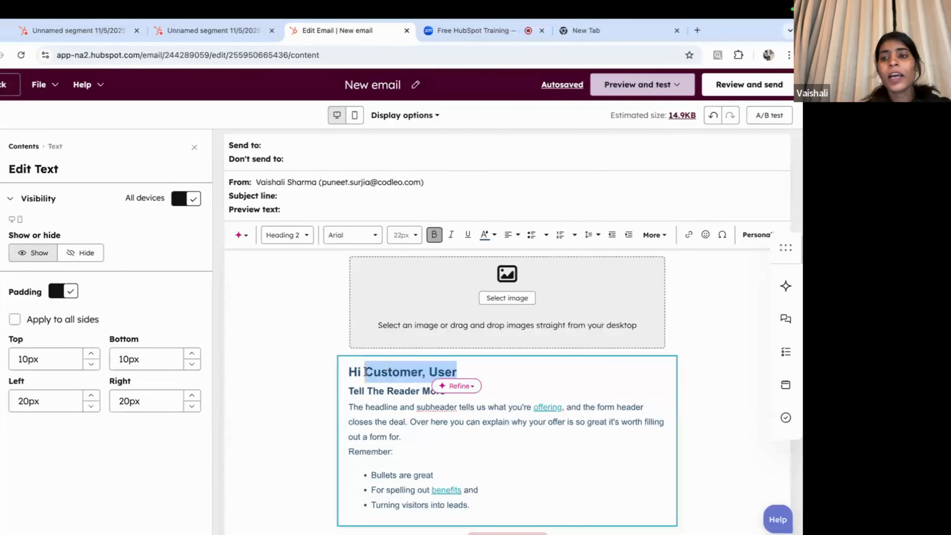
Step: Insert a Contact owner > First name token after 'Hi' with fallback value 'Customer'
left_click(754, 236)
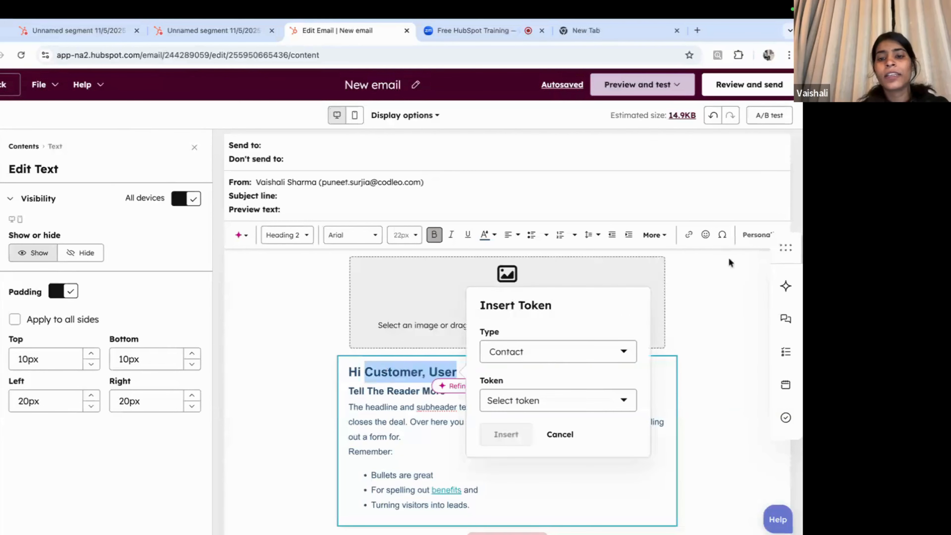
left_click(503, 400)
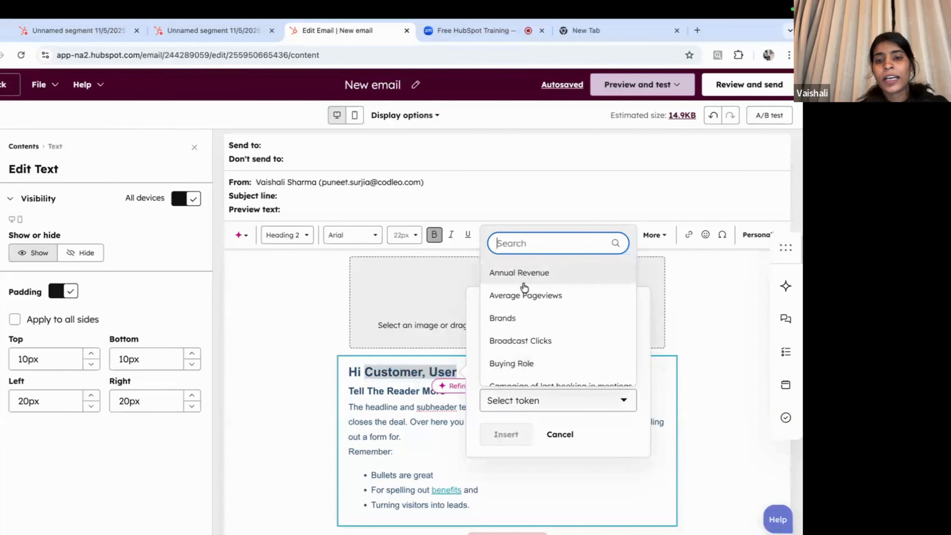
type("first")
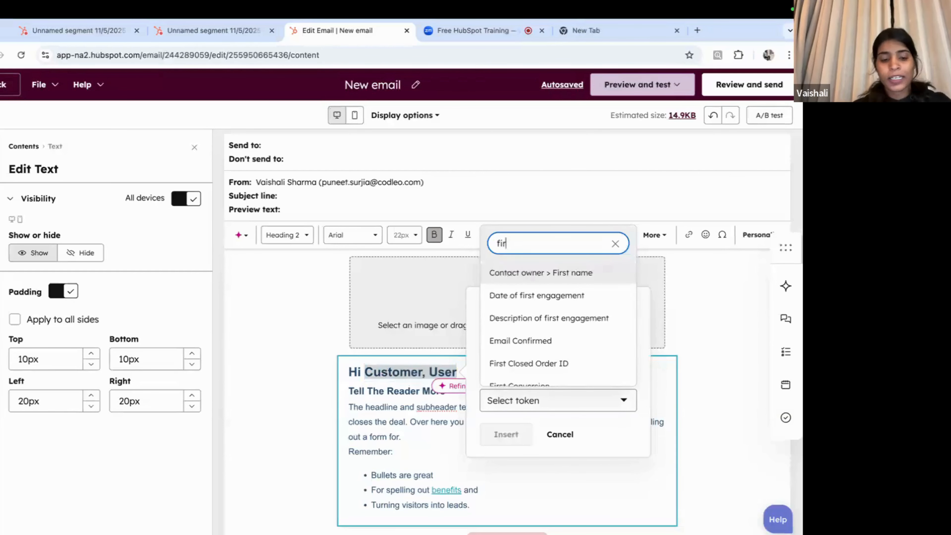
left_click(547, 279)
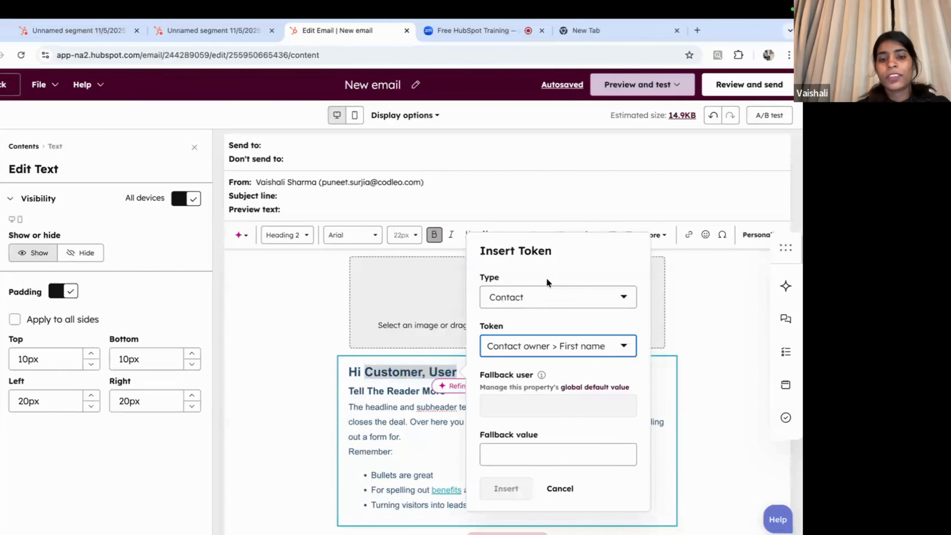
left_click(539, 459)
type("C")
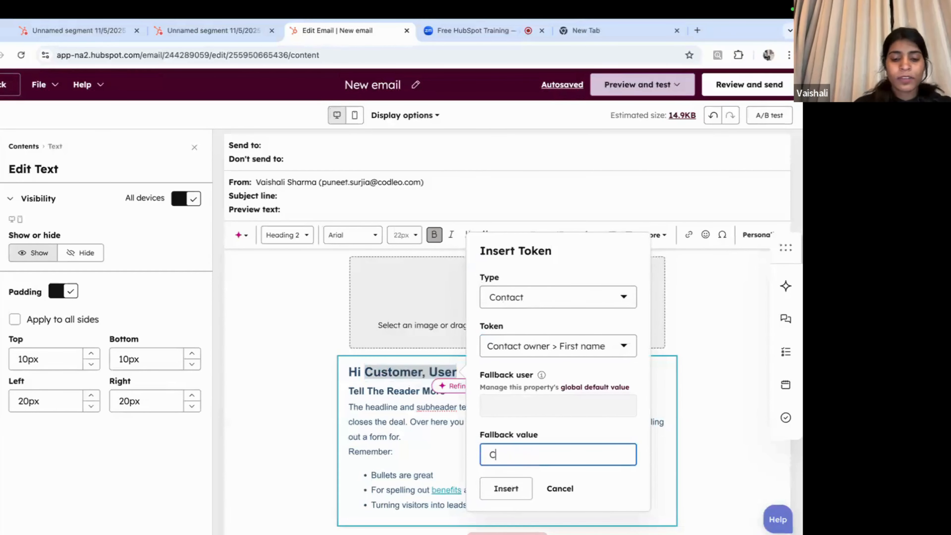
type("ustomer")
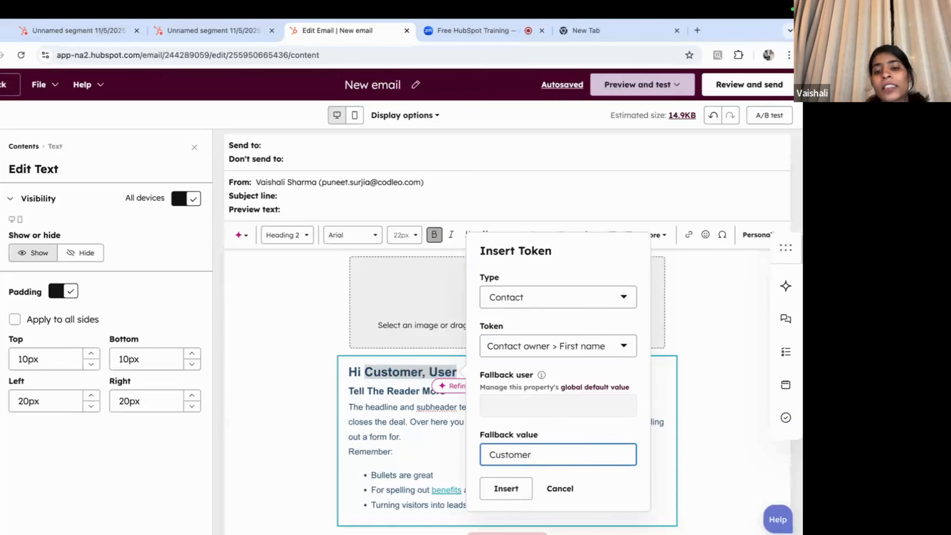
left_click(507, 488)
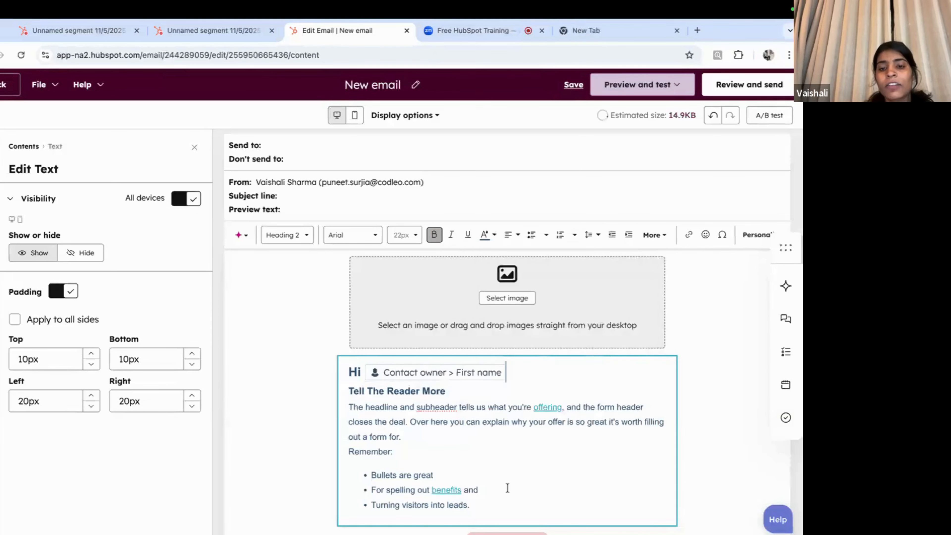
Step: Add a new empty line after the intro paragraph ending 'out a form for.'
scroll(504, 435, "down", 3)
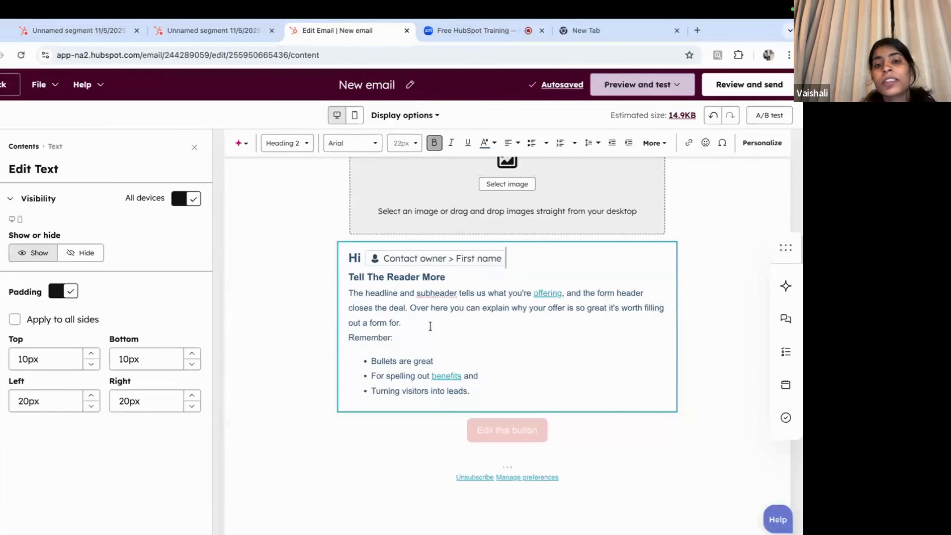
left_click(403, 322)
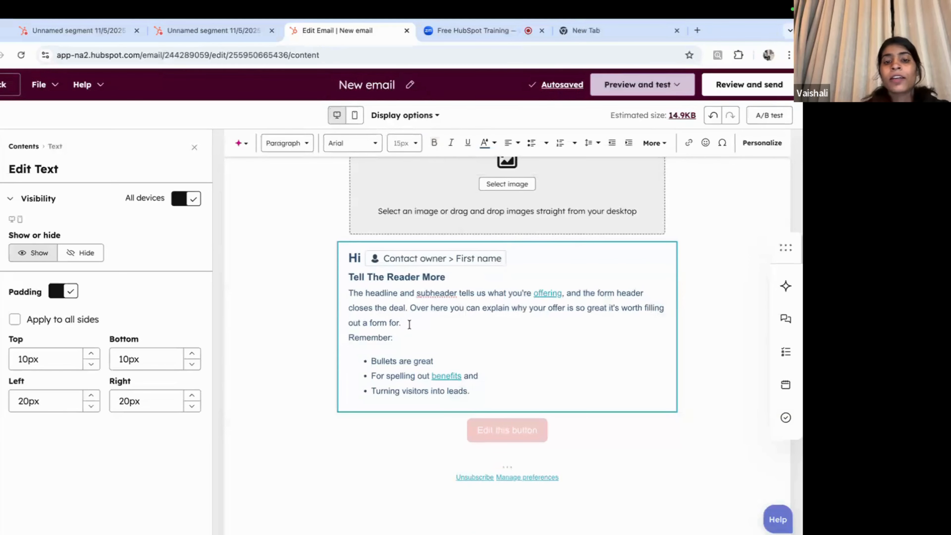
key("Return")
key("Return")
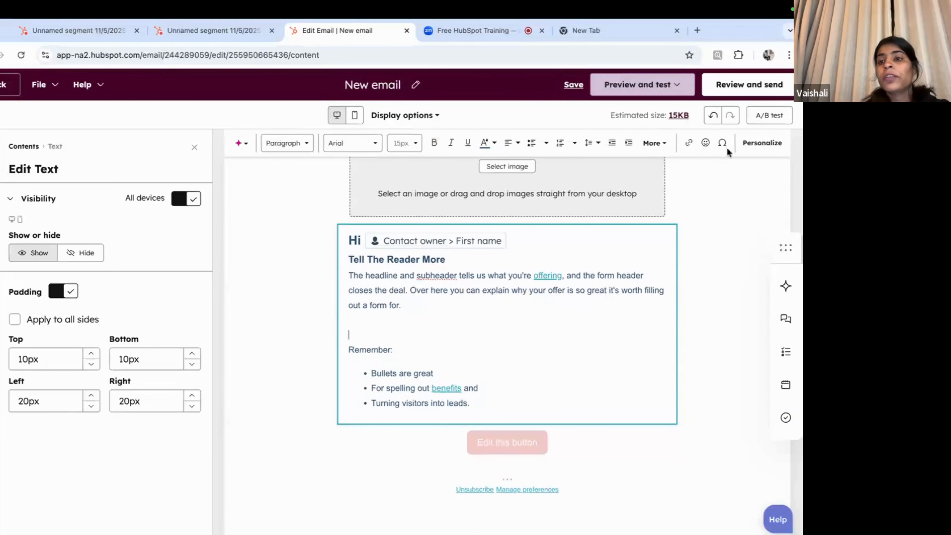
Step: Browse the personalization tokens without inserting one, then delete the extra empty line
left_click(751, 148)
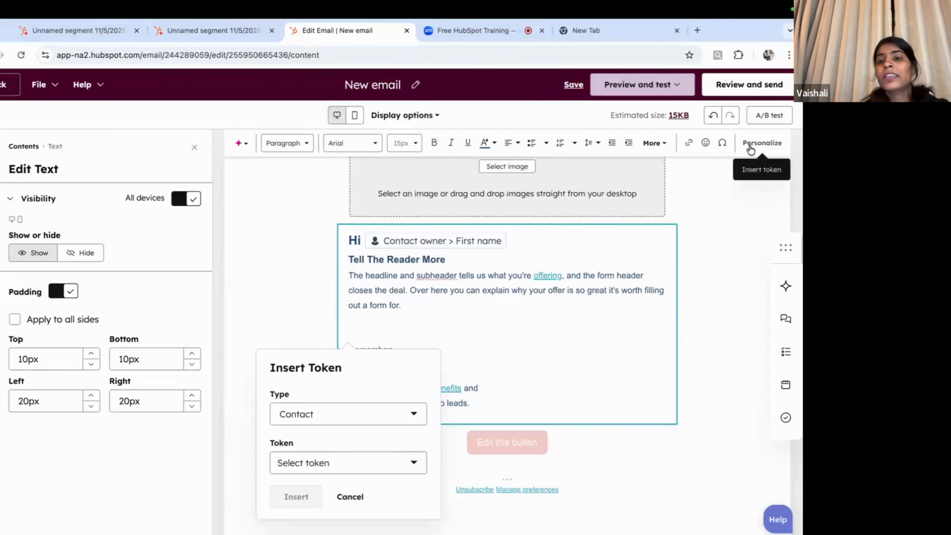
left_click(337, 461)
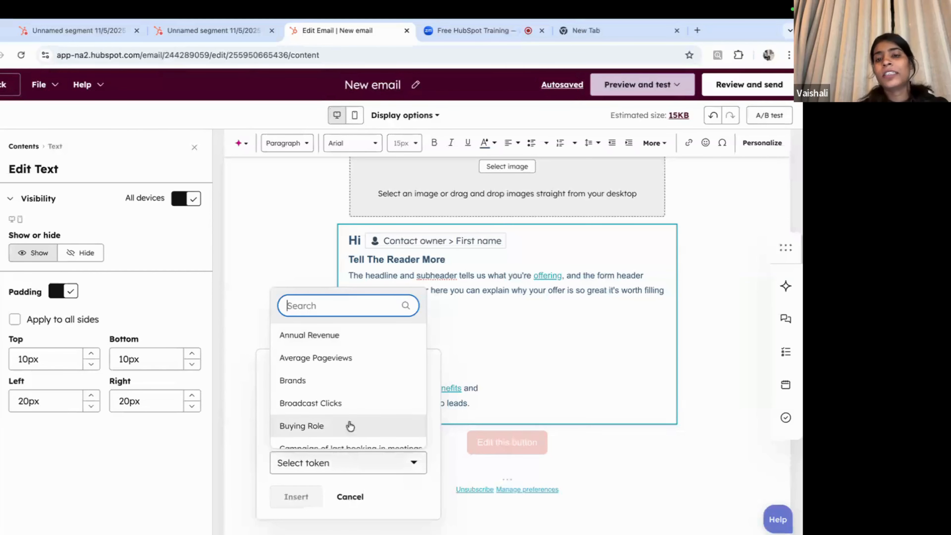
left_click(512, 331)
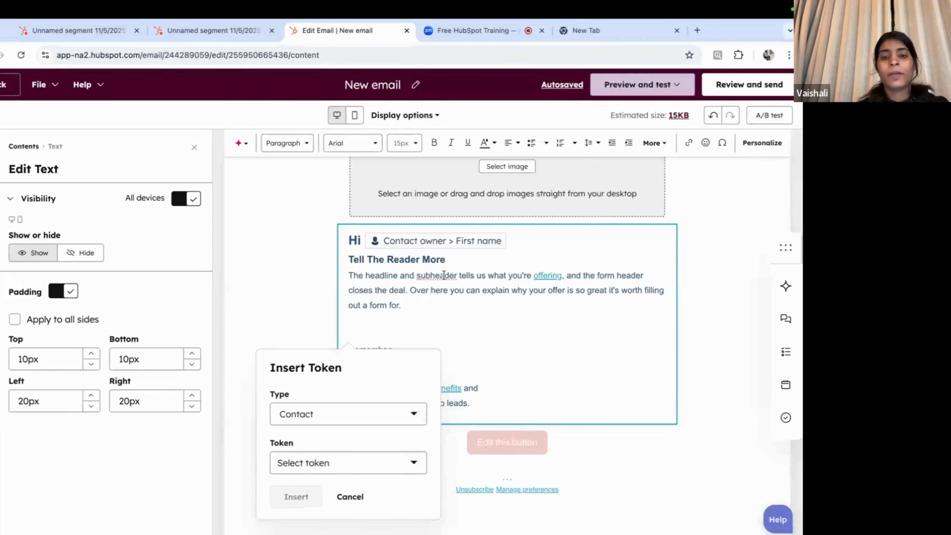
left_click(349, 497)
scroll(519, 359, "up", 3)
scroll(519, 360, "down", 3)
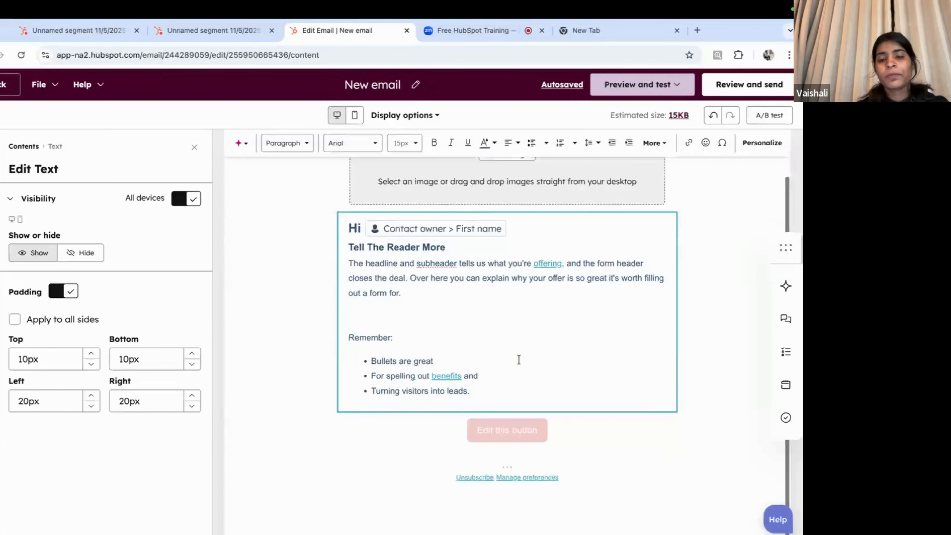
scroll(519, 359, "up", 3)
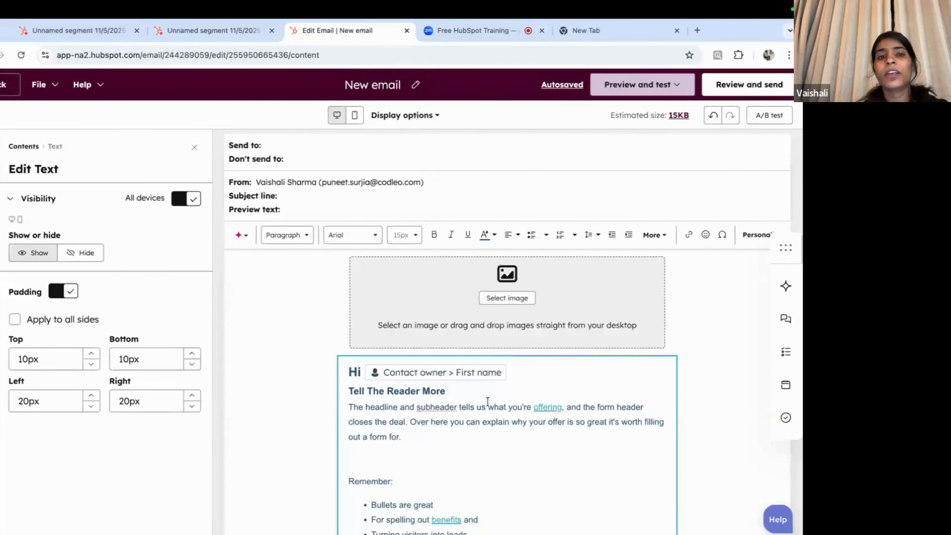
scroll(444, 410, "down", 4)
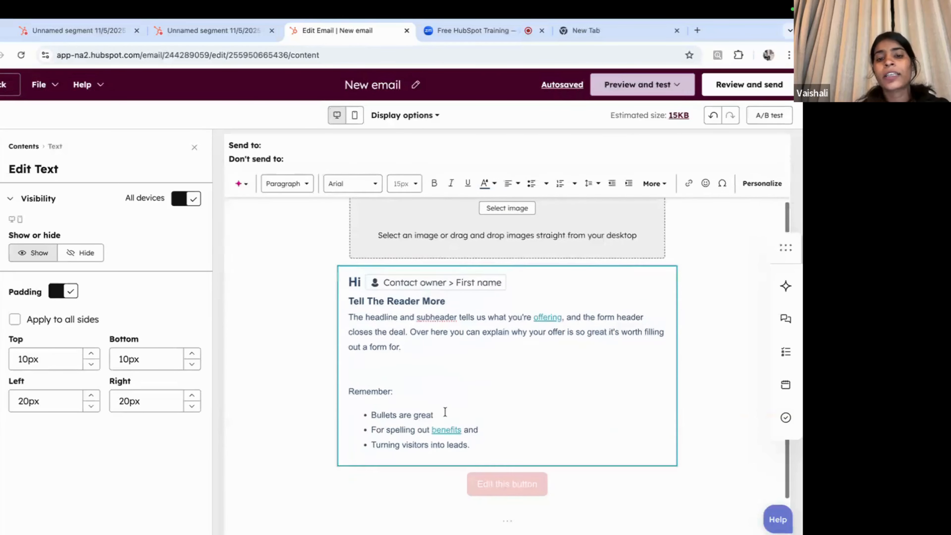
key("BackSpace")
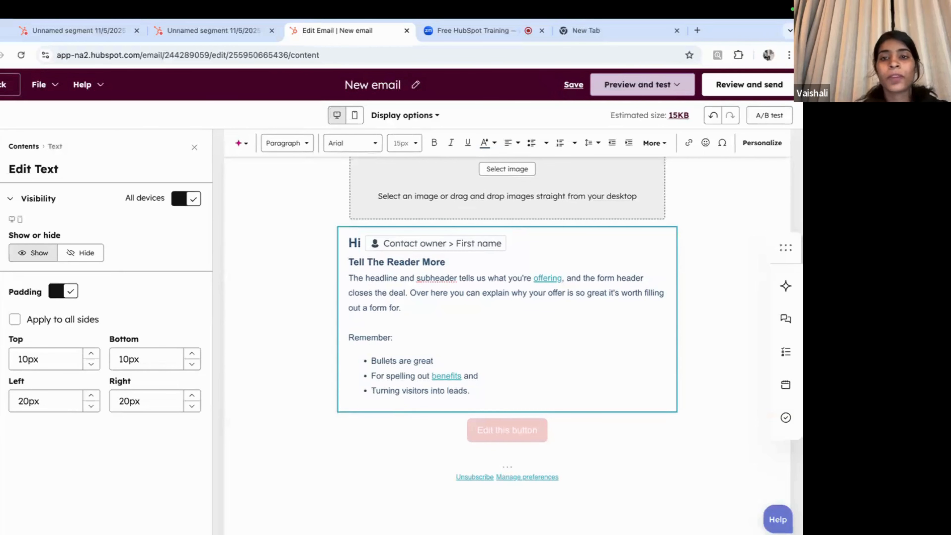
scroll(455, 255, "up", 4)
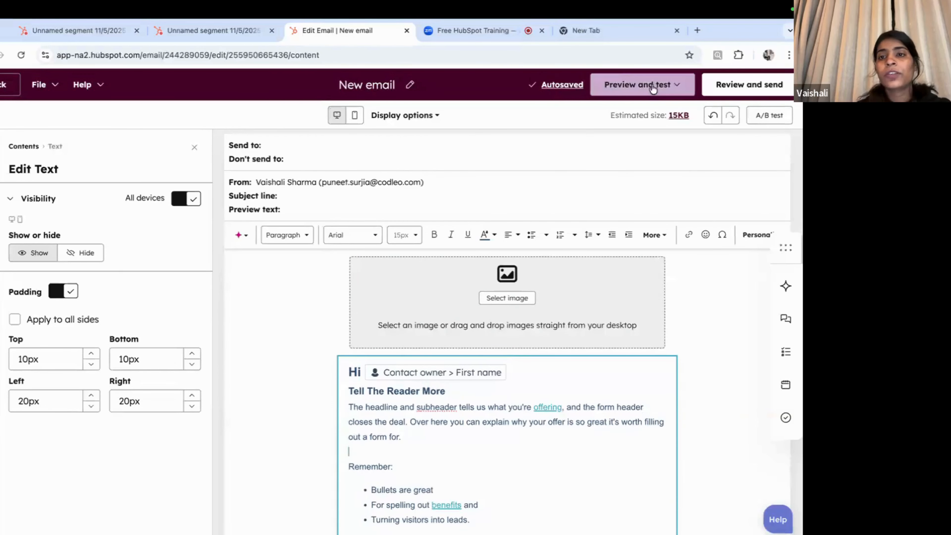
Step: Preview the email as the first demo contact, where the greeting renders 'Hi Customer'
left_click(653, 88)
left_click(603, 116)
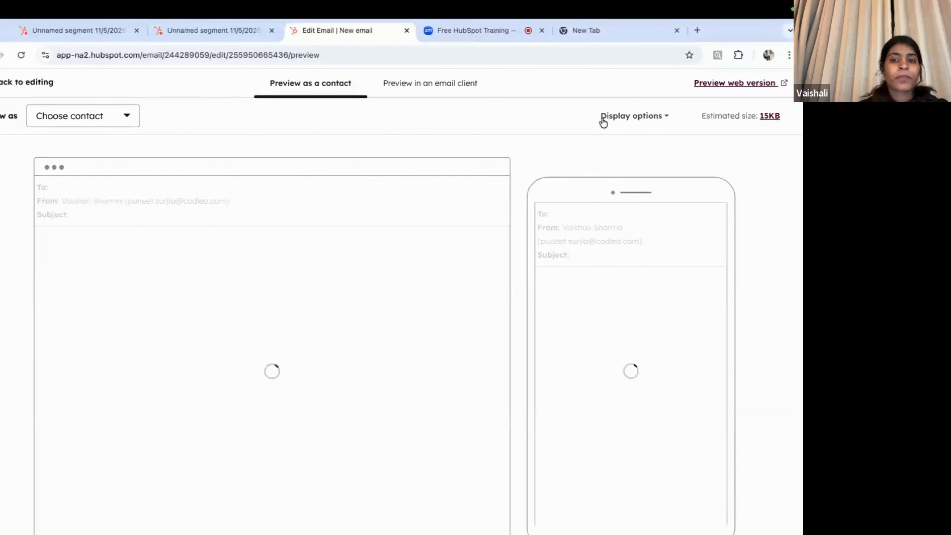
left_click(86, 124)
scroll(129, 264, "down", 5)
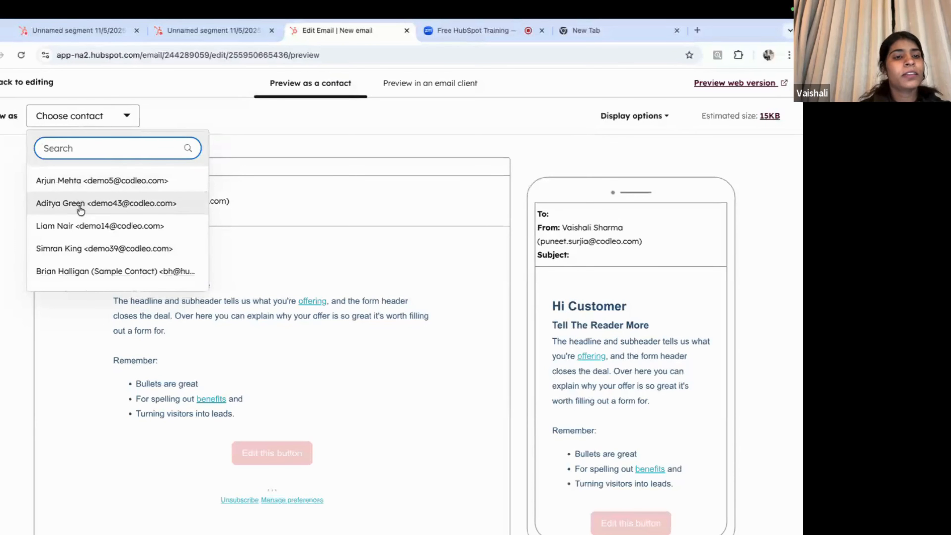
left_click(66, 181)
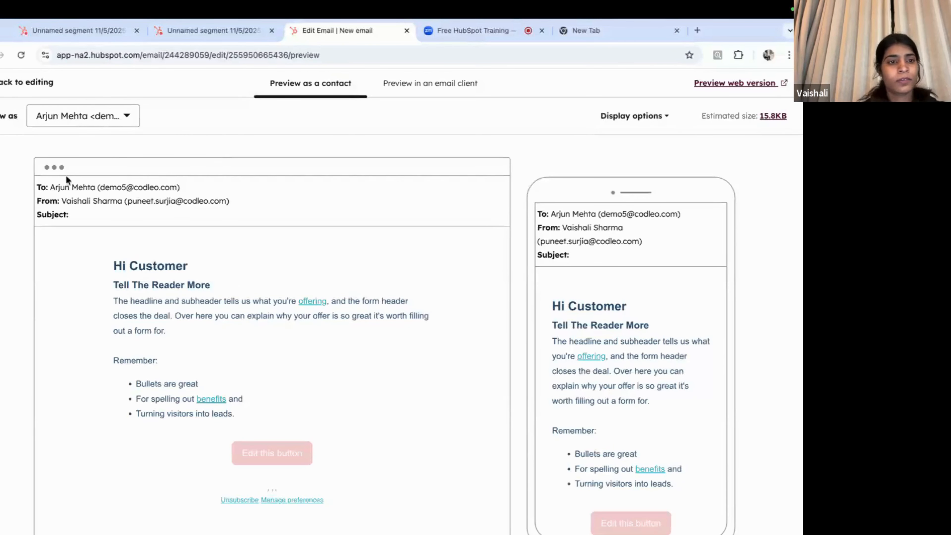
scroll(275, 274, "down", 1)
scroll(274, 274, "up", 1)
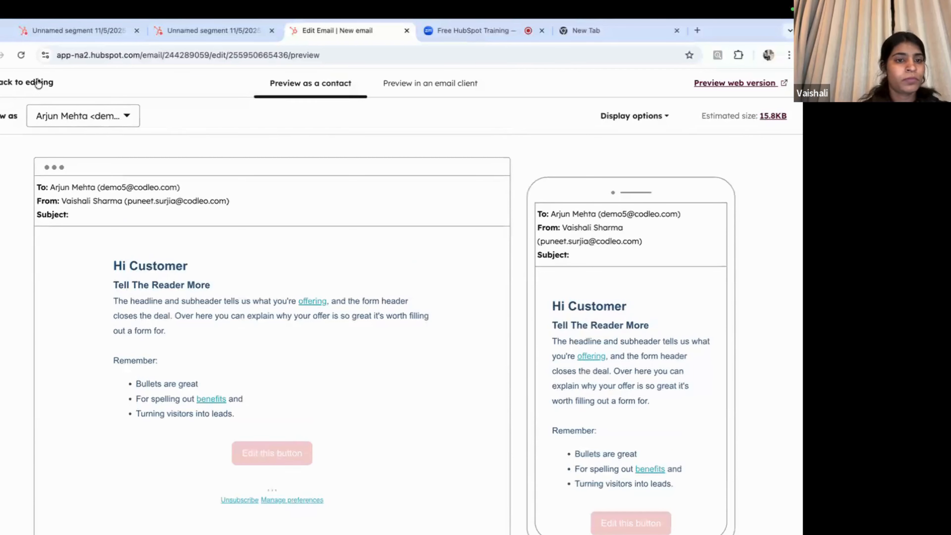
Step: Replace the contact-owner token in the 'Hi' heading with the first-name token found by searching 'fir'
left_click(25, 89)
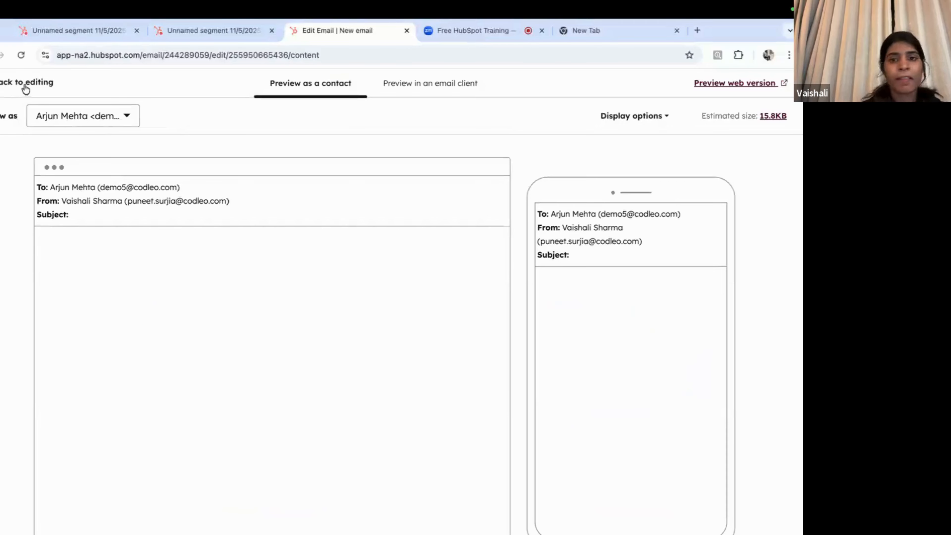
left_click(484, 376)
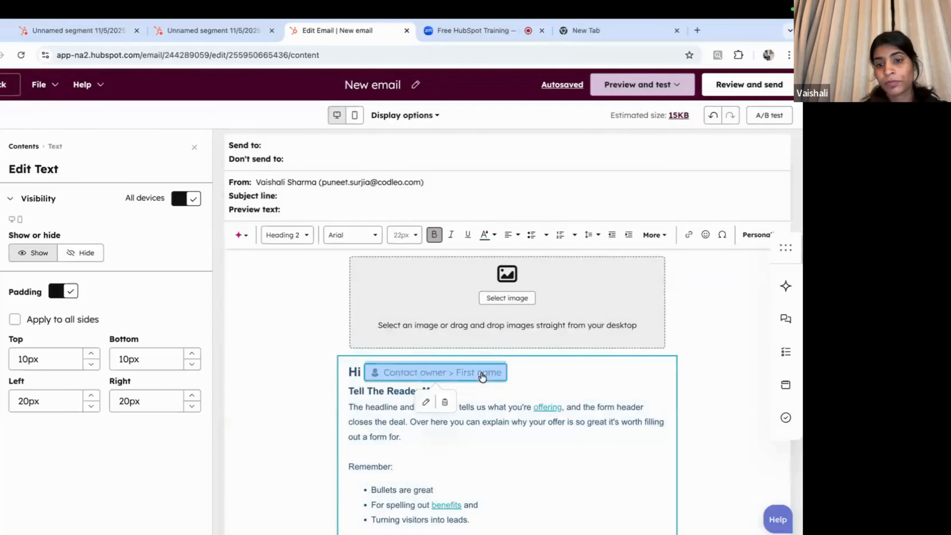
key("BackSpace")
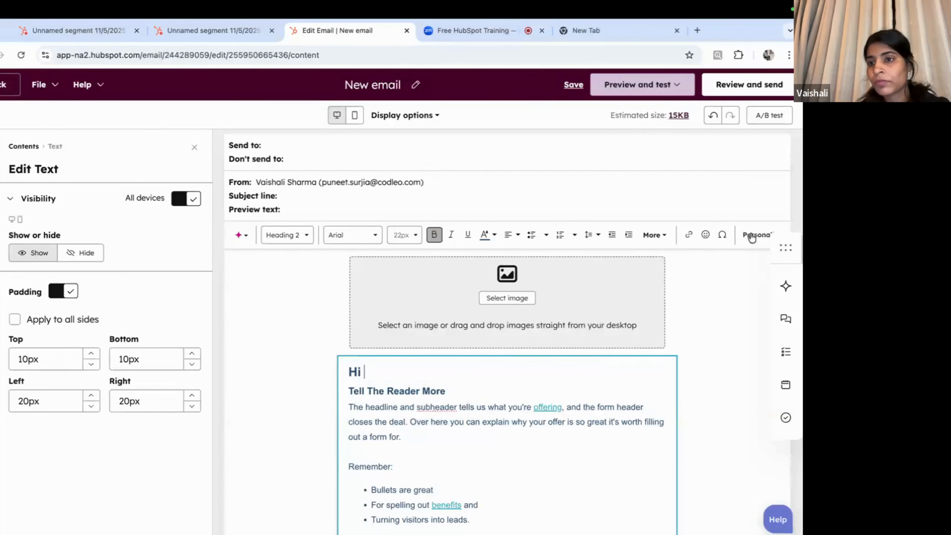
left_click(752, 238)
left_click(449, 406)
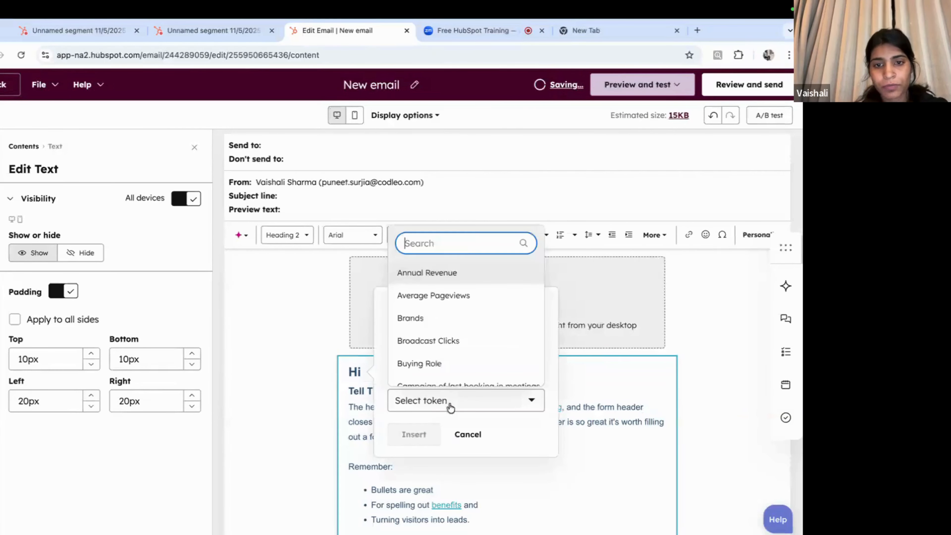
type("fir")
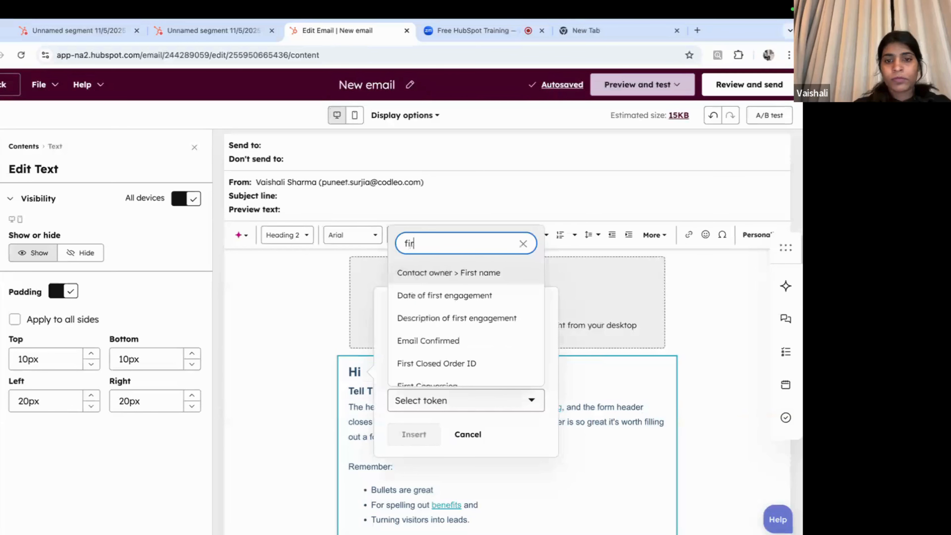
left_click(591, 115)
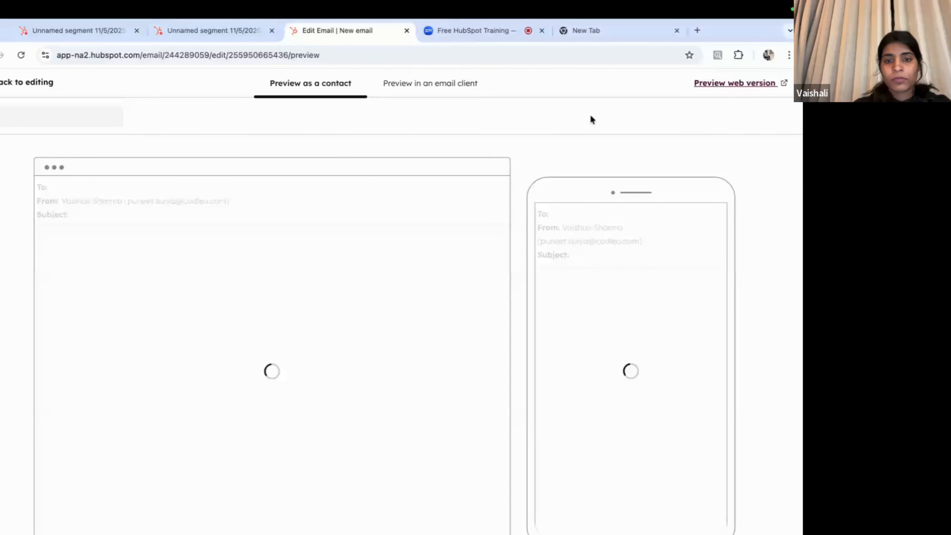
Step: Switch the preview to a different demo contact
left_click(83, 116)
scroll(107, 250, "down", 2)
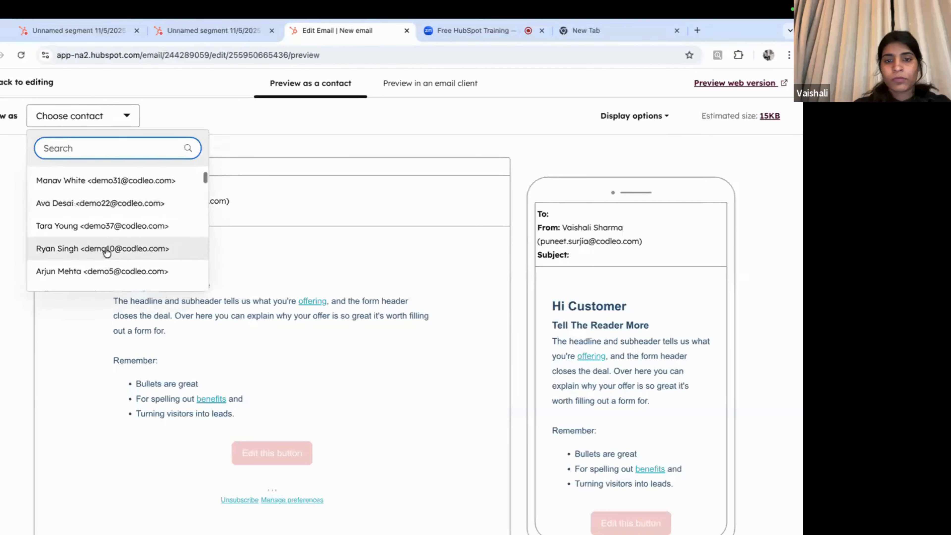
left_click(91, 225)
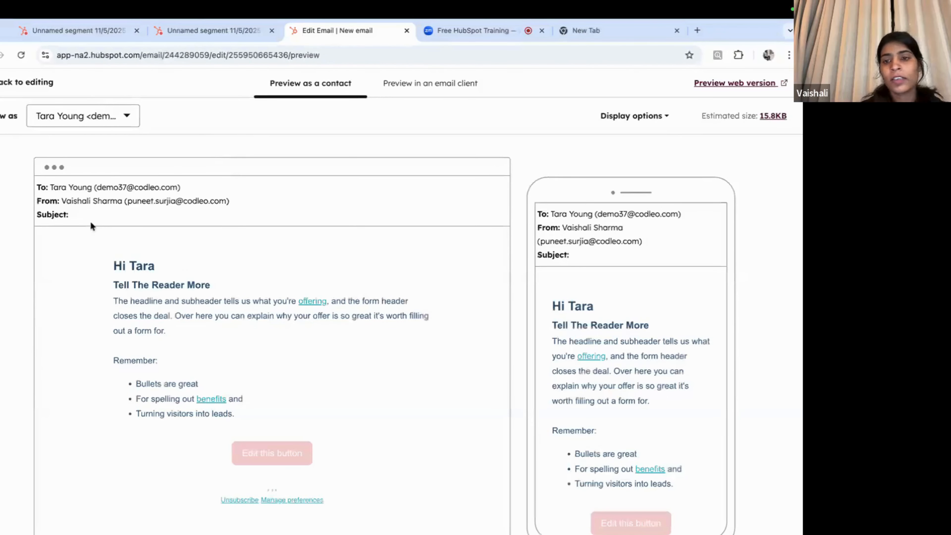
scroll(258, 288, "down", 2)
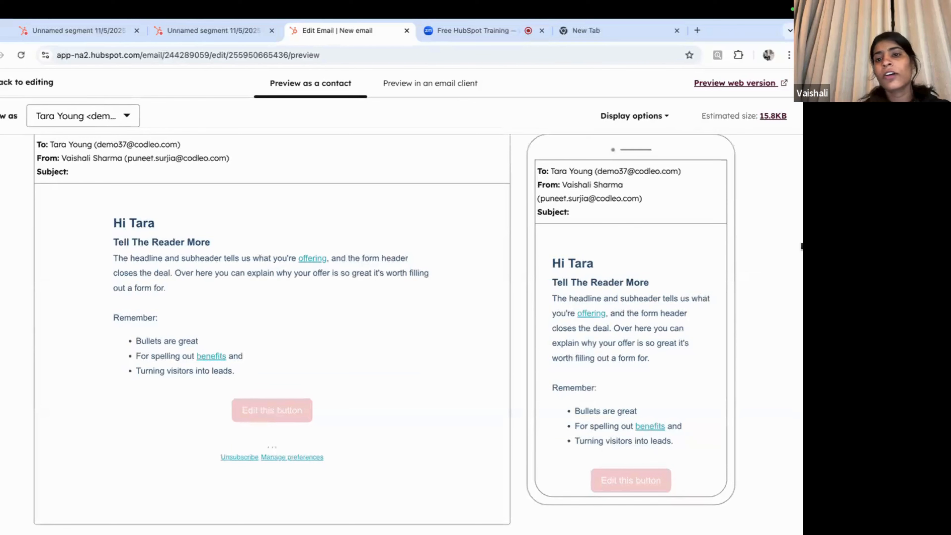
Step: Preview as another contact, check the rendered first name, and return to the editor
left_click(72, 126)
scroll(121, 247, "down", 8)
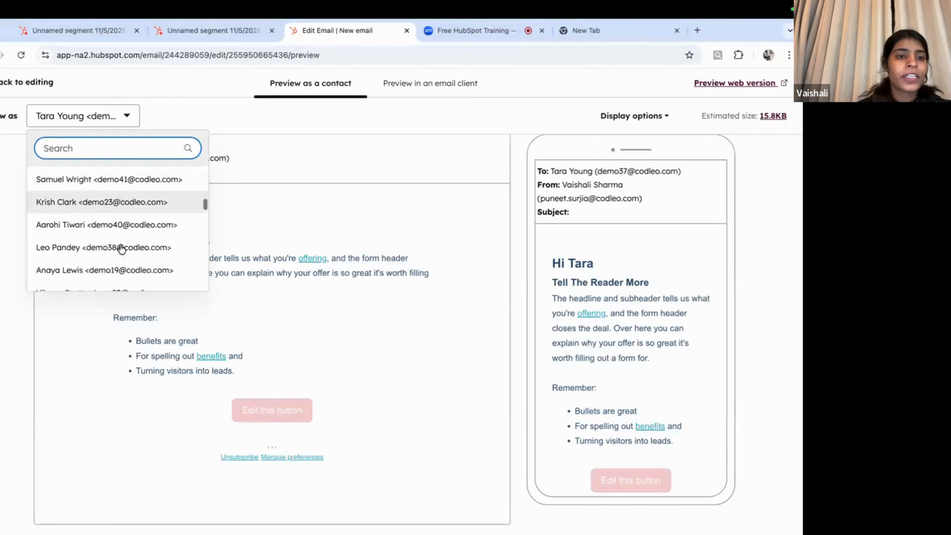
left_click(84, 224)
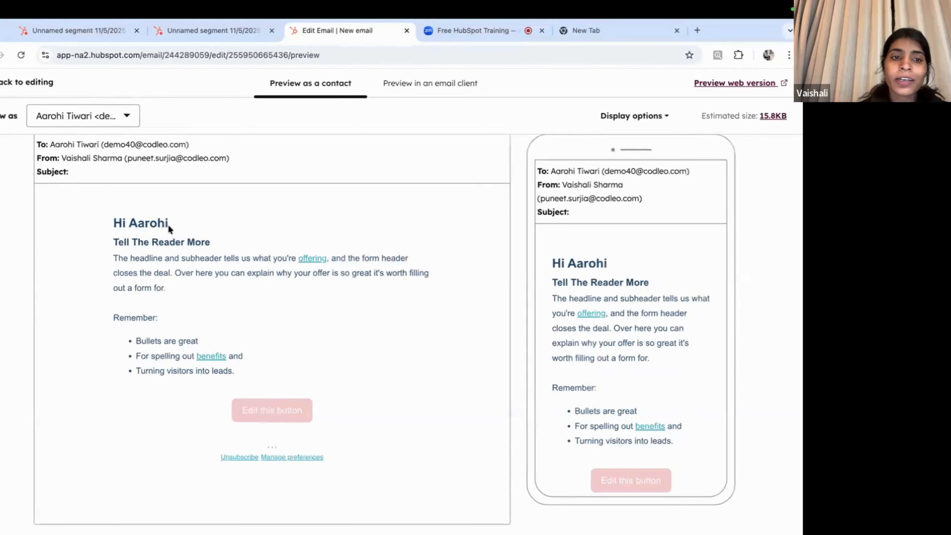
left_click_drag(169, 225, 128, 223)
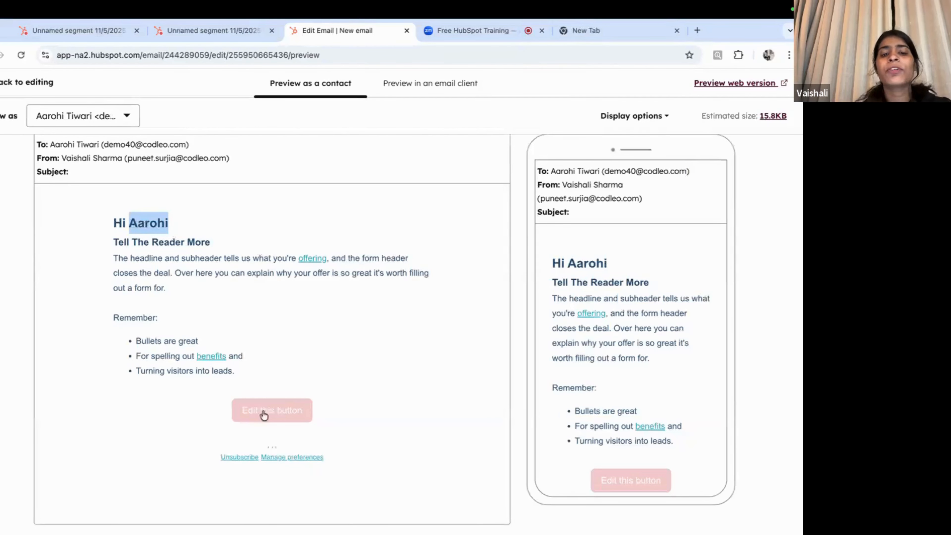
scroll(250, 407, "up", 1)
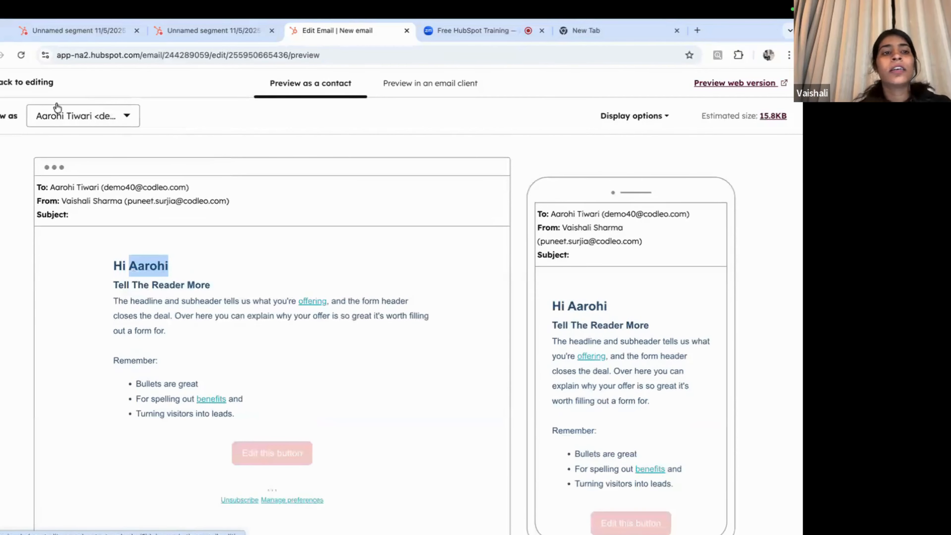
left_click(30, 84)
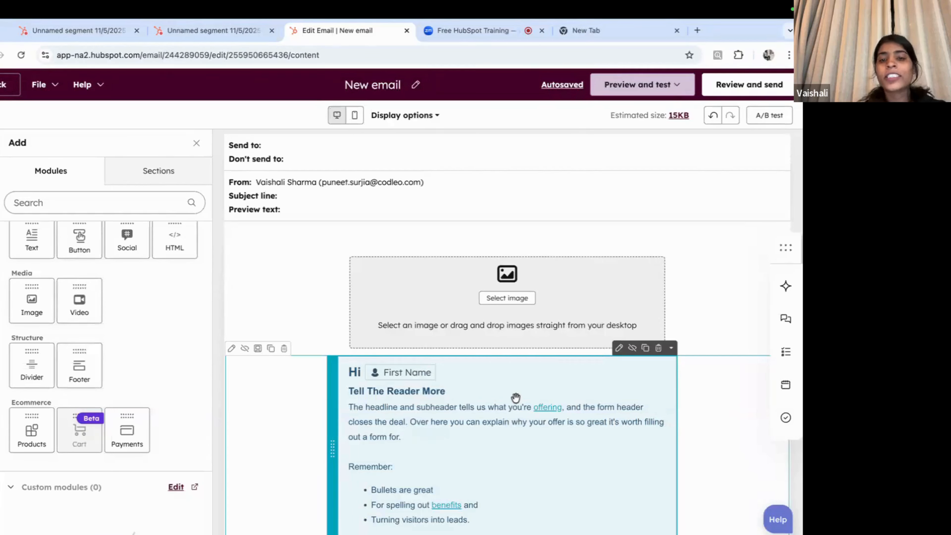
Step: Check Review and send for missing recipients, subject line and company address, then open the subject settings
scroll(516, 397, "down", 4)
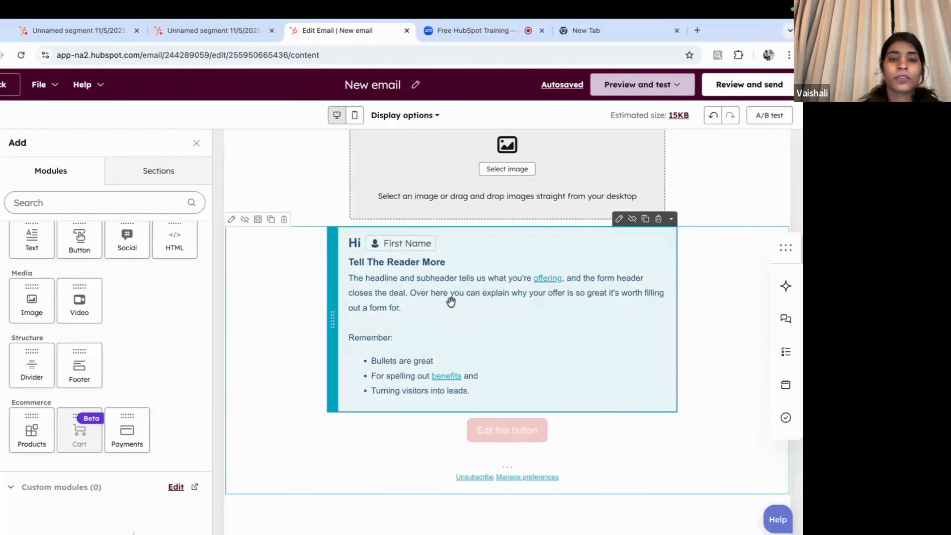
scroll(431, 270, "up", 4)
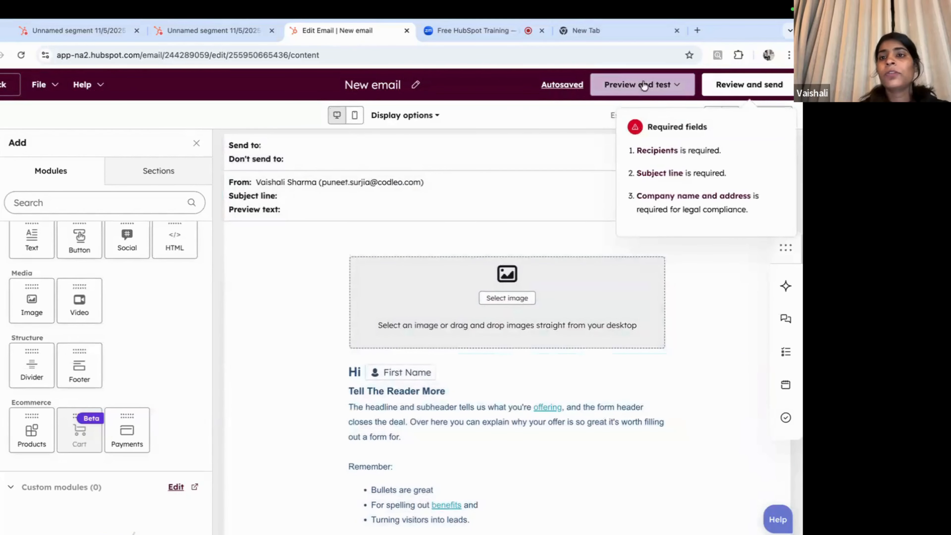
scroll(539, 337, "down", 4)
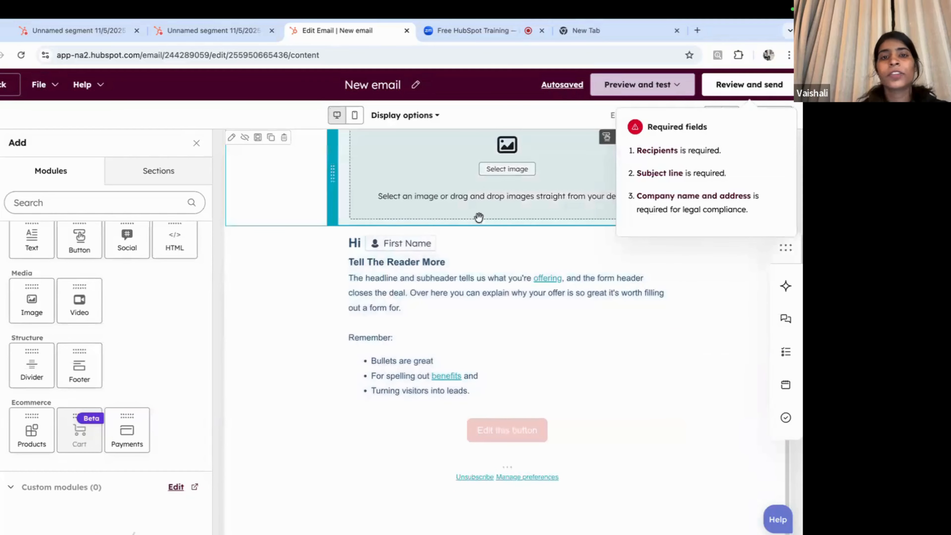
scroll(480, 215, "up", 4)
left_click(741, 87)
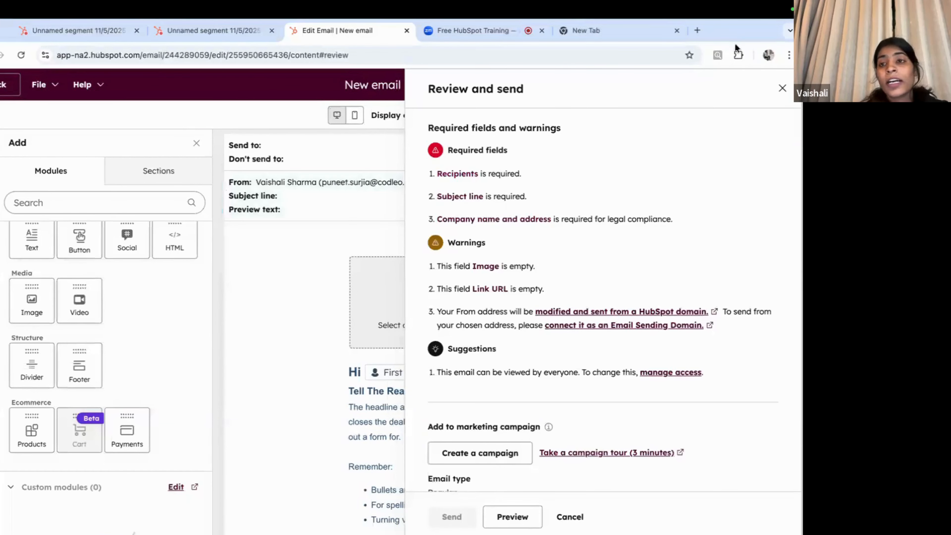
left_click(782, 89)
left_click(327, 184)
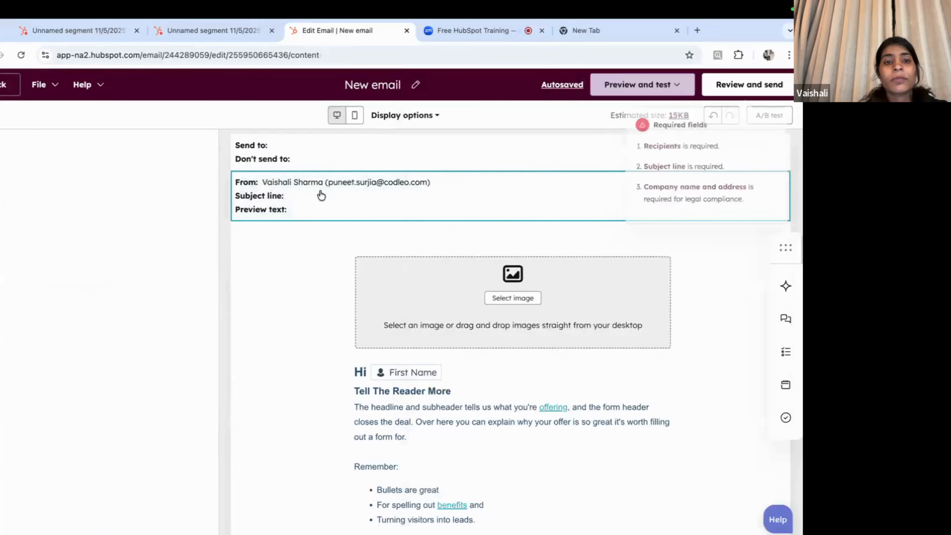
left_click(96, 232)
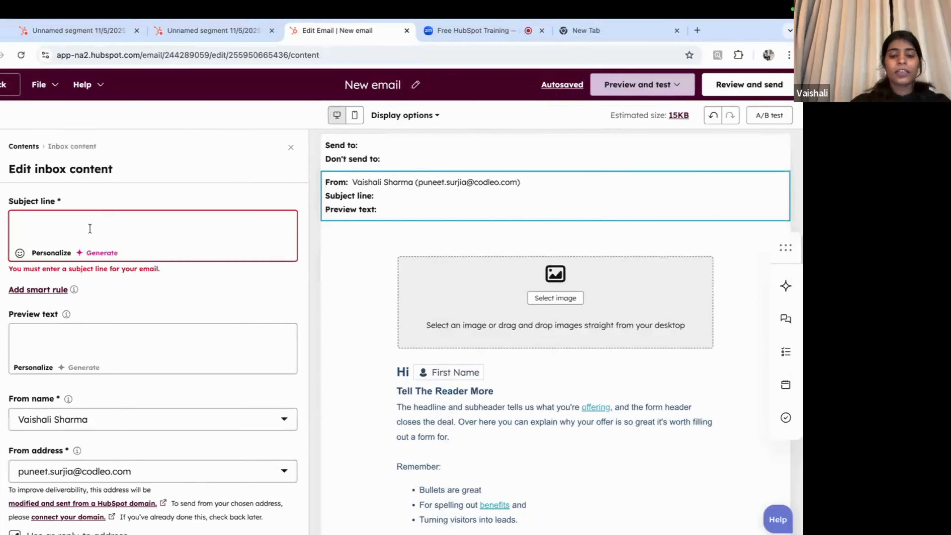
Step: Enter 'This is a demo' as the subject line and copy it into the preview text
type("This")
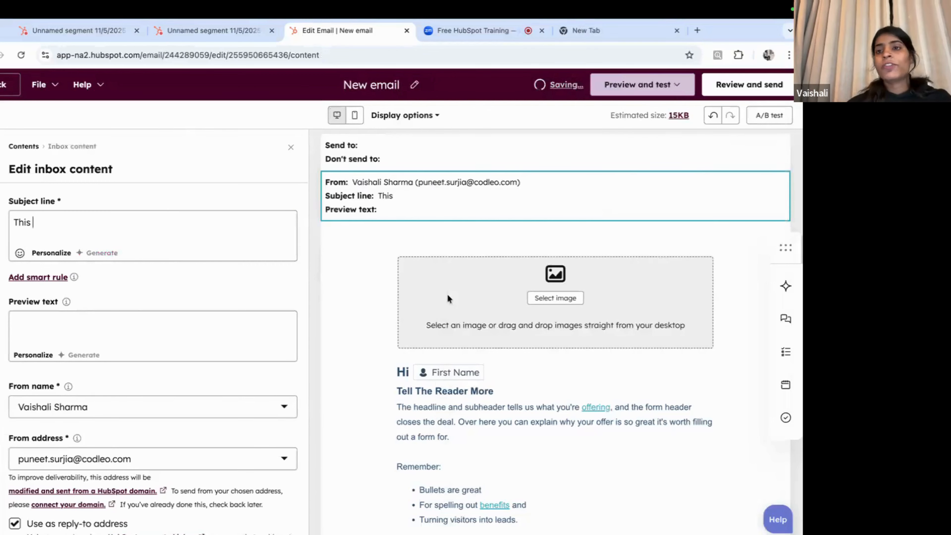
type(" is a demo")
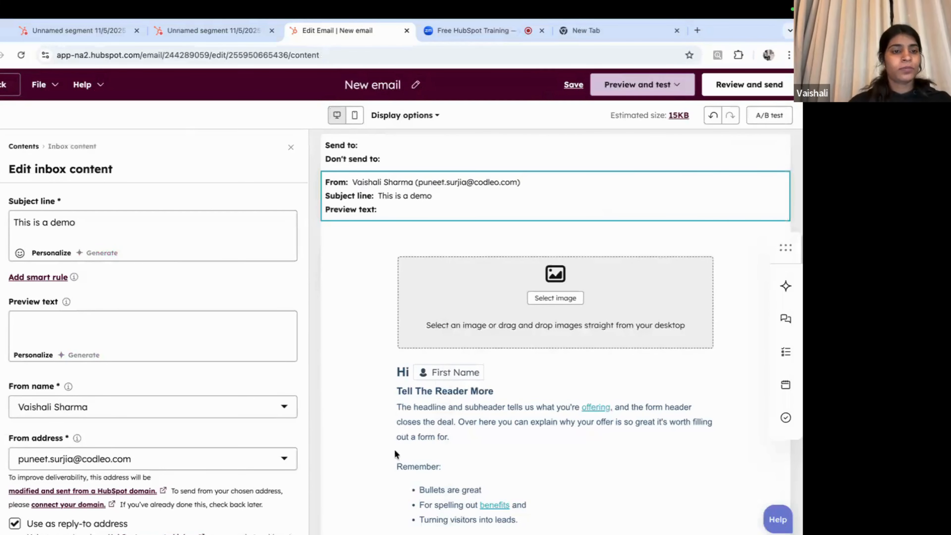
triple_click(59, 234)
key("ctrl+c")
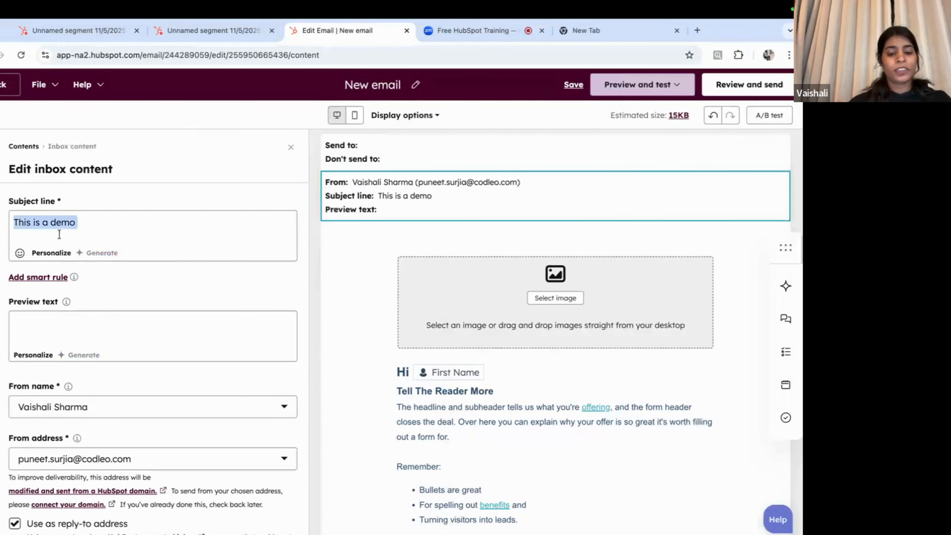
left_click(75, 319)
key("ctrl+v")
scroll(74, 317, "down", 2)
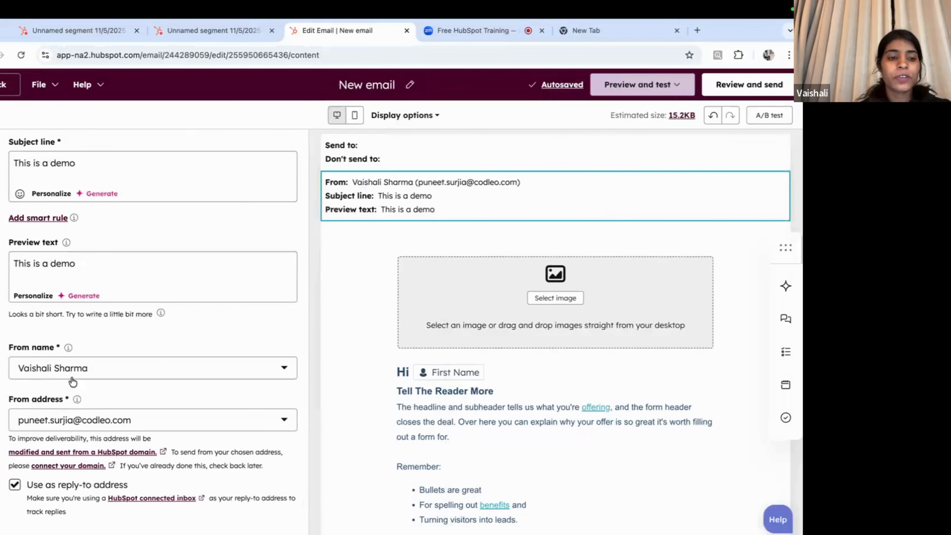
Step: Switch the From address to the sender's other codleo.com company address
left_click(90, 371)
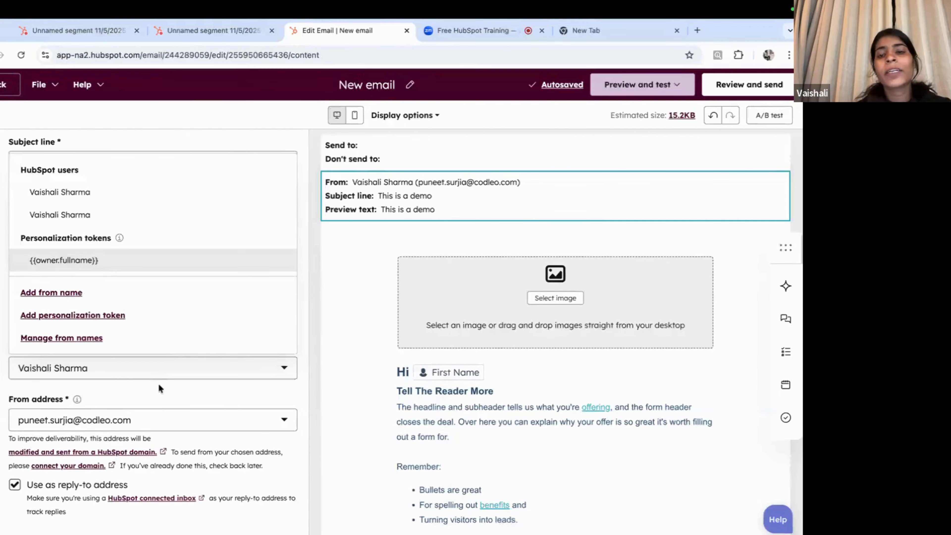
left_click(149, 395)
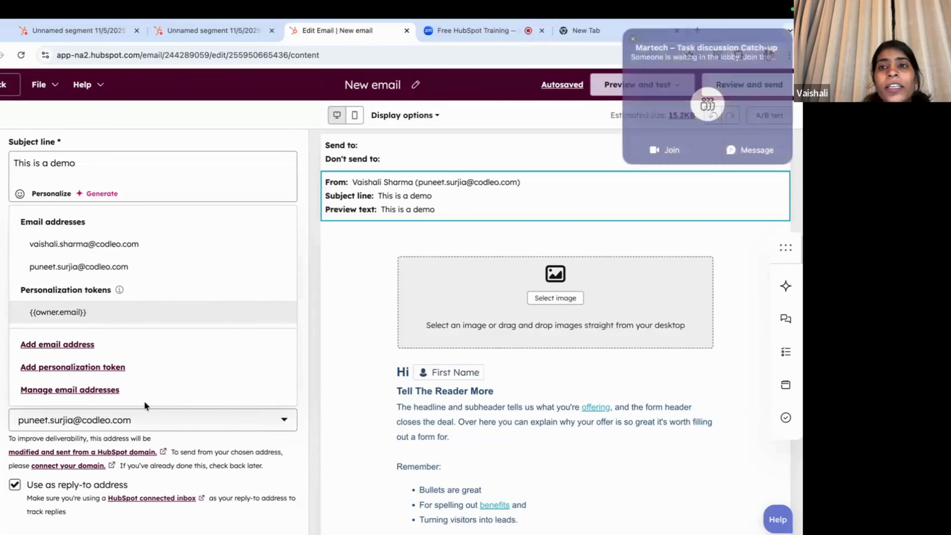
left_click(633, 38)
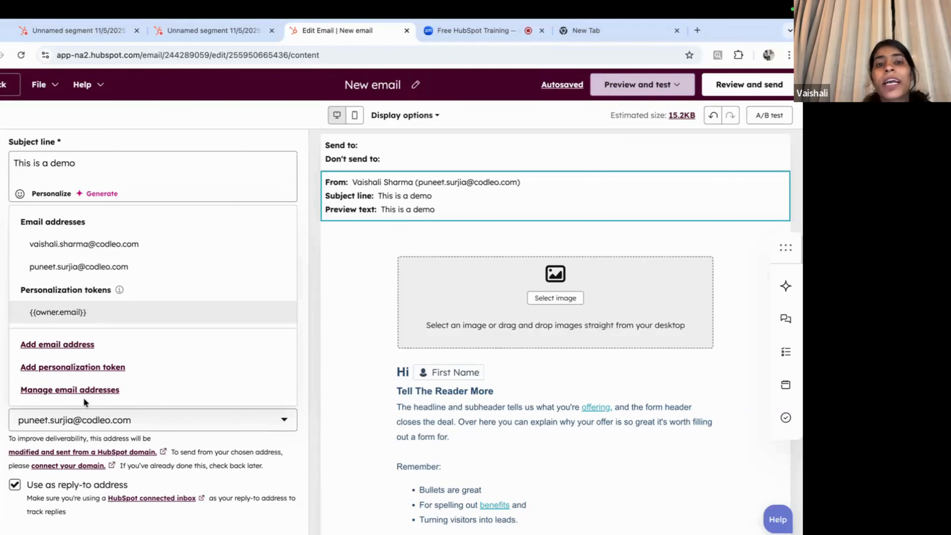
left_click(102, 244)
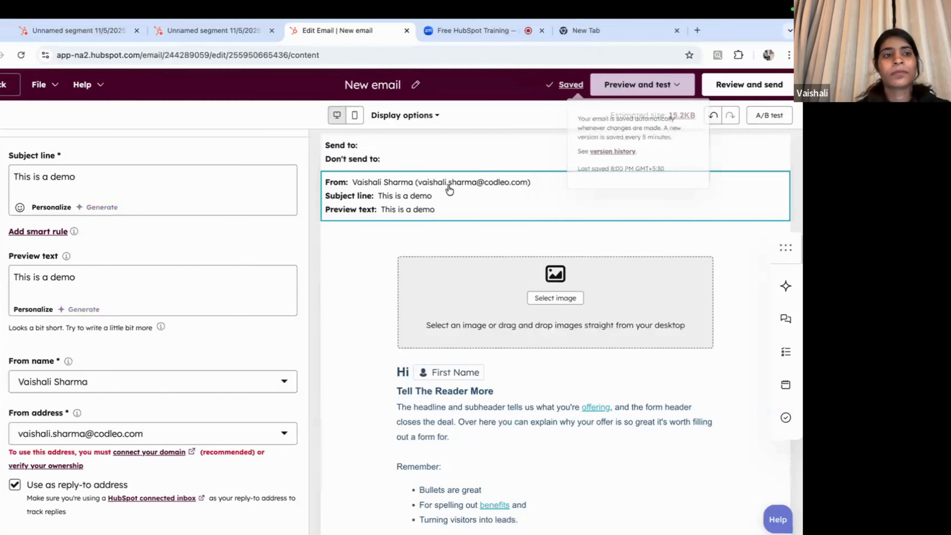
left_click(366, 82)
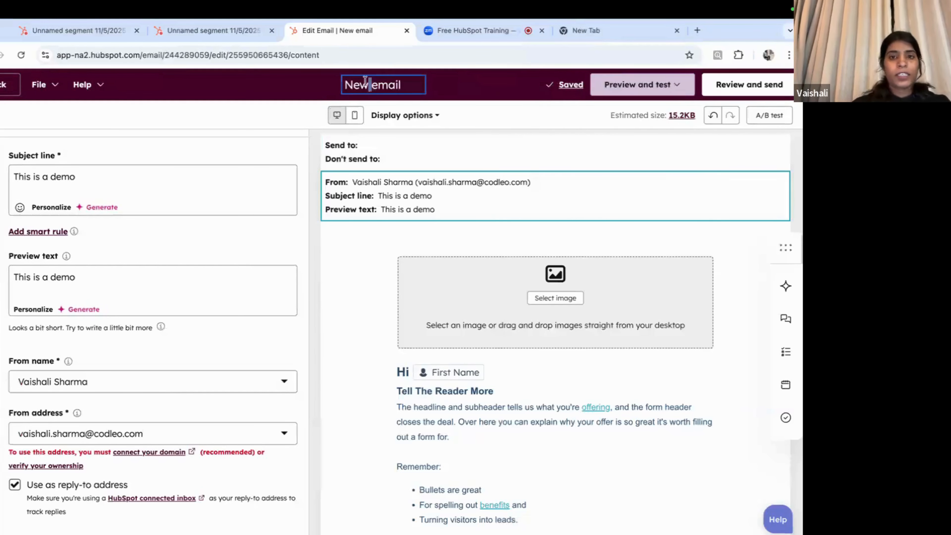
Step: Retitle the draft 'Demo Email' and delete the empty image block above the greeting
triple_click(365, 82)
type("Demo Email")
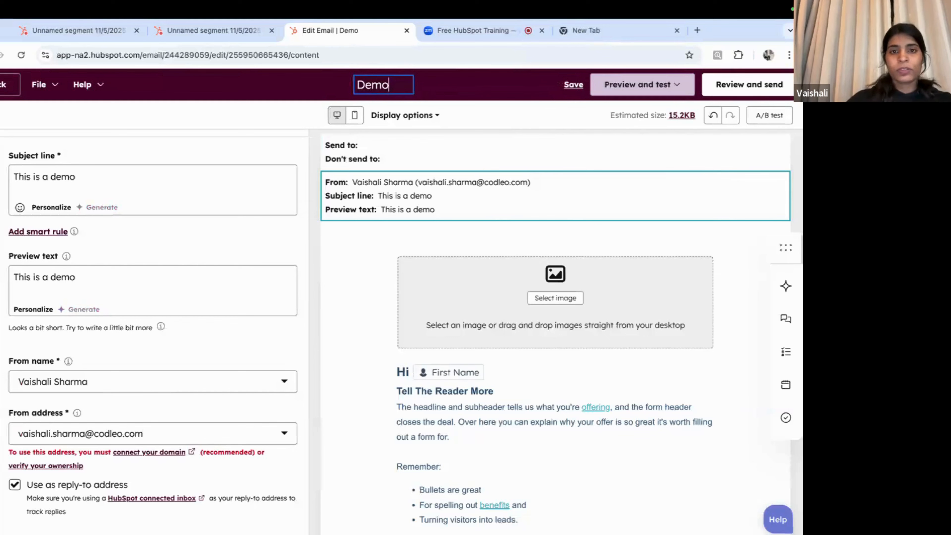
left_click(547, 297)
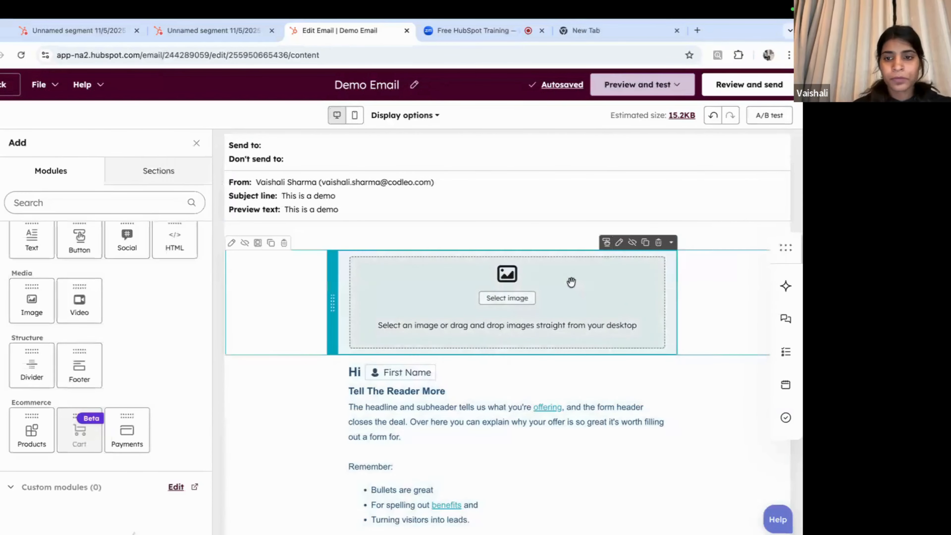
left_click(660, 243)
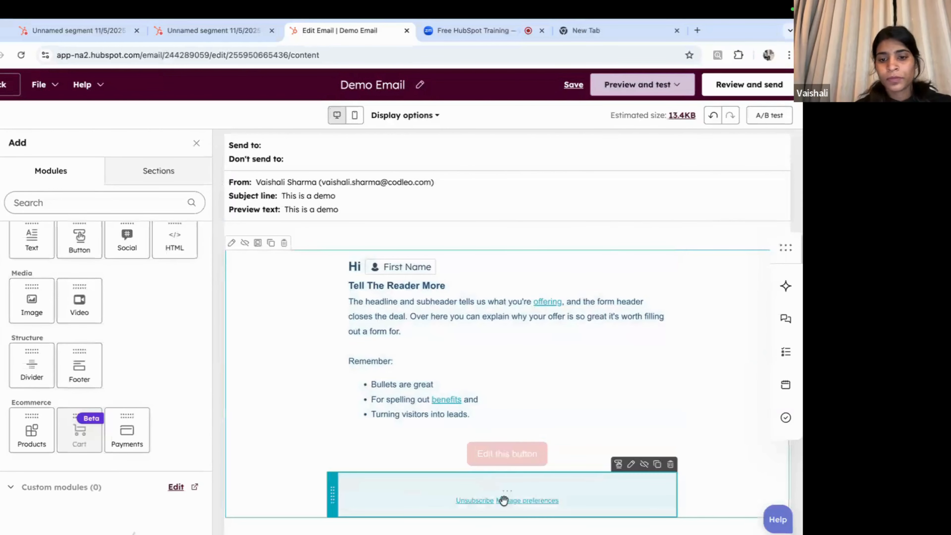
left_click(502, 499)
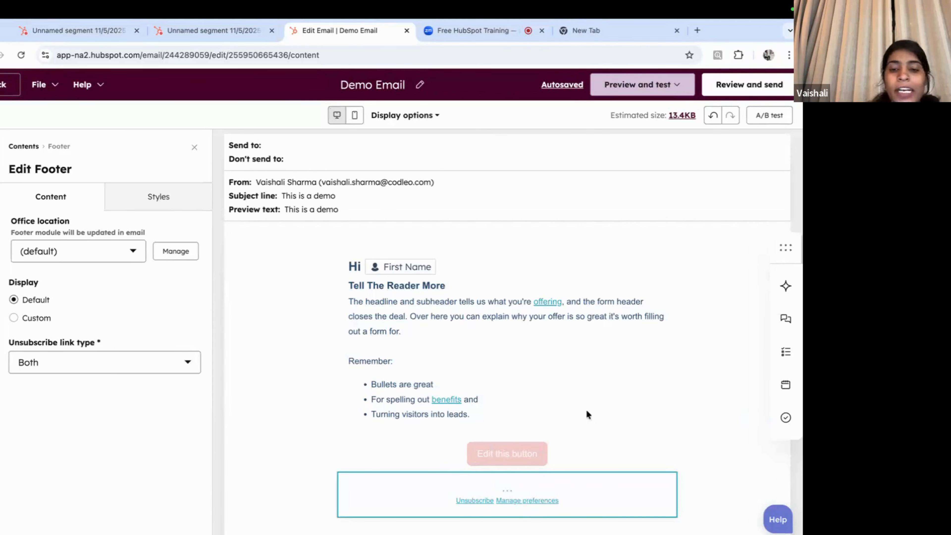
Step: Check the still-required fields in the Review and send panel, then close it and deselect the footer
left_click(743, 84)
left_click(717, 86)
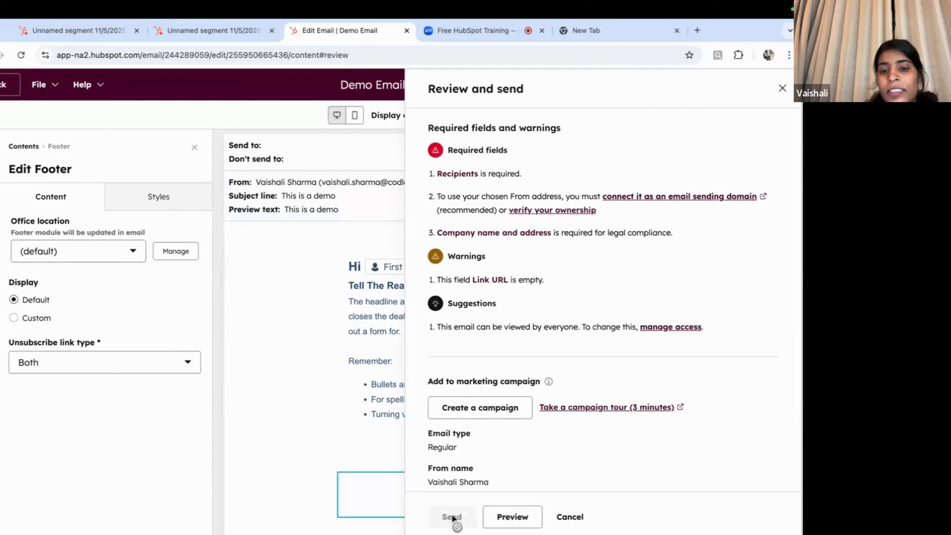
left_click(782, 90)
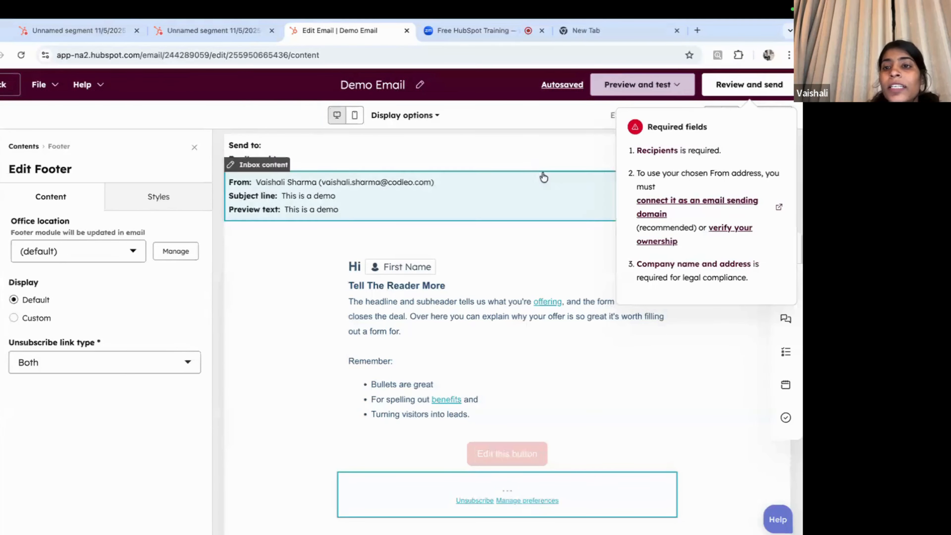
left_click(299, 302)
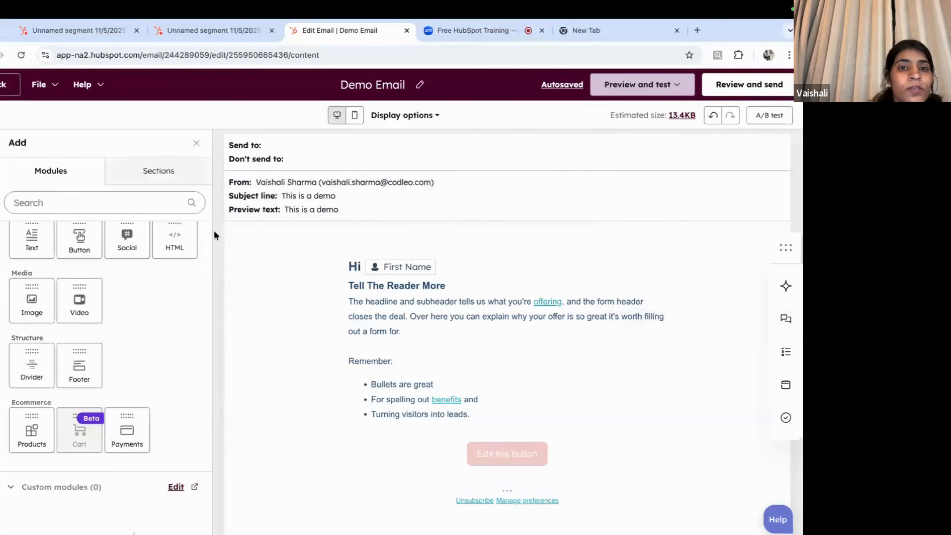
Step: Visit the contact segment page, then go back to the Demo Email editor and exit via Back
left_click(216, 30)
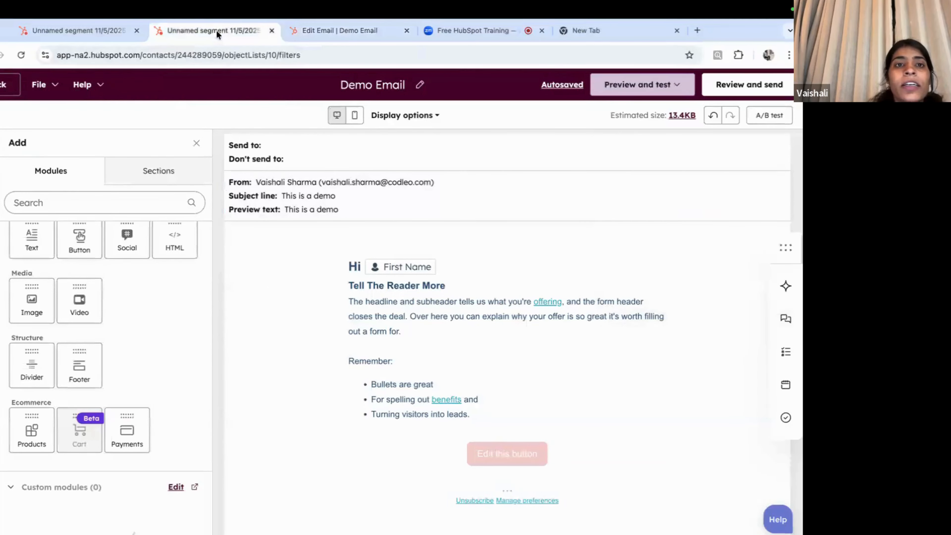
scroll(491, 184, "up", 5)
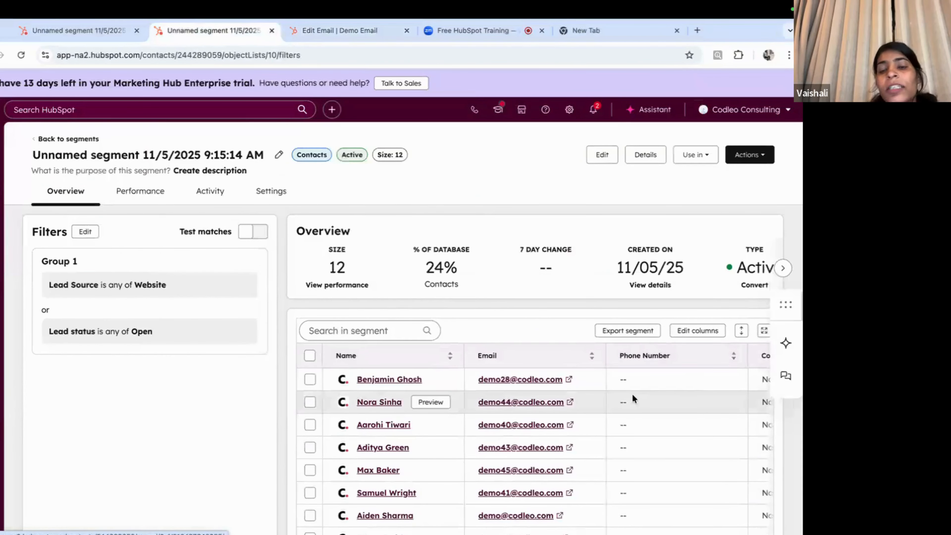
left_click(129, 155)
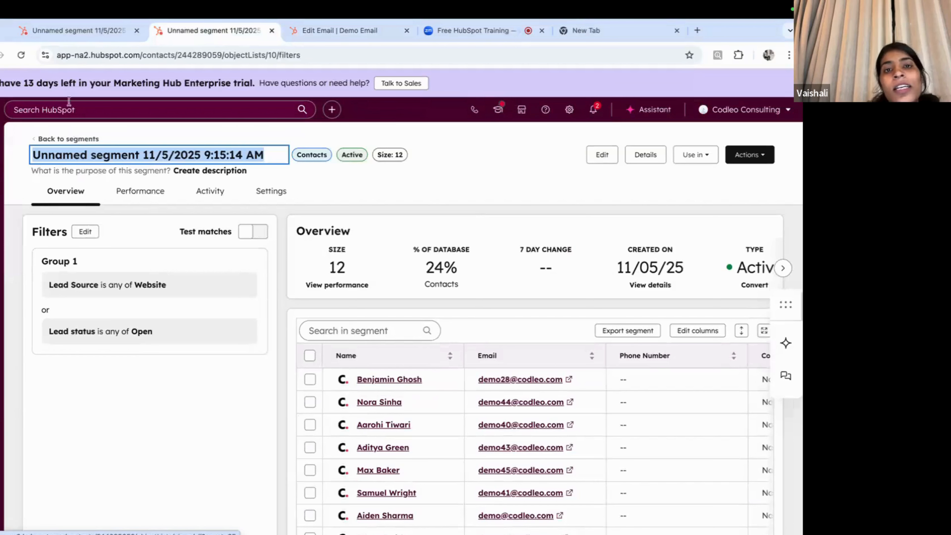
left_click(343, 32)
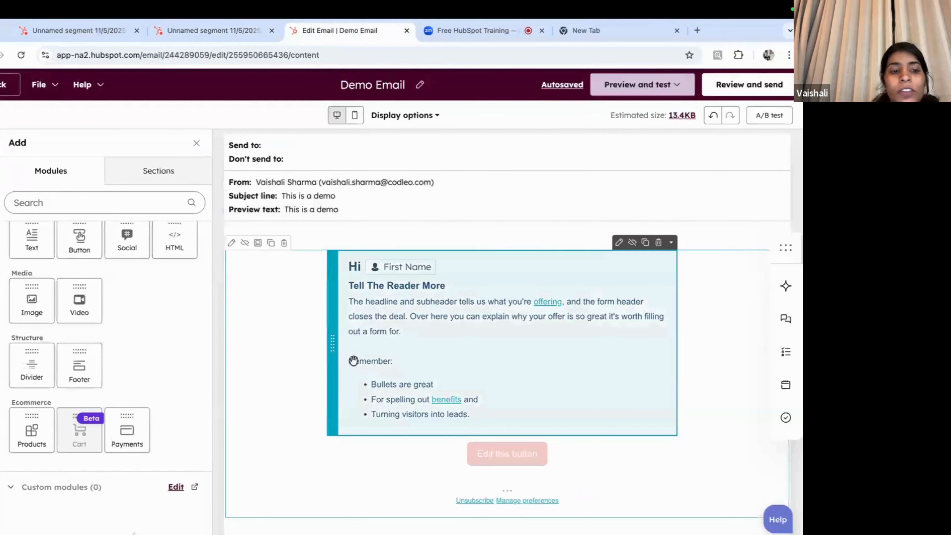
left_click(5, 86)
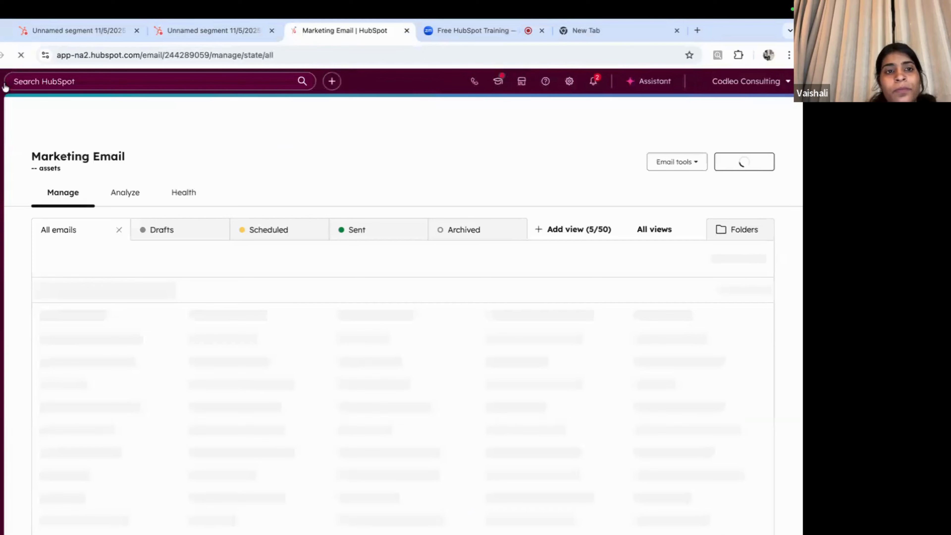
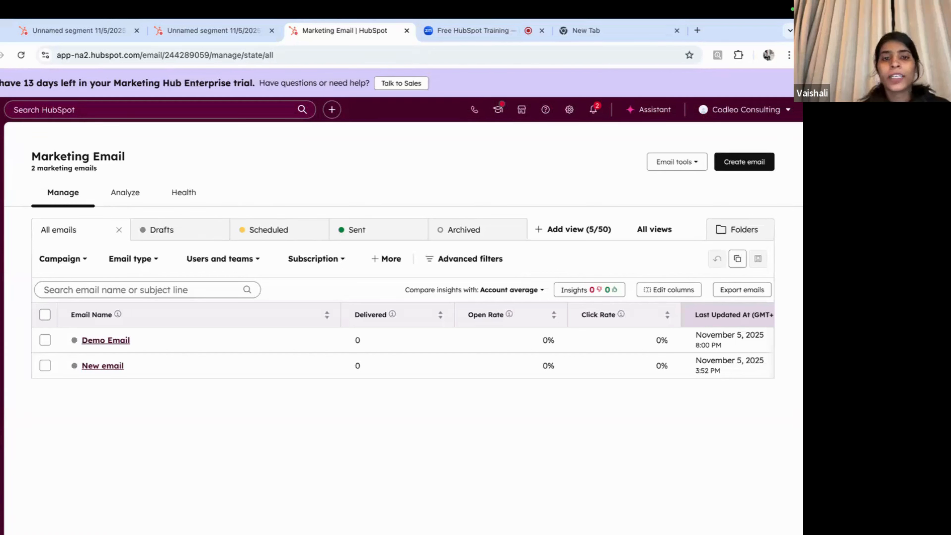
Step: Go from the marketing email list to the Forms section through the Marketing menu
mouse_move(1, 393)
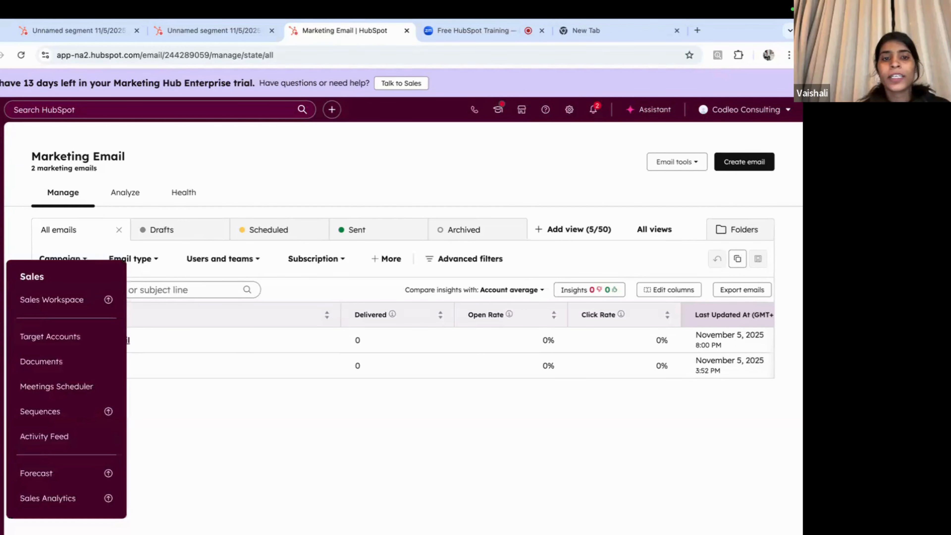
mouse_move(2, 246)
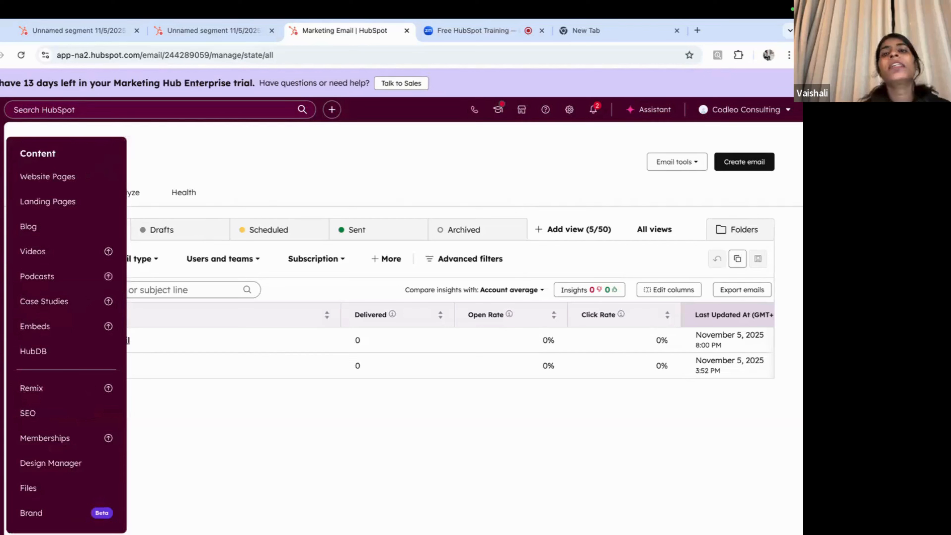
mouse_move(2, 224)
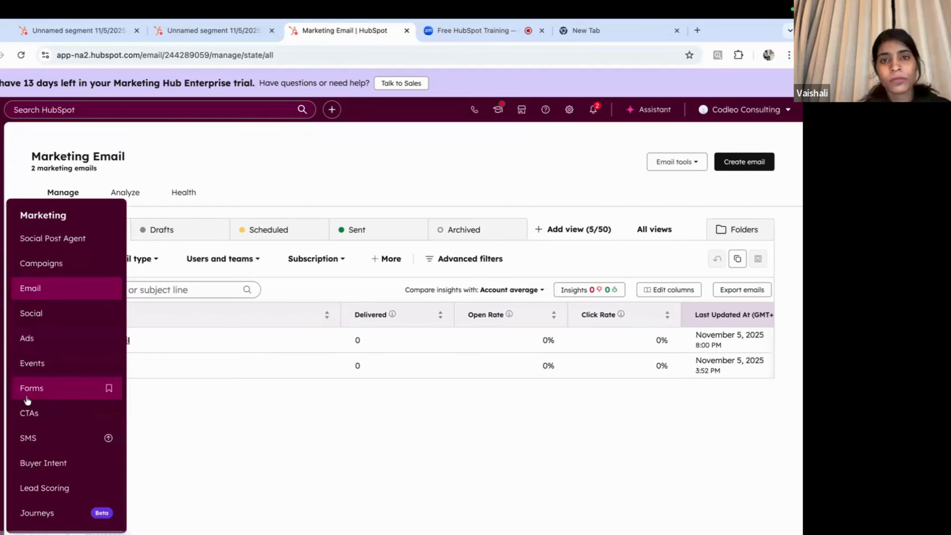
left_click(27, 390)
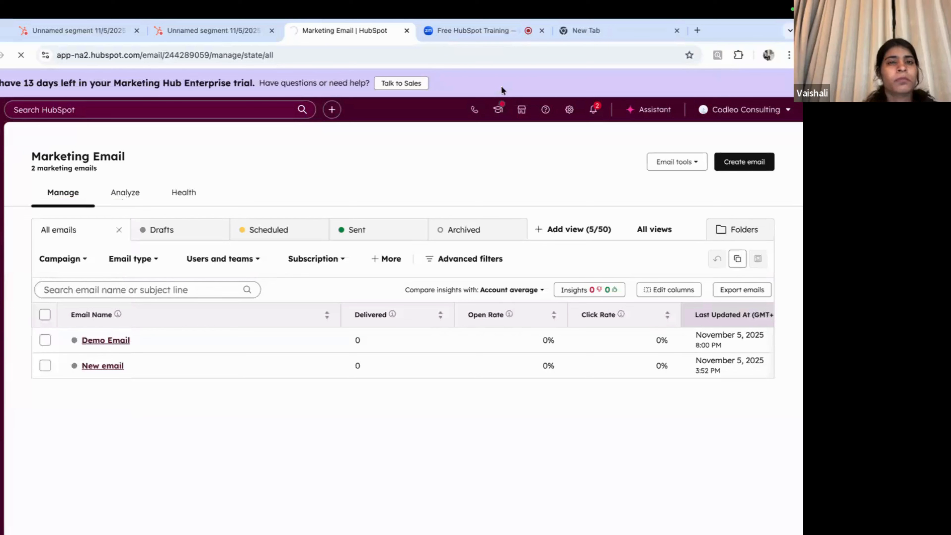
Step: Search 'codleo fou' in the new tab, load codleo.com, then return to HubSpot Forms
left_click(577, 28)
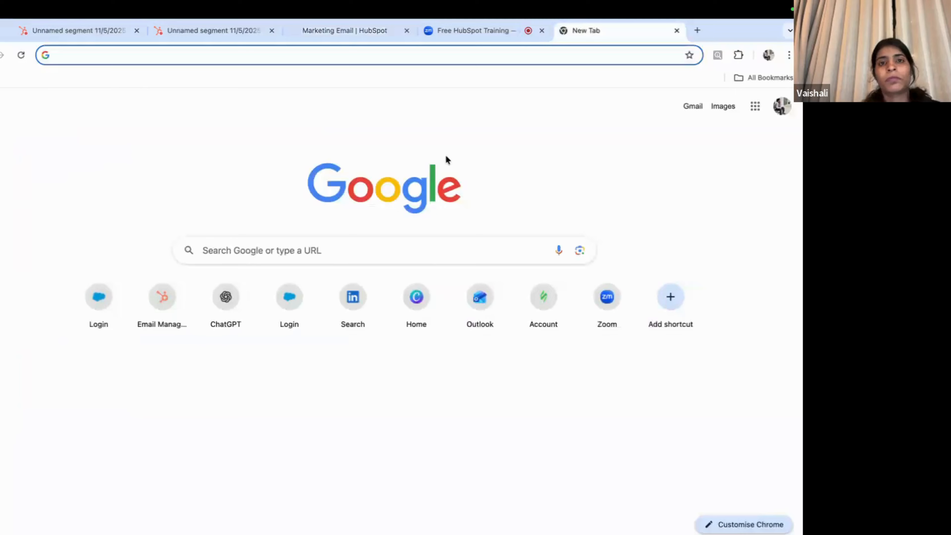
type("co")
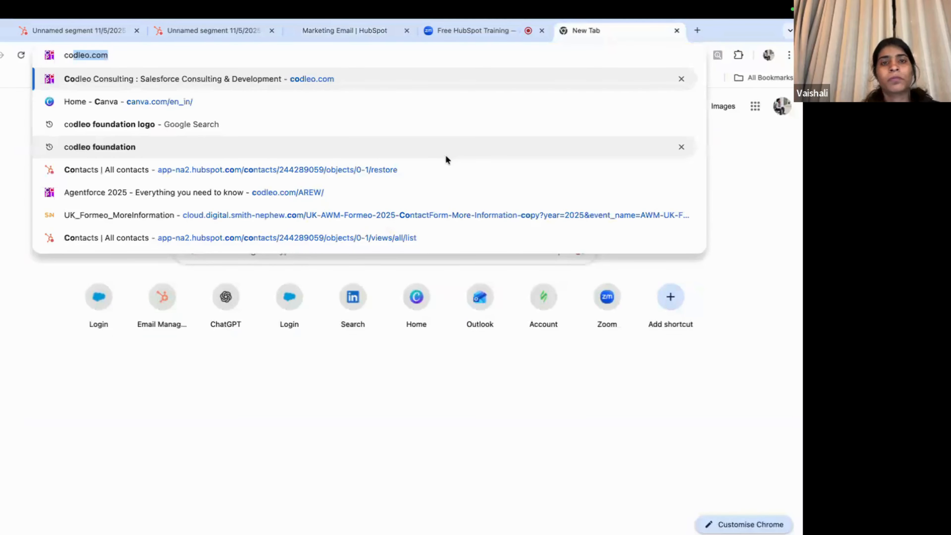
type("dleo")
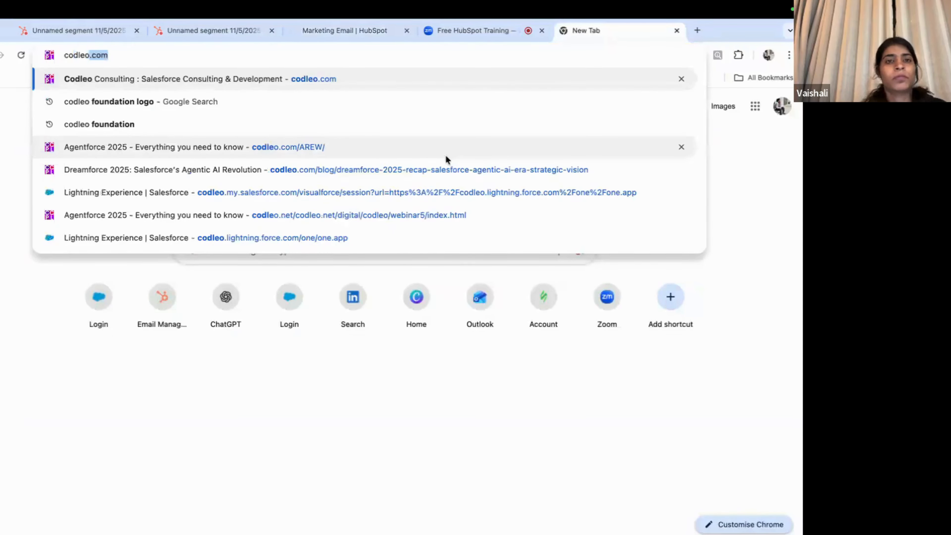
type(" foundation")
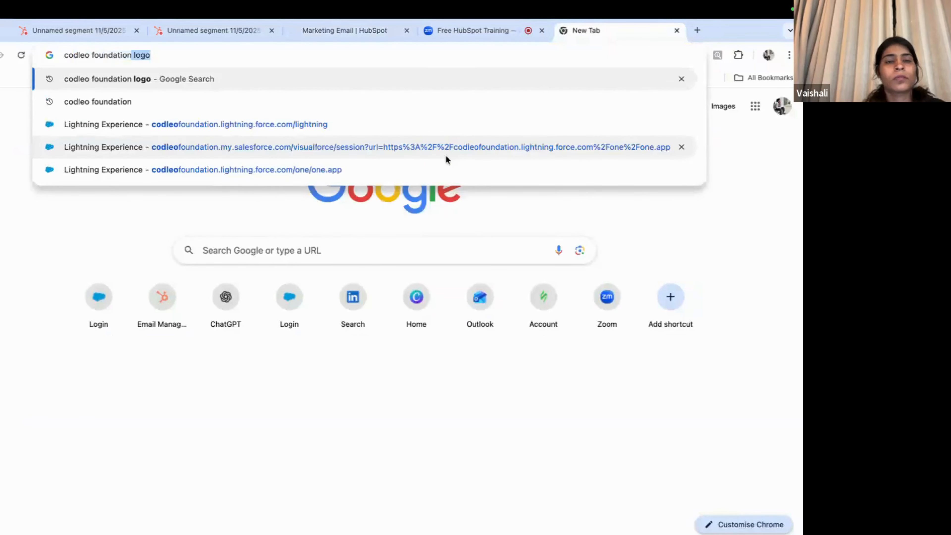
left_click(45, 78)
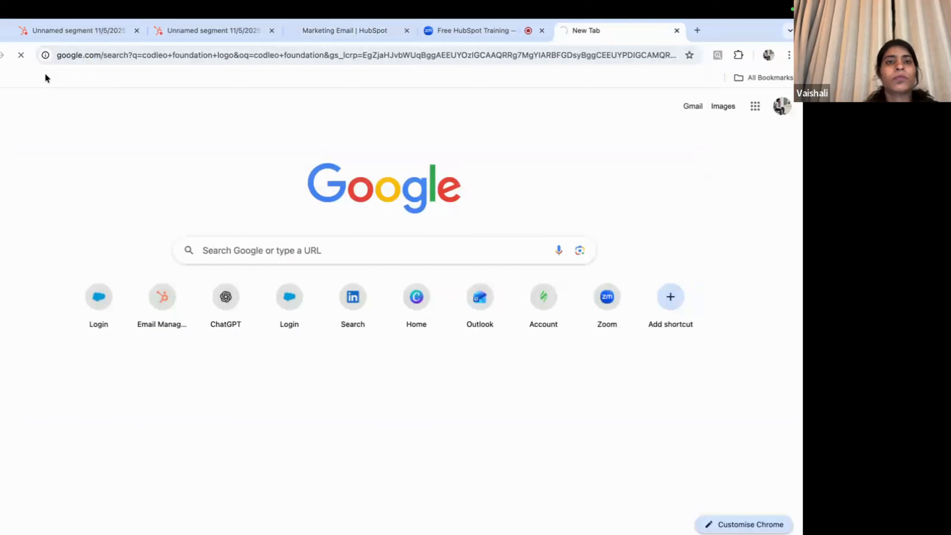
left_click(135, 64)
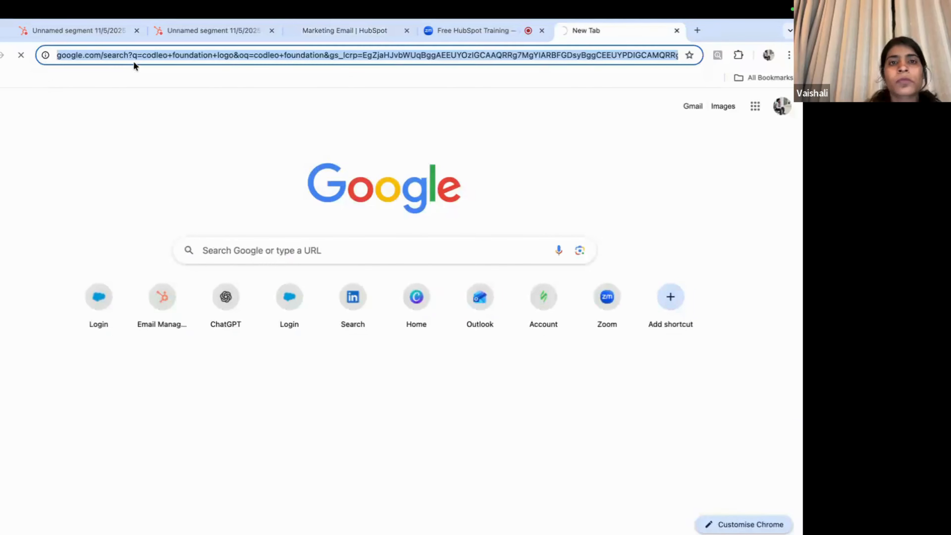
type("co")
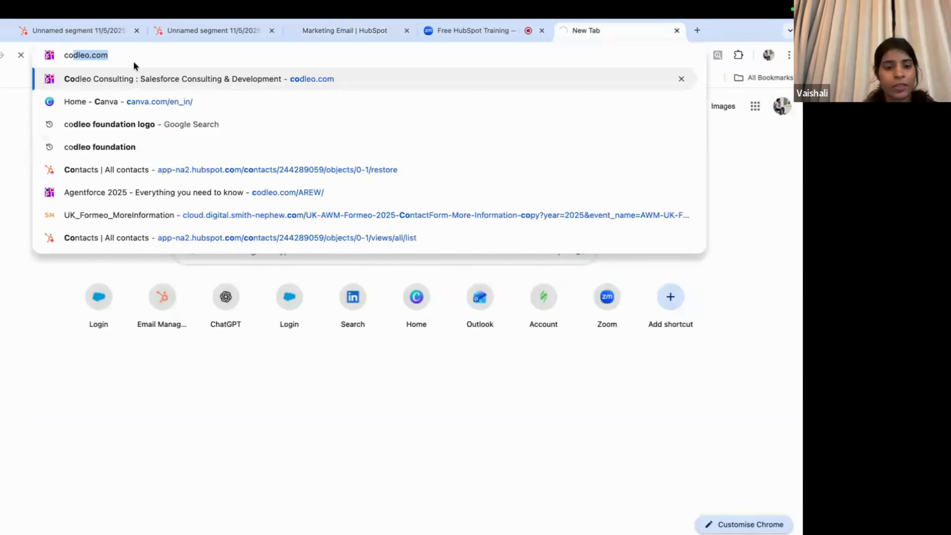
key("Return")
left_click(339, 31)
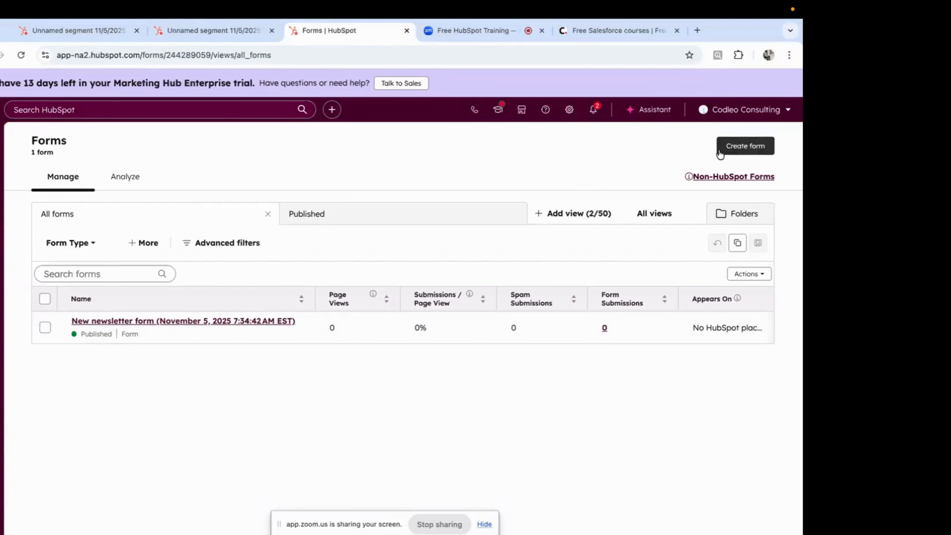
Step: Create a new form in the Form Editor, starting from the blank template
left_click(746, 147)
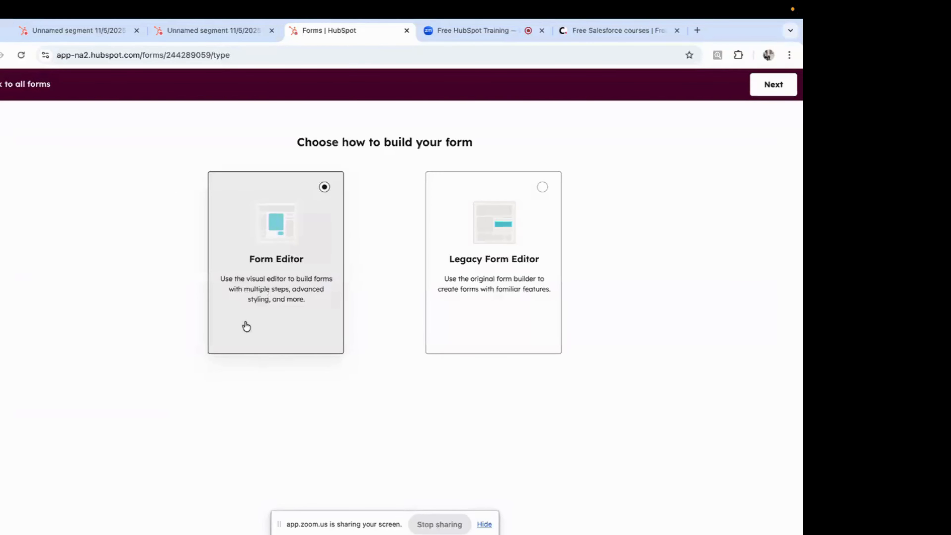
left_click(484, 524)
left_click(773, 84)
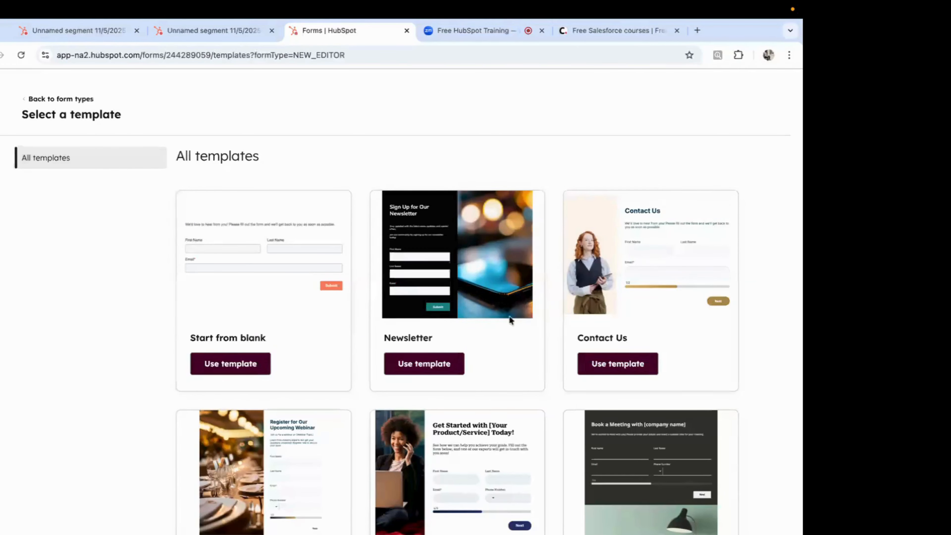
scroll(509, 319, "down", 2)
scroll(510, 320, "up", 2)
left_click(233, 367)
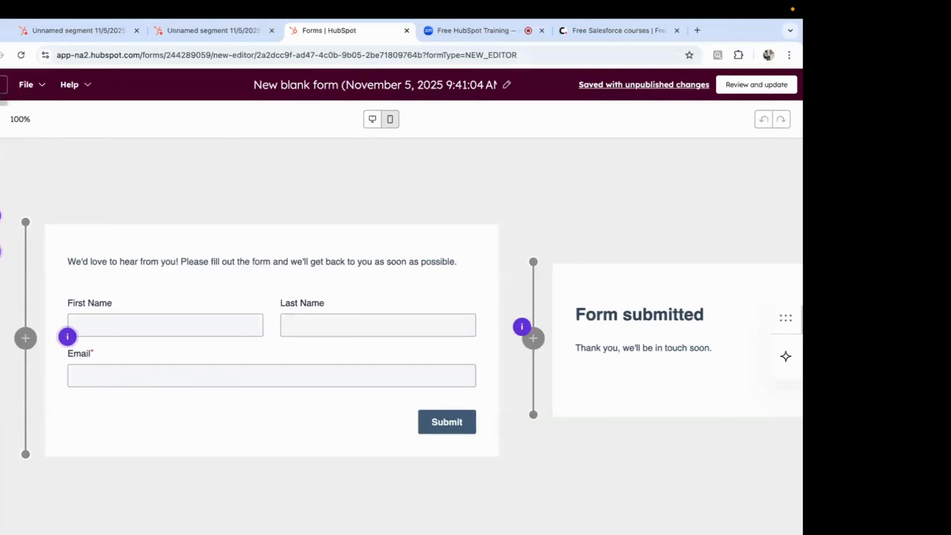
Step: Add the Company Name property field below Email on the form
left_click(2, 154)
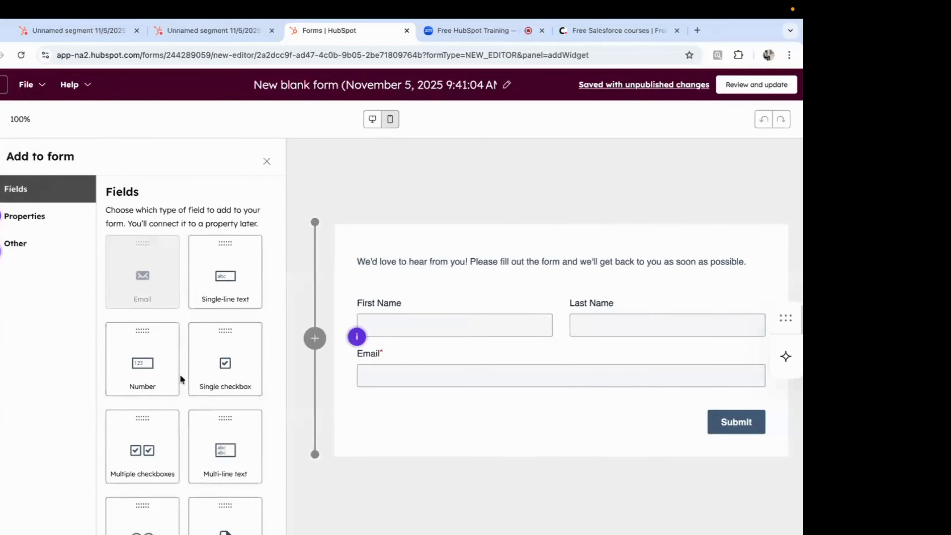
scroll(181, 378, "down", 1)
left_click(25, 218)
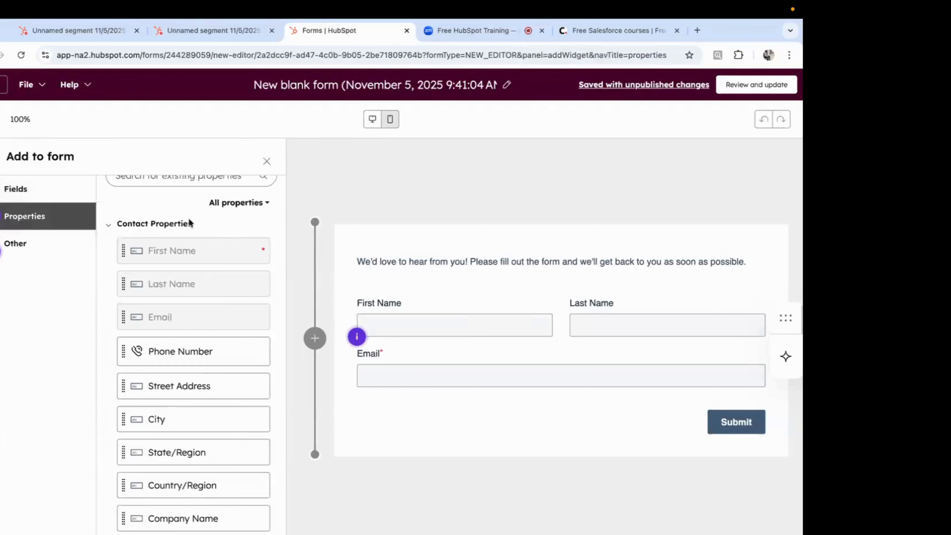
scroll(191, 221, "up", 2)
left_click(169, 251)
type("com")
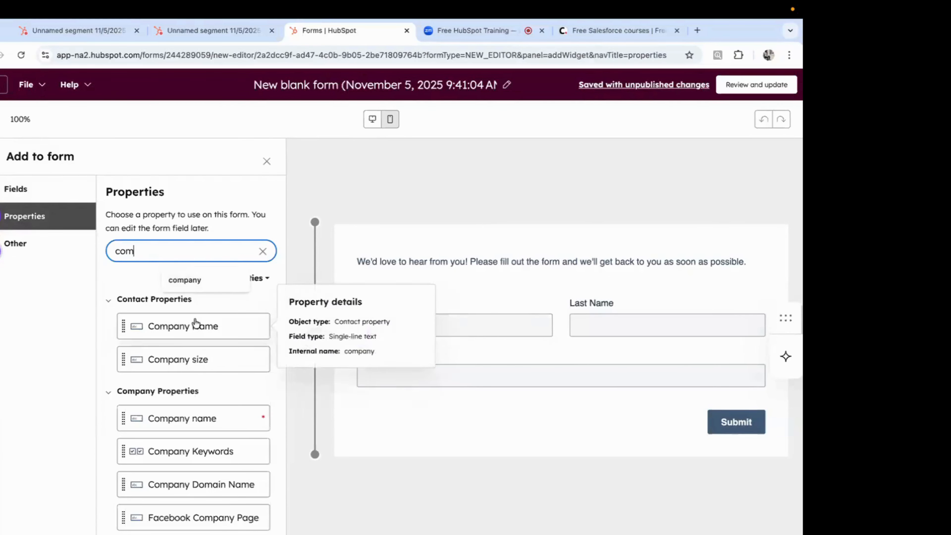
left_click_drag(195, 323, 454, 409)
Step: Add the Country/Region field below Company Name and close the properties panel
scroll(237, 380, "down", 1)
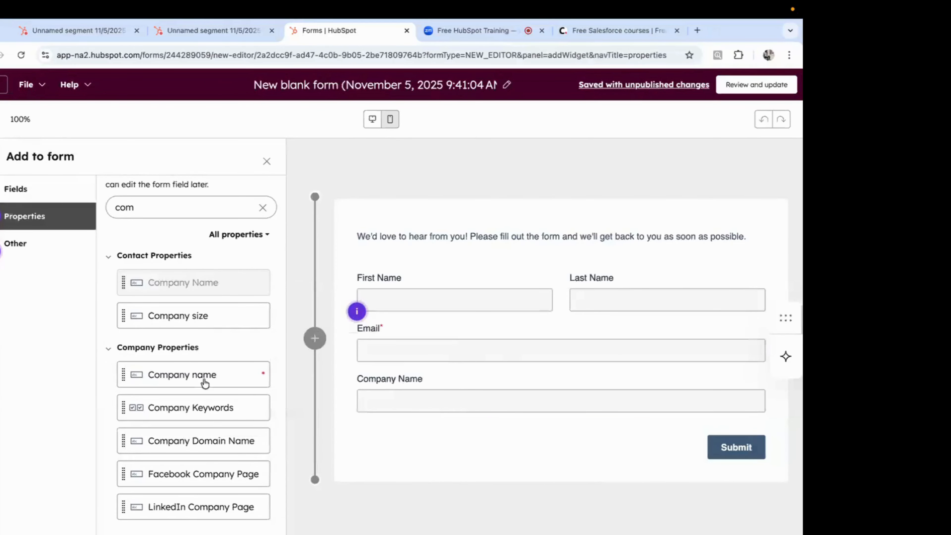
left_click(145, 200)
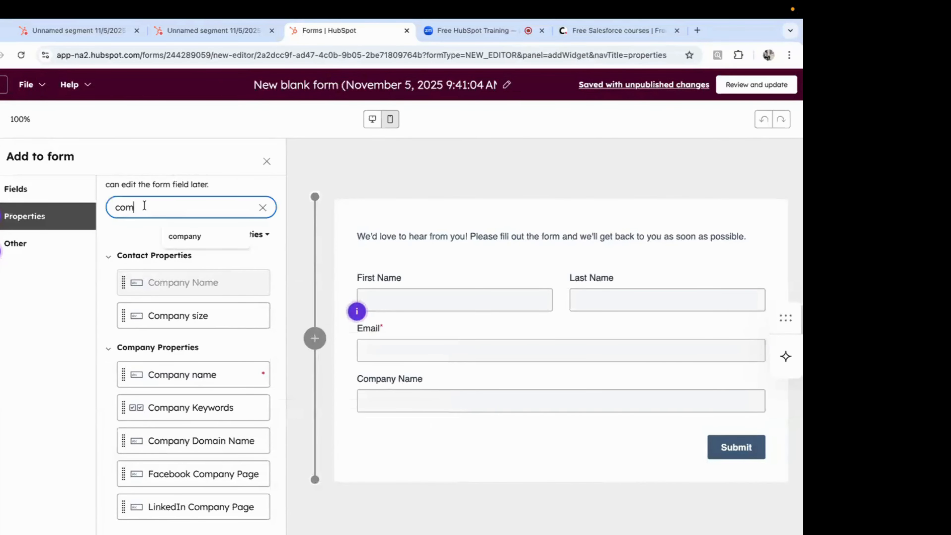
double_click(145, 200)
type("coun")
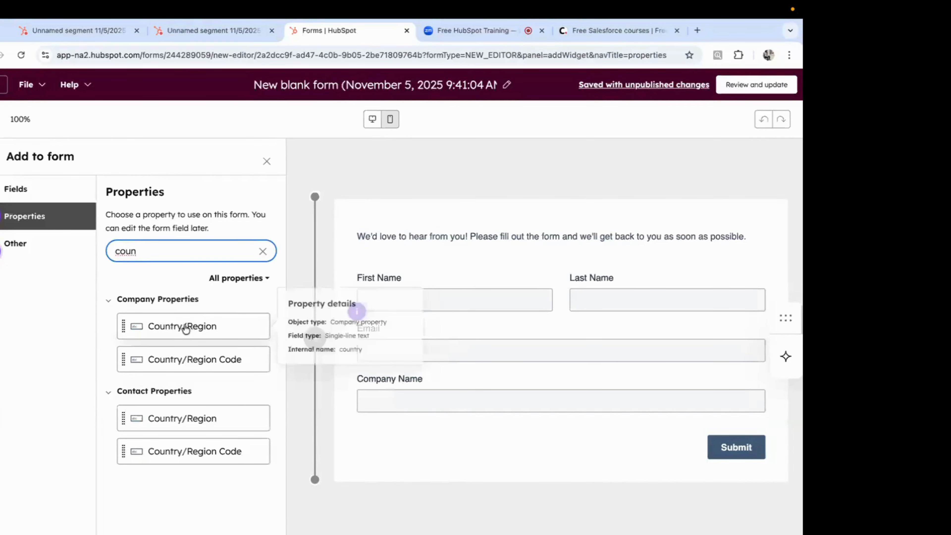
left_click_drag(189, 339, 442, 439)
left_click(267, 163)
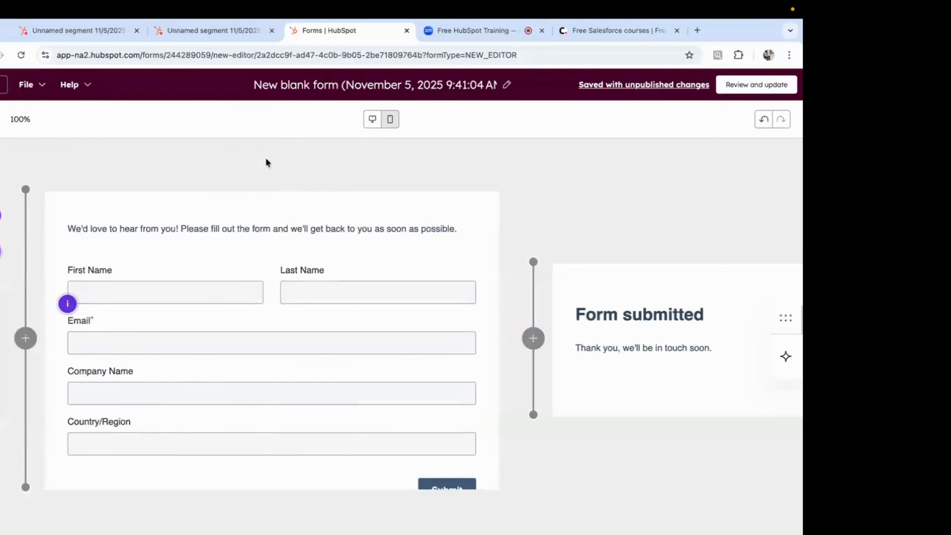
scroll(419, 364, "up", 1)
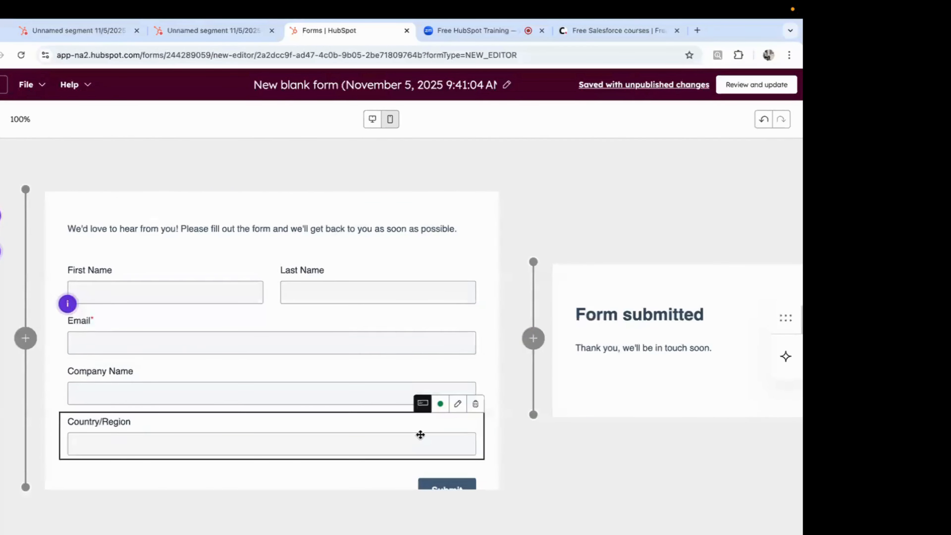
scroll(401, 352, "down", 1)
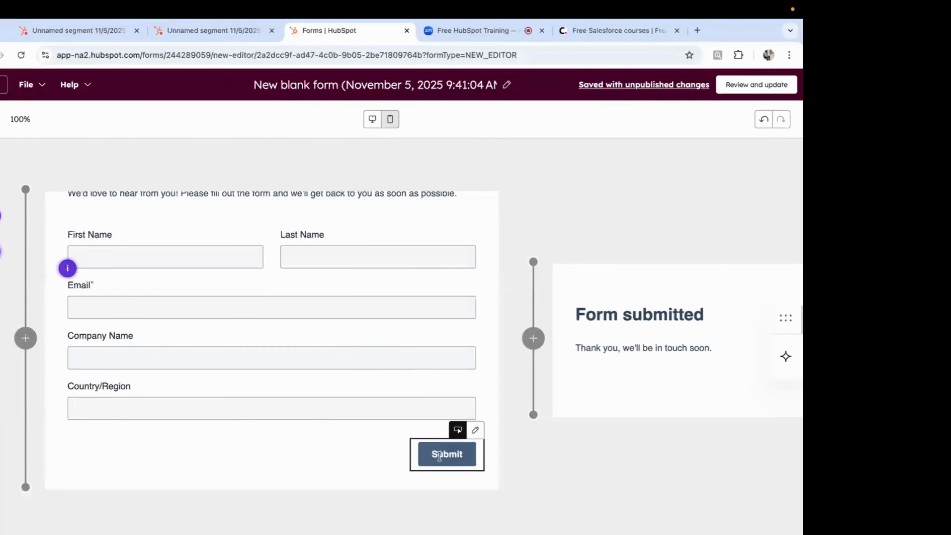
Step: Change the submit button label to 'Submit your info'
left_click(432, 454)
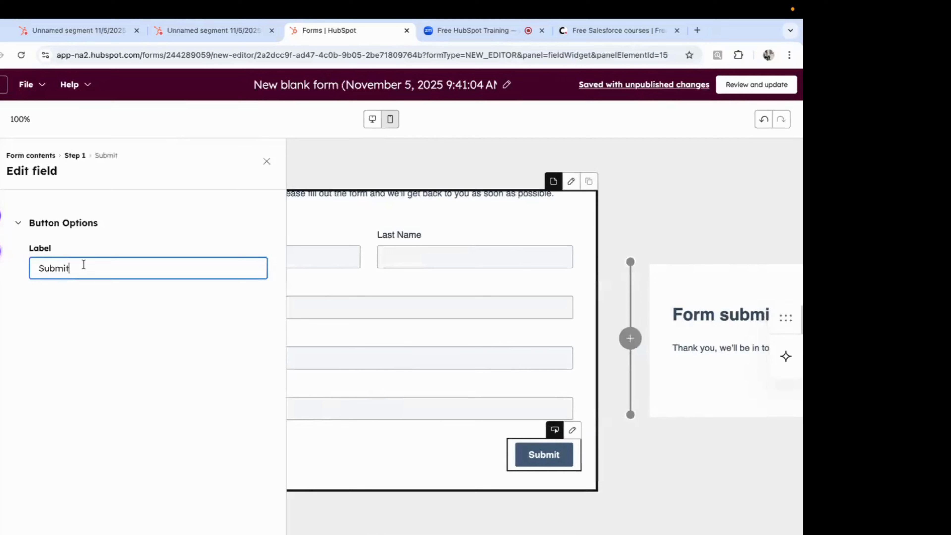
double_click(84, 265)
type("Register")
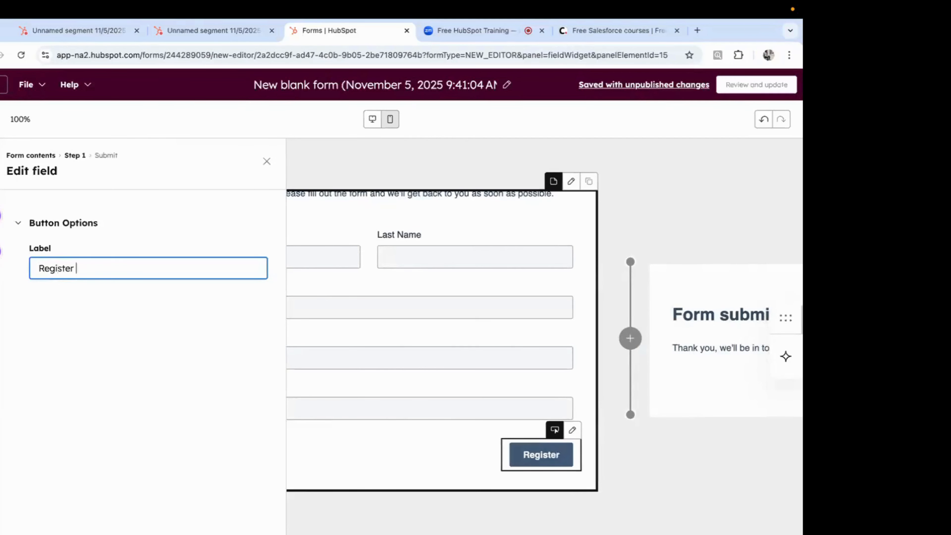
key("super+a")
type("S")
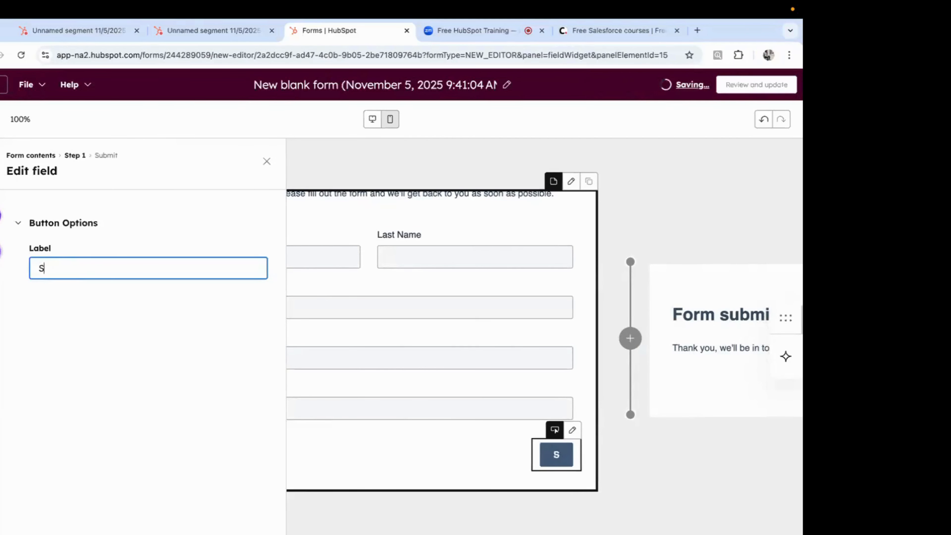
type("ubmit you")
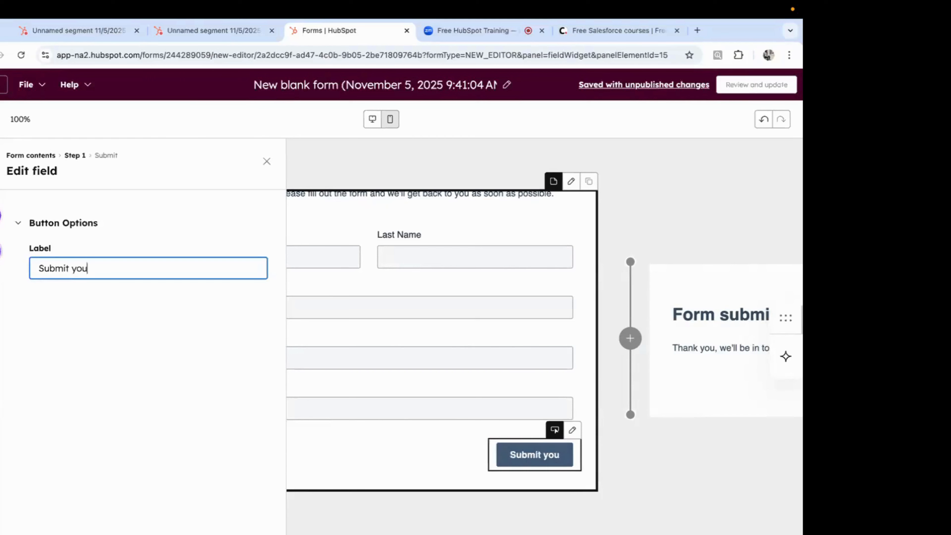
type("r info")
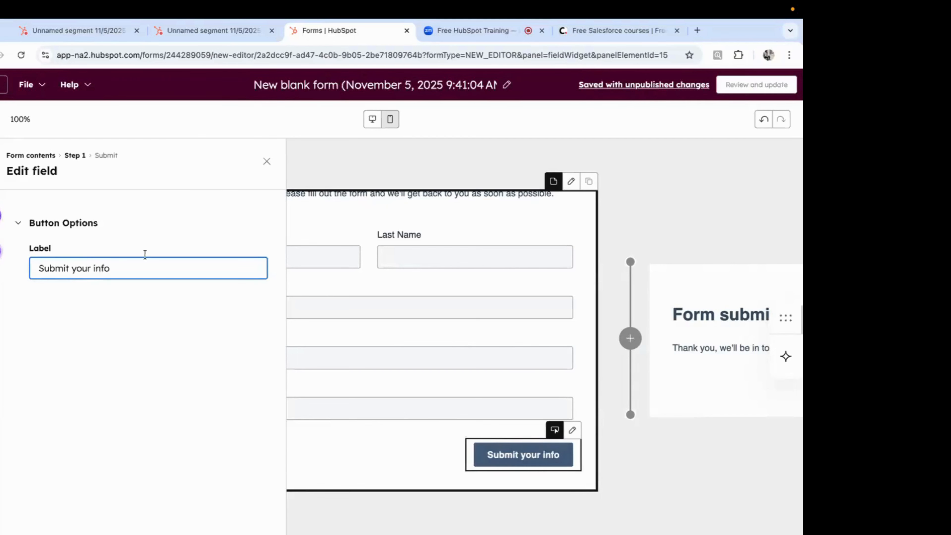
left_click(265, 170)
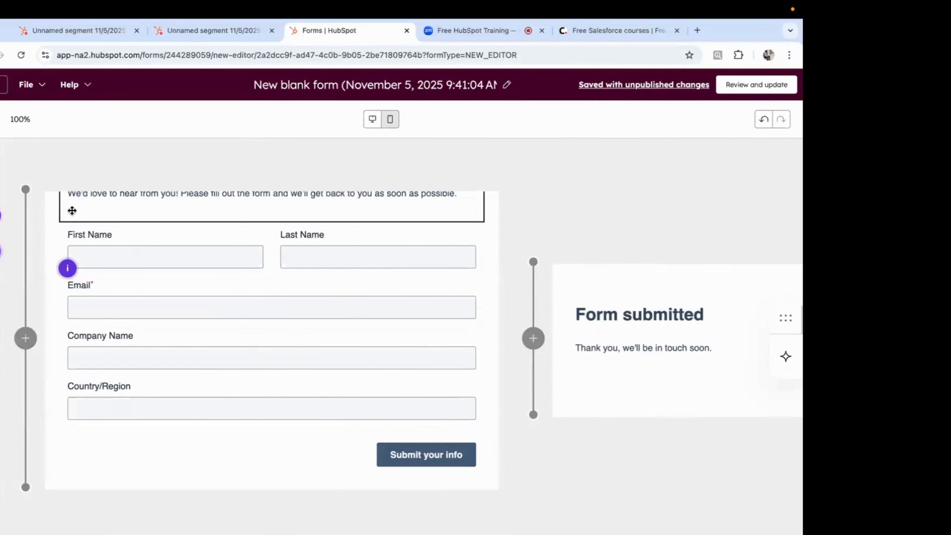
left_click(3, 252)
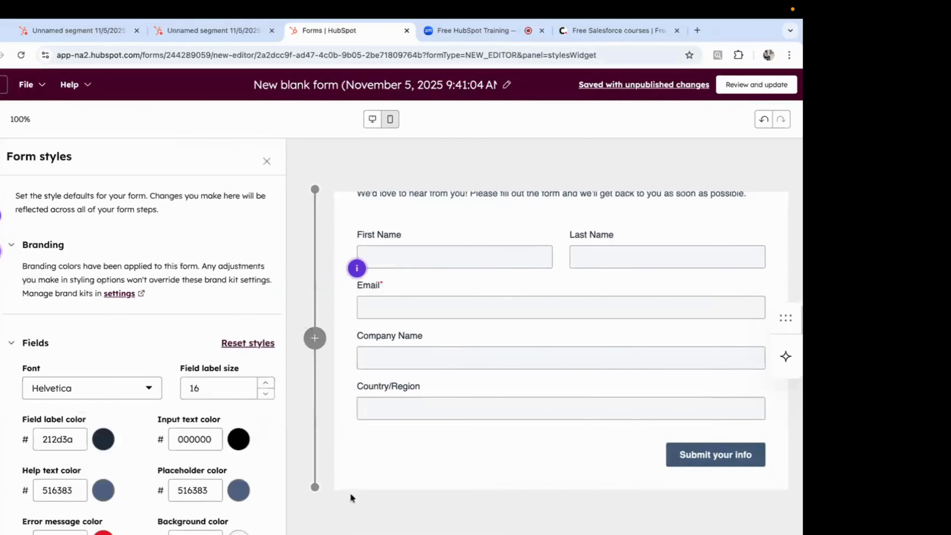
Step: Set the form's font to Arial in Form styles
scroll(270, 319, "down", 3)
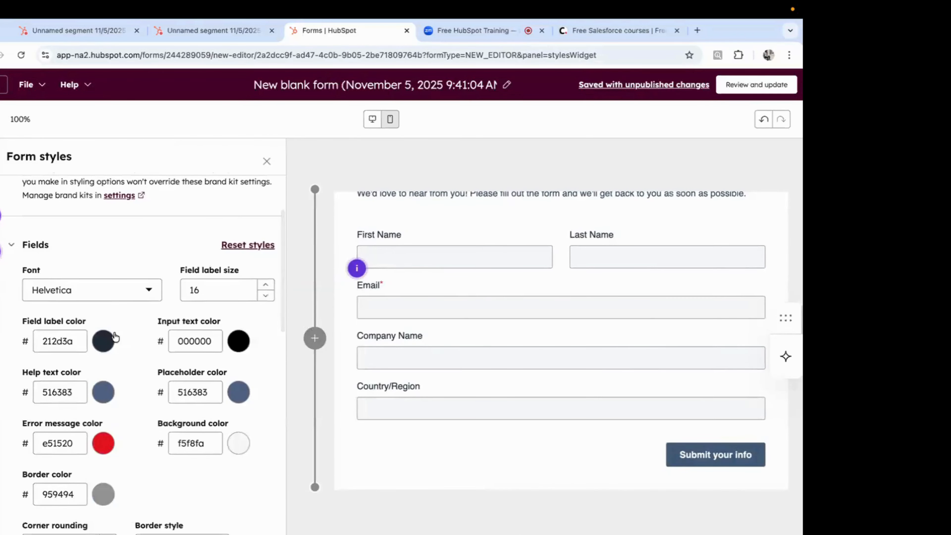
scroll(131, 432, "down", 1)
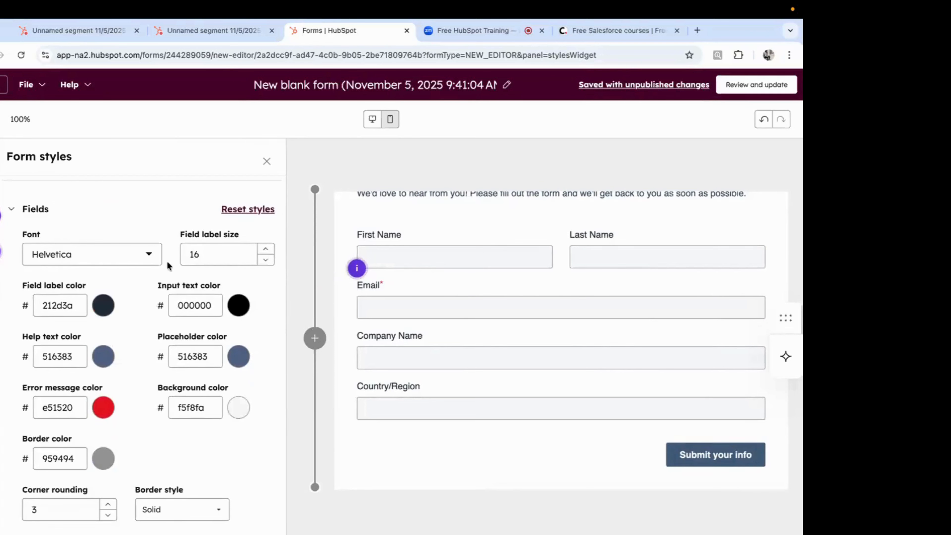
scroll(174, 461, "down", 1)
scroll(175, 461, "down", 6)
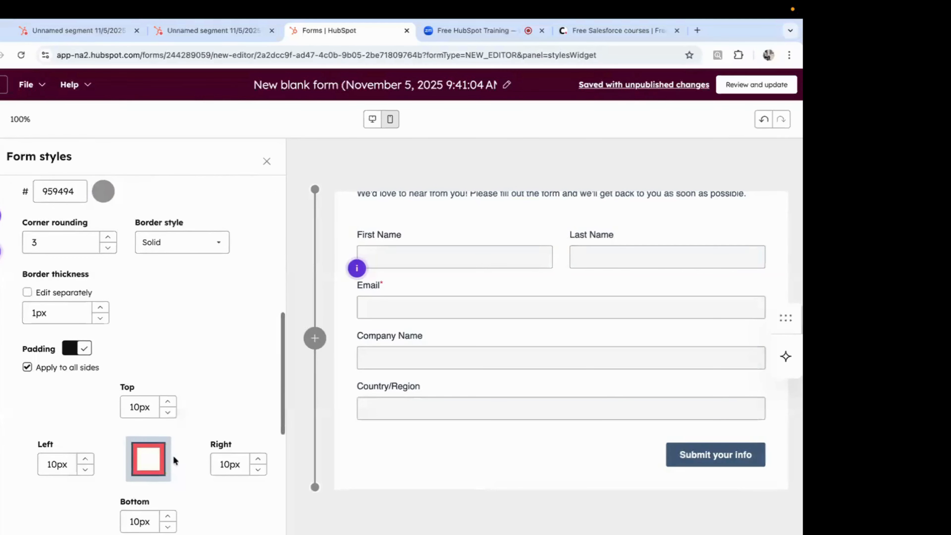
scroll(173, 319, "up", 4)
scroll(173, 319, "up", 5)
scroll(148, 397, "down", 3)
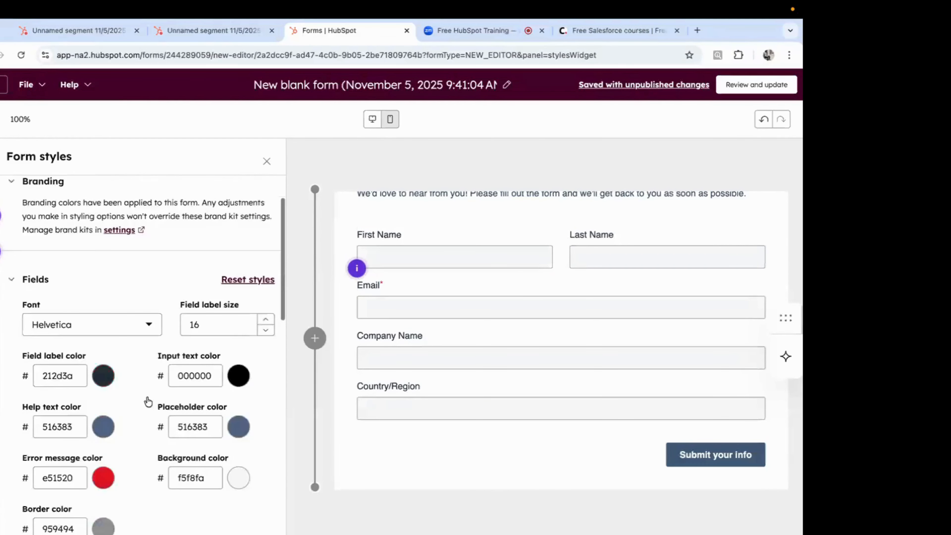
left_click(132, 285)
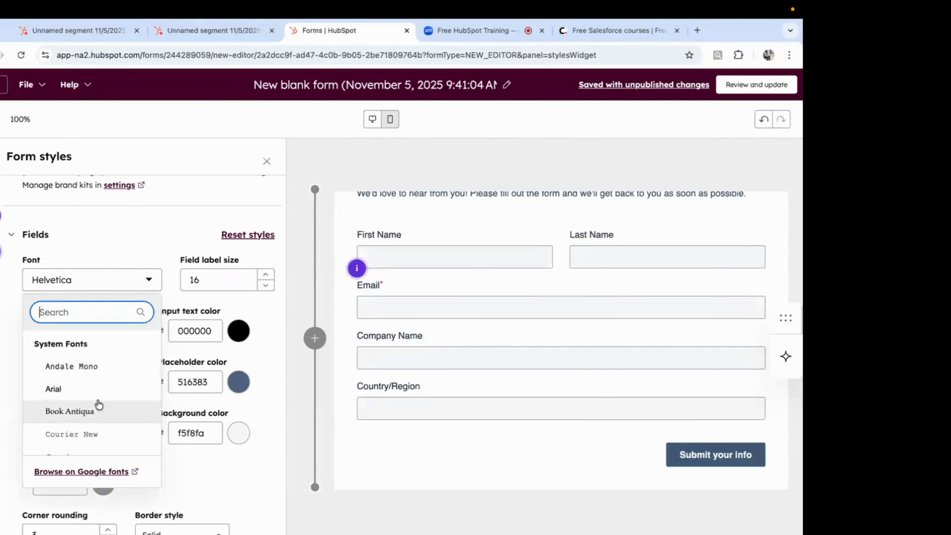
left_click(92, 394)
Step: Make field labels size 18 and blue (0600FF), then close the style settings
scroll(150, 281, "up", 2)
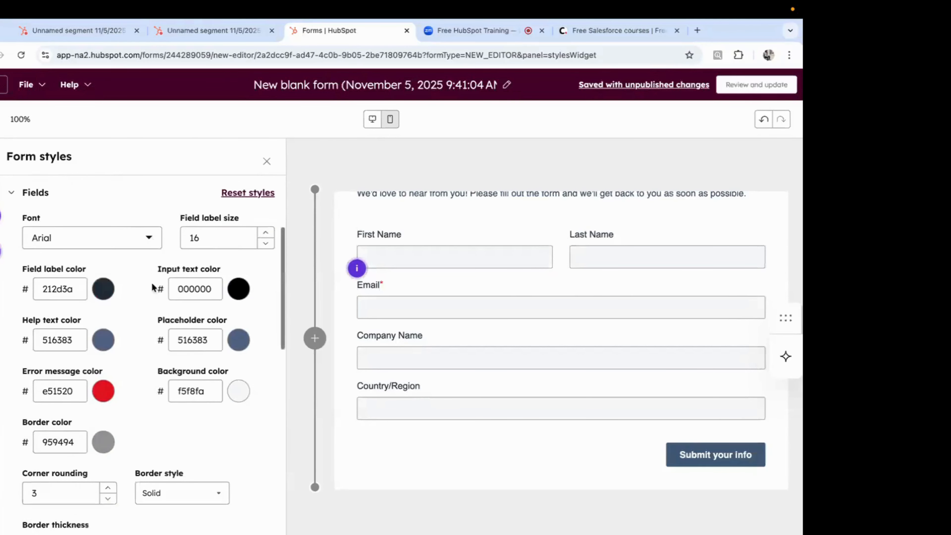
double_click(225, 222)
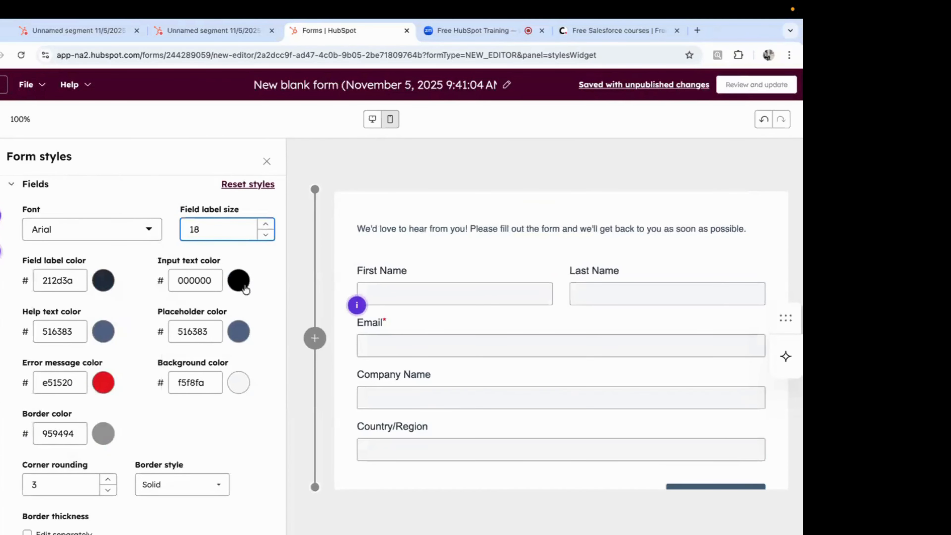
scroll(236, 303, "down", 2)
scroll(60, 225, "up", 2)
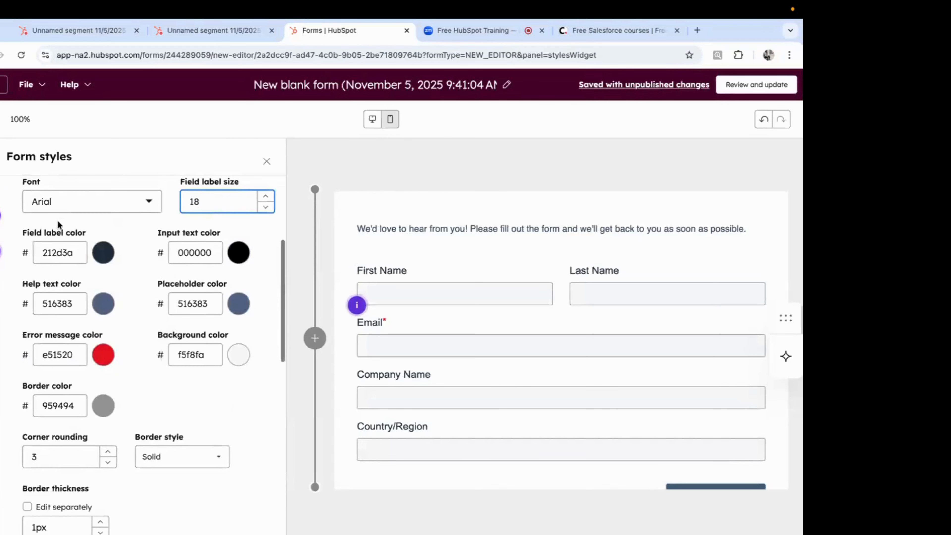
left_click(105, 253)
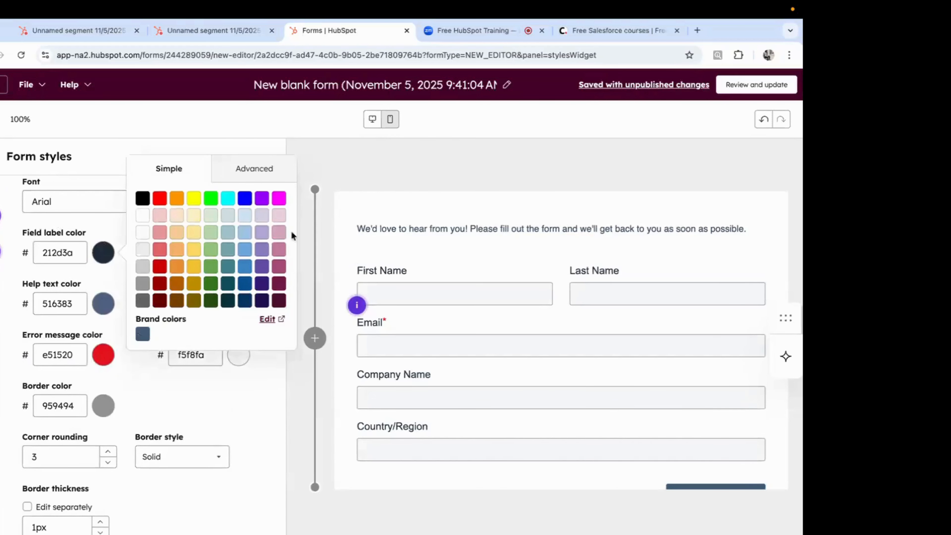
left_click(244, 198)
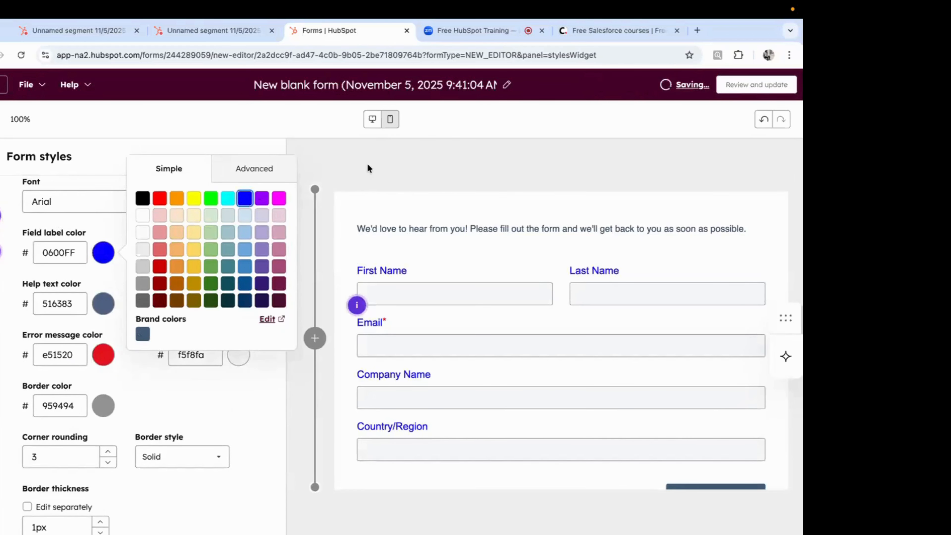
left_click(347, 162)
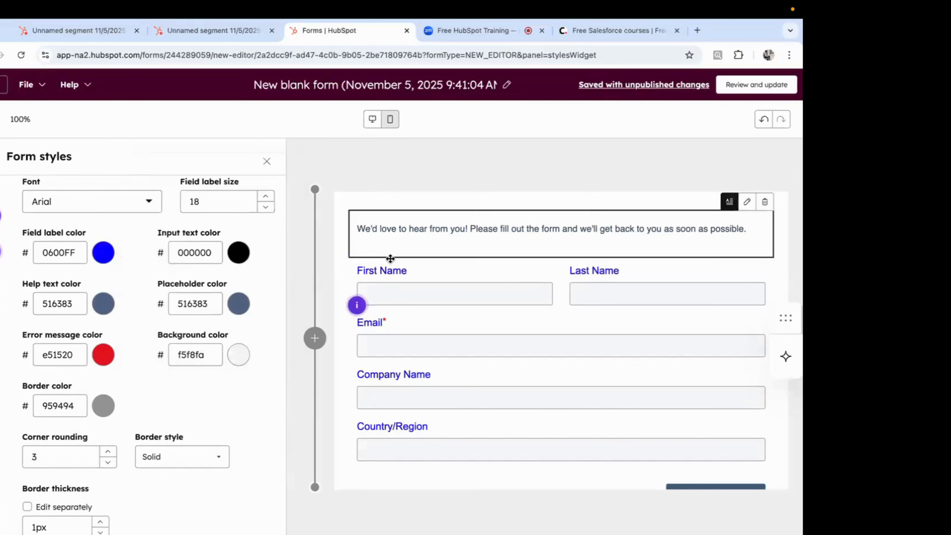
scroll(412, 337, "right", 1)
scroll(412, 336, "right", 3)
scroll(413, 336, "left", 5)
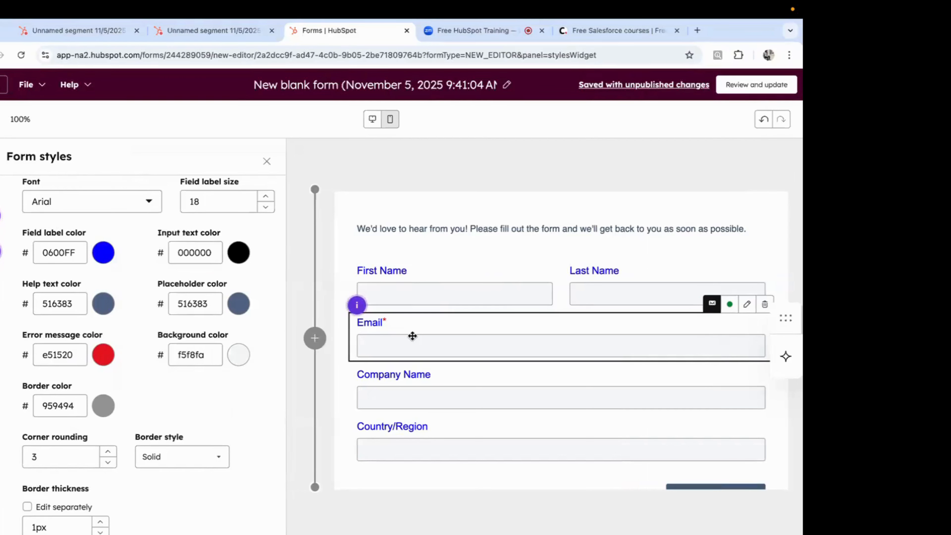
scroll(484, 389, "down", 2)
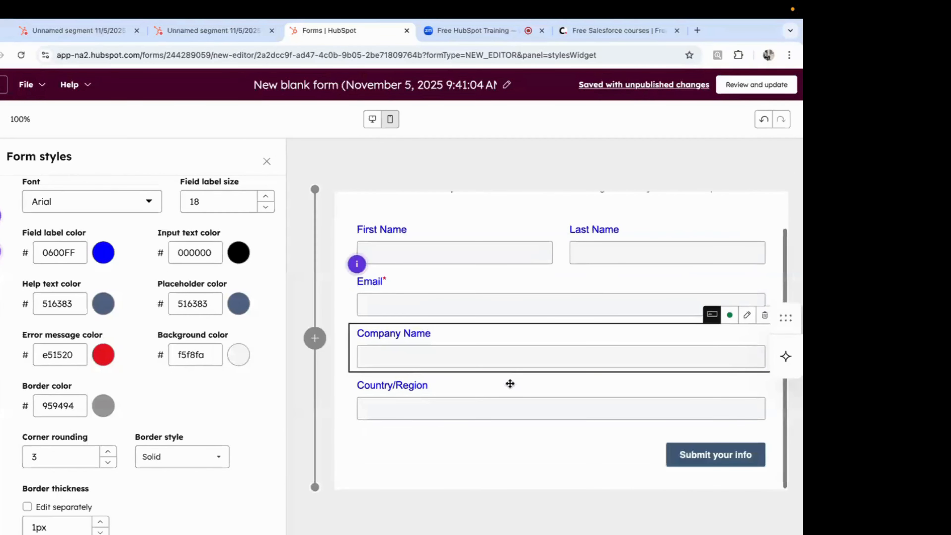
left_click(266, 162)
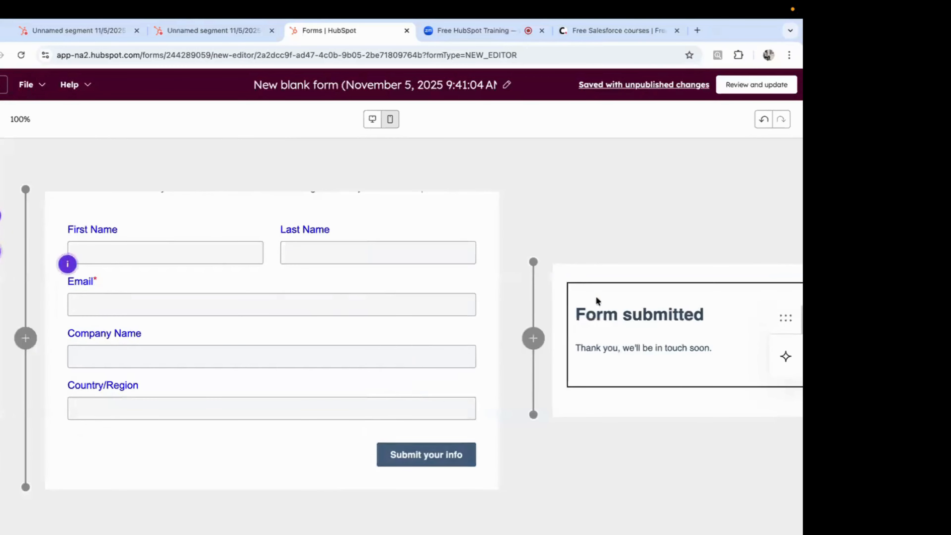
Step: Delete the 'Form submitted' heading and add a blank line after 'Thank you, we'll be in touch soon.'
scroll(599, 300, "right", 3)
left_click(518, 341)
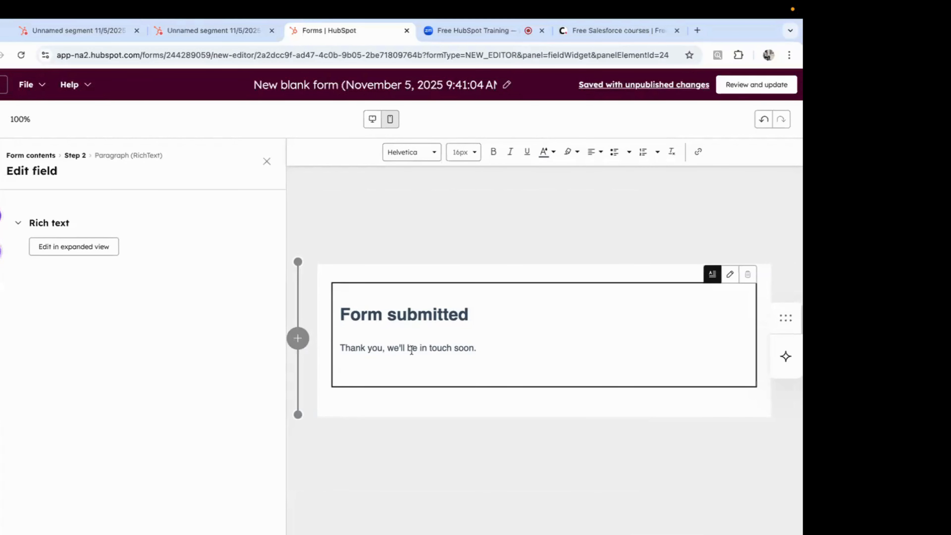
double_click(429, 311)
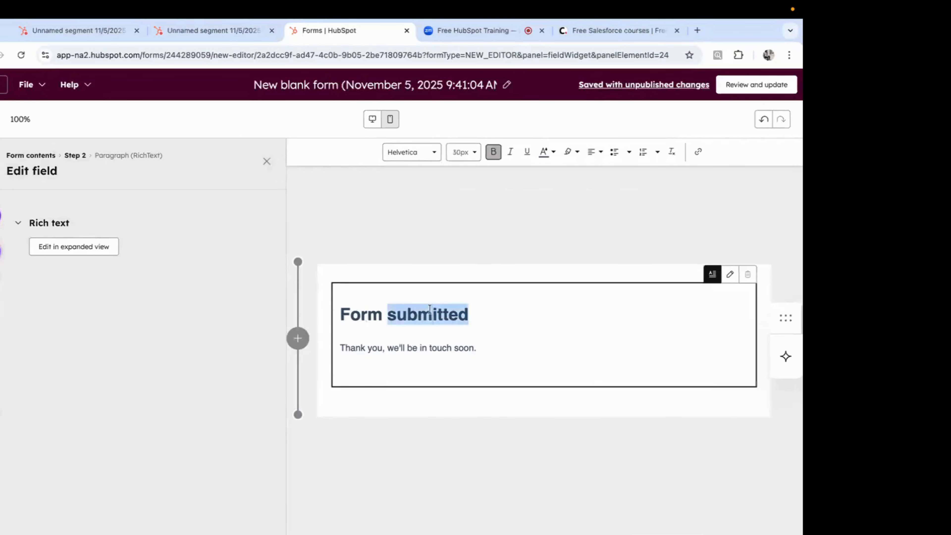
triple_click(430, 311)
key("BackSpace")
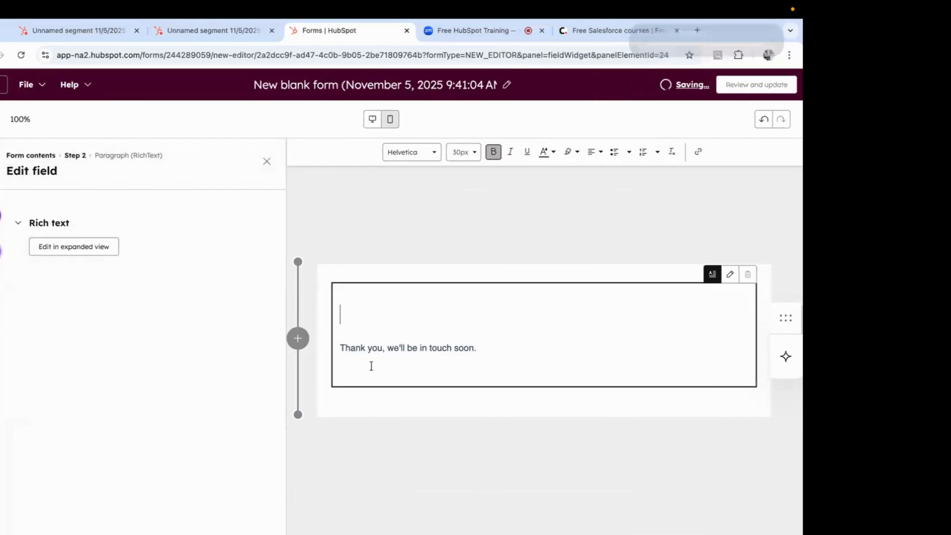
key("BackSpace")
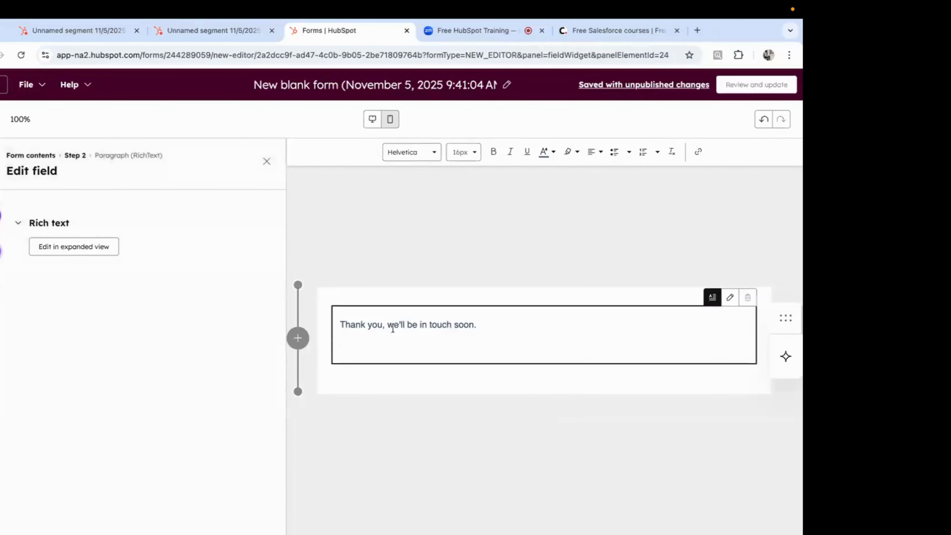
left_click(478, 326)
key("Return")
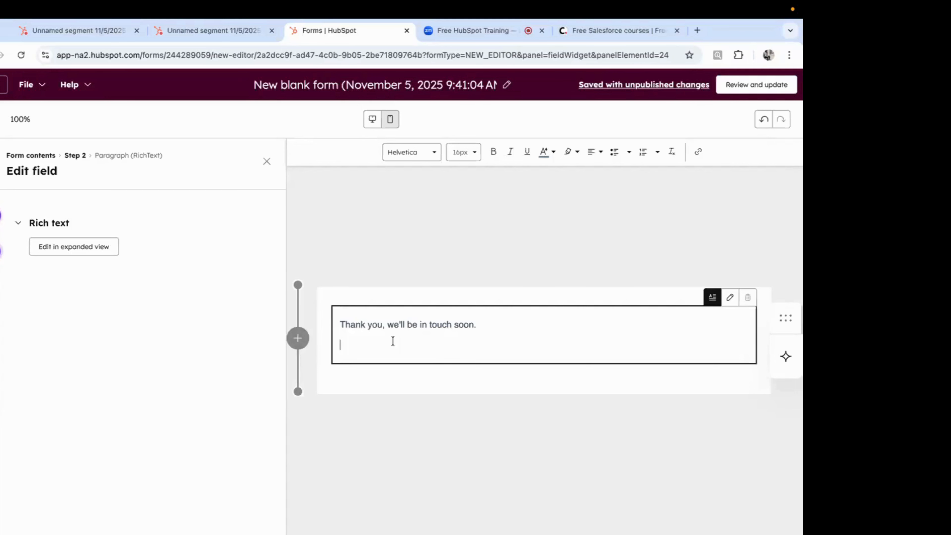
Step: Retitle the form 'Demo' and publish the update via Review and update
double_click(356, 85)
type("De")
key("ctrl+a")
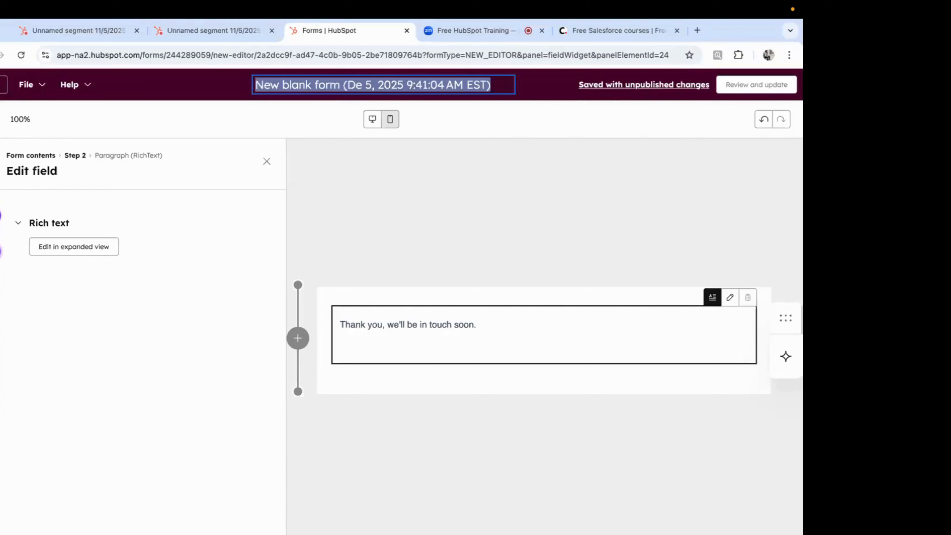
type("Demo")
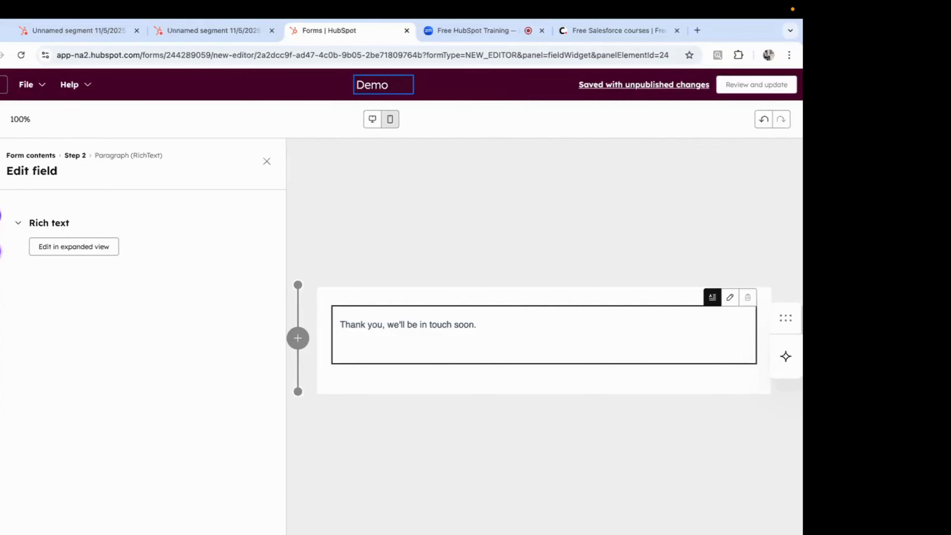
left_click(767, 84)
scroll(619, 352, "down", 4)
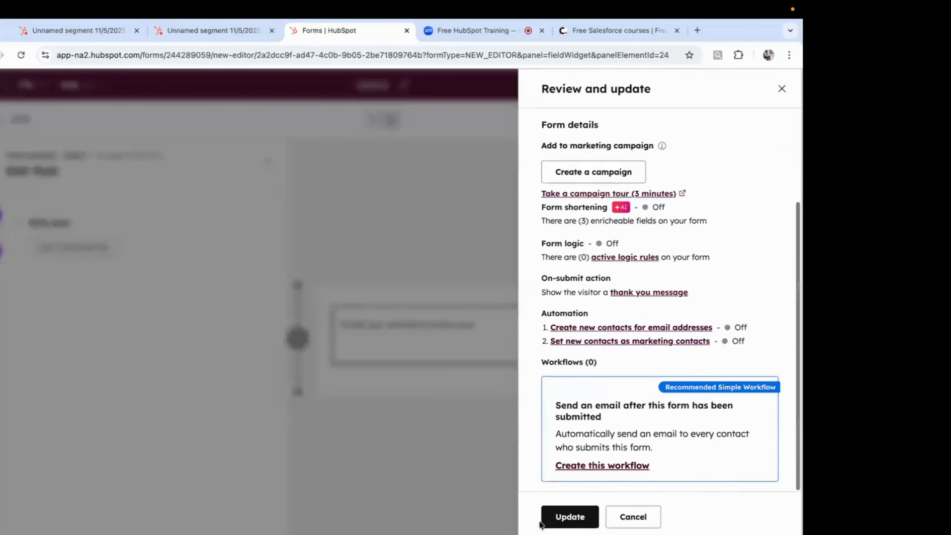
left_click(569, 515)
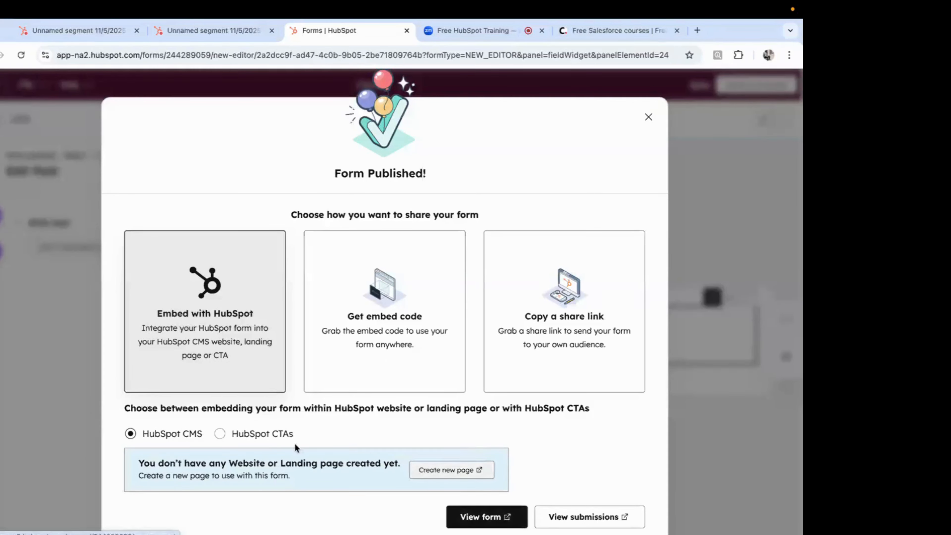
Step: Show and select the Demo form's embed code, then close the Form Published dialog
left_click(356, 369)
scroll(359, 382, "down", 3)
left_click(392, 397)
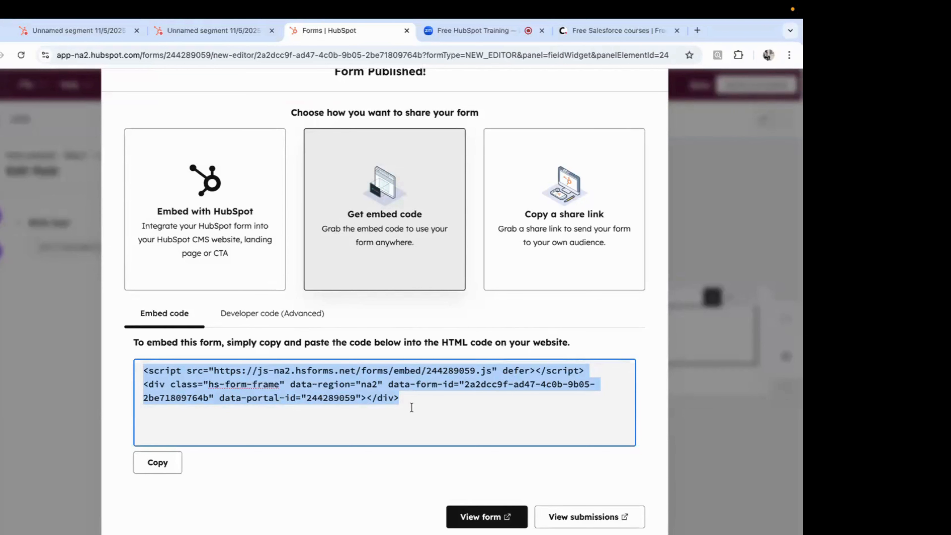
scroll(578, 169, "up", 3)
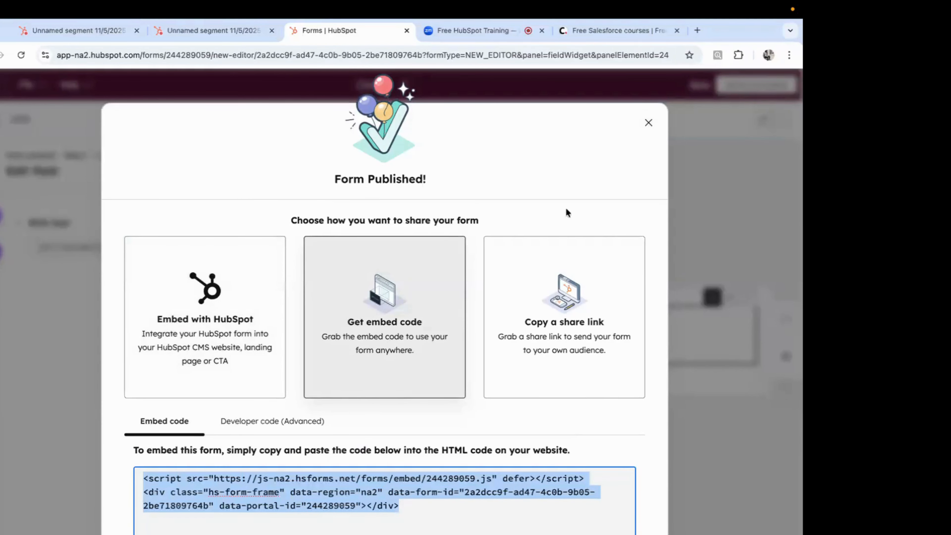
scroll(567, 212, "down", 1)
scroll(566, 210, "down", 1)
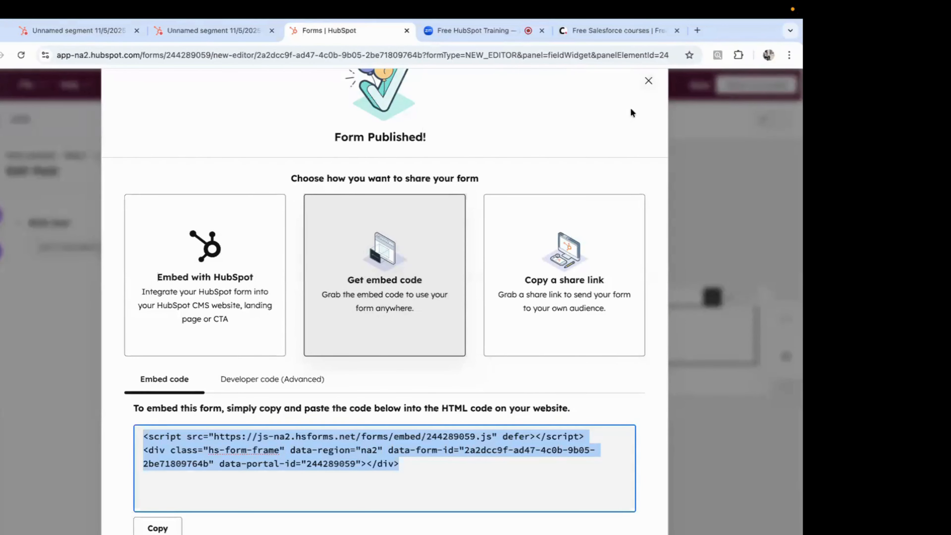
left_click(650, 82)
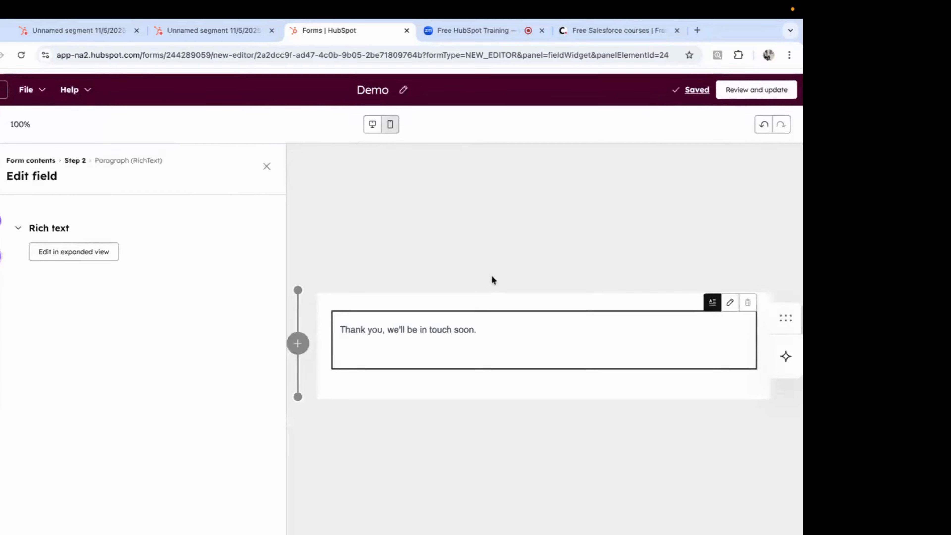
Step: Exit the form editor back to the Forms list
left_click(3, 85)
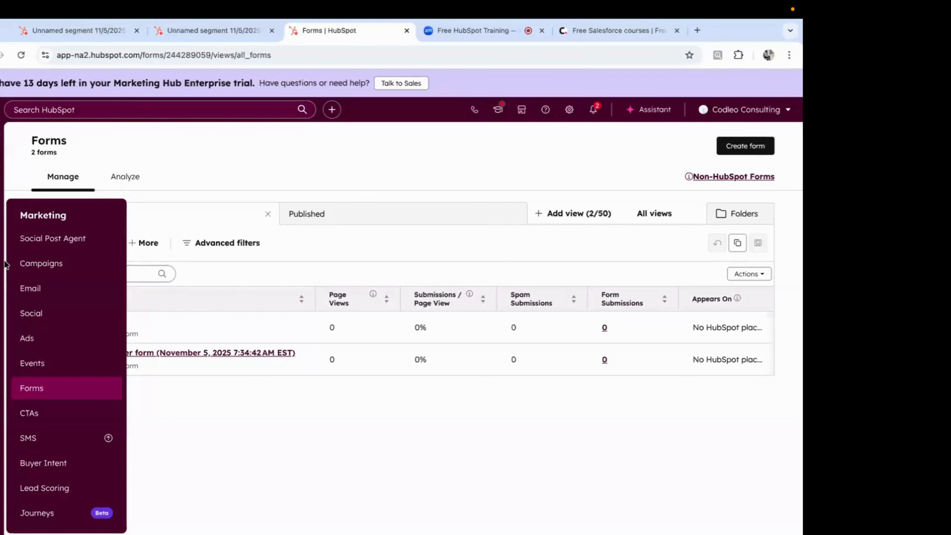
Step: Go to Marketing > Ads and launch the Get started with Ads setup wizard
left_click(33, 343)
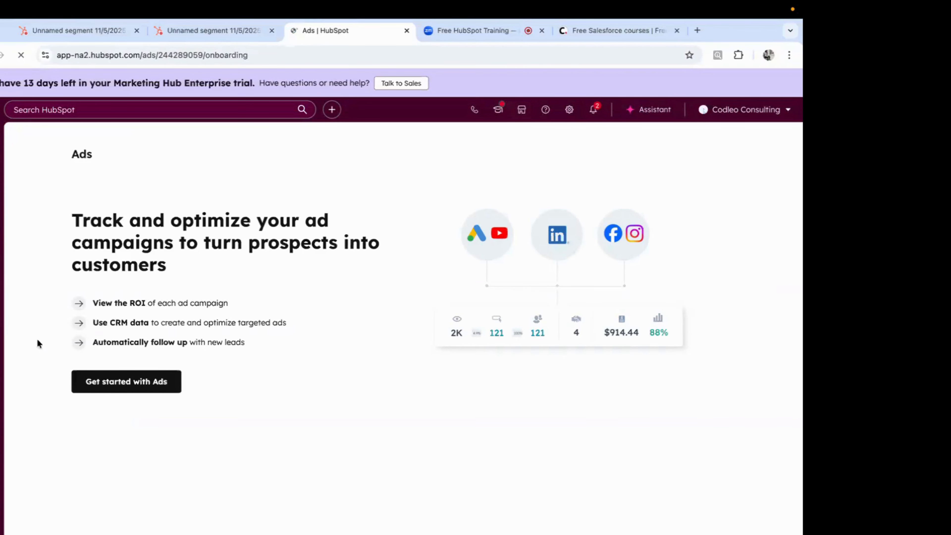
left_click(110, 386)
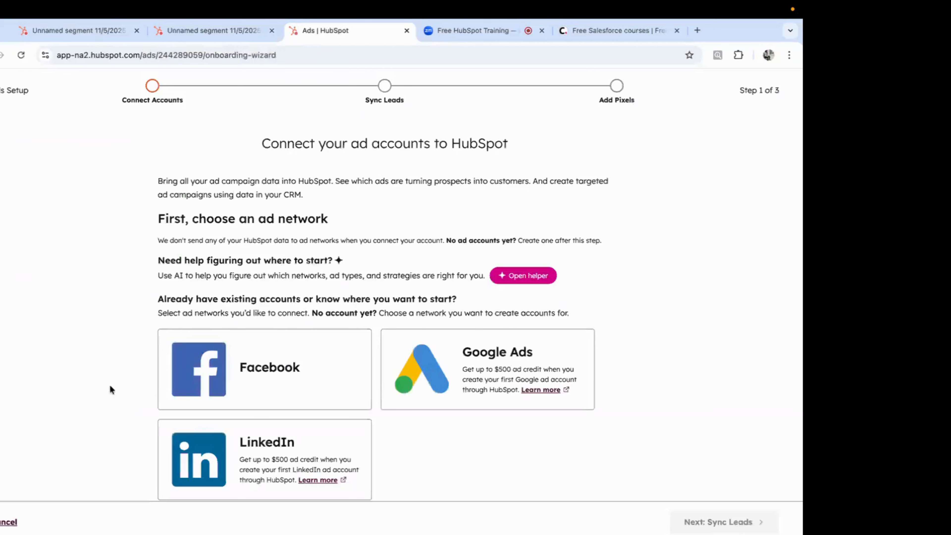
scroll(208, 389, "down", 1)
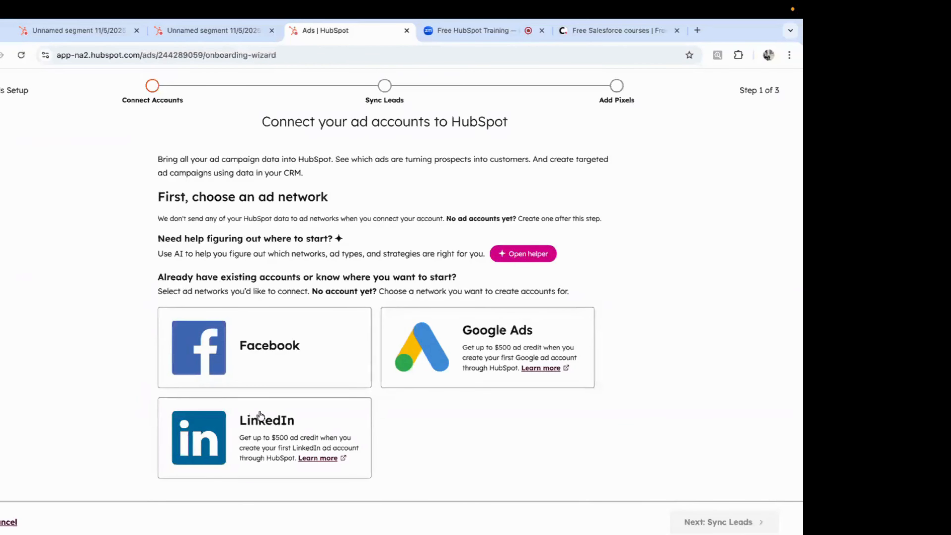
Step: Leave the Google Ads connection unfinished, return to the Unnamed segment tab and dismiss the sync error
left_click(429, 363)
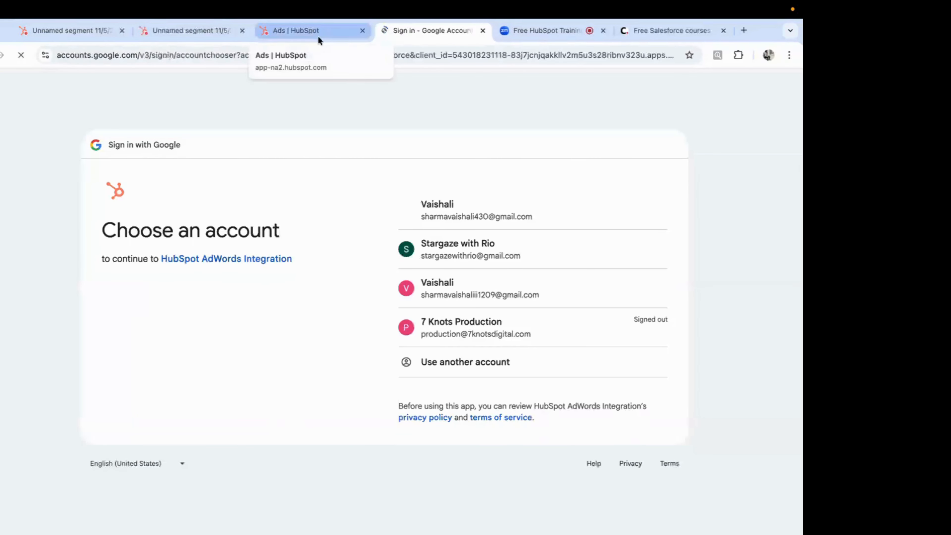
left_click(321, 32)
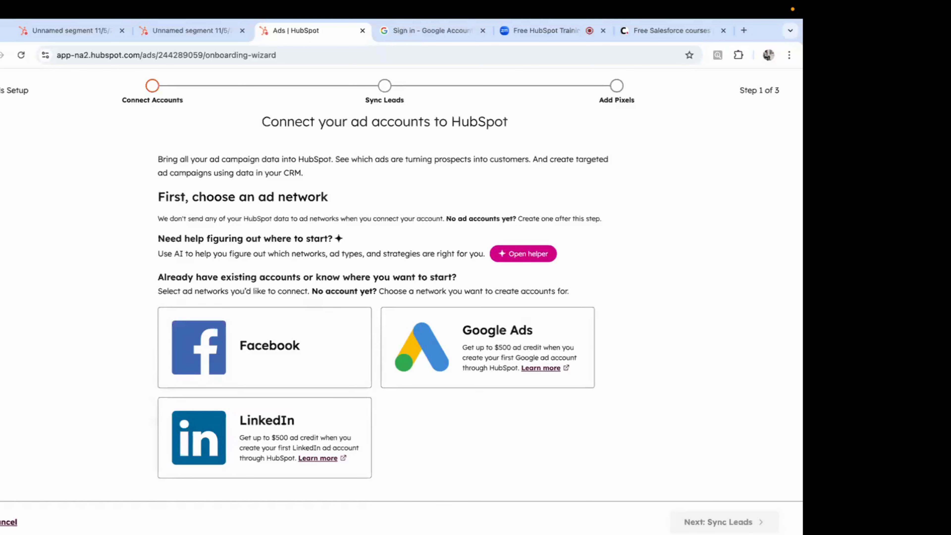
key("ctrl+Tab")
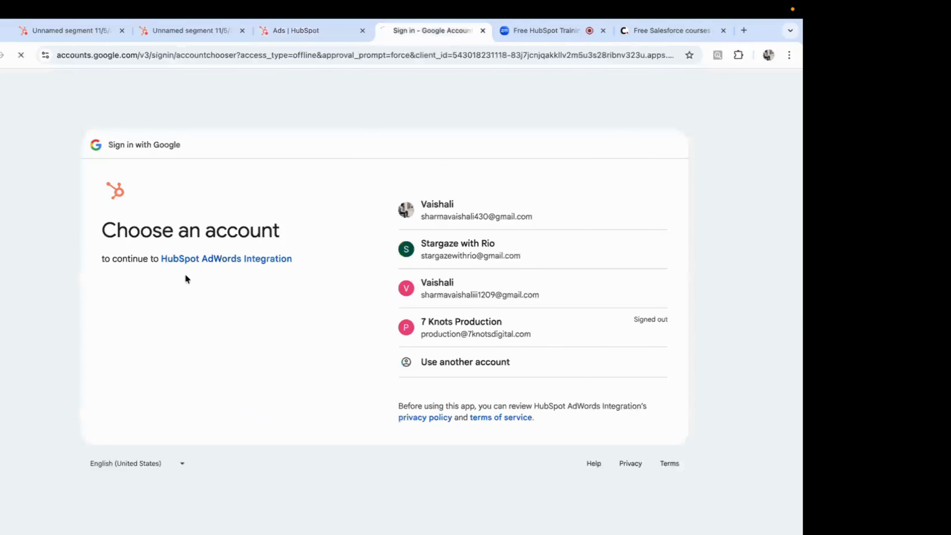
left_click(271, 33)
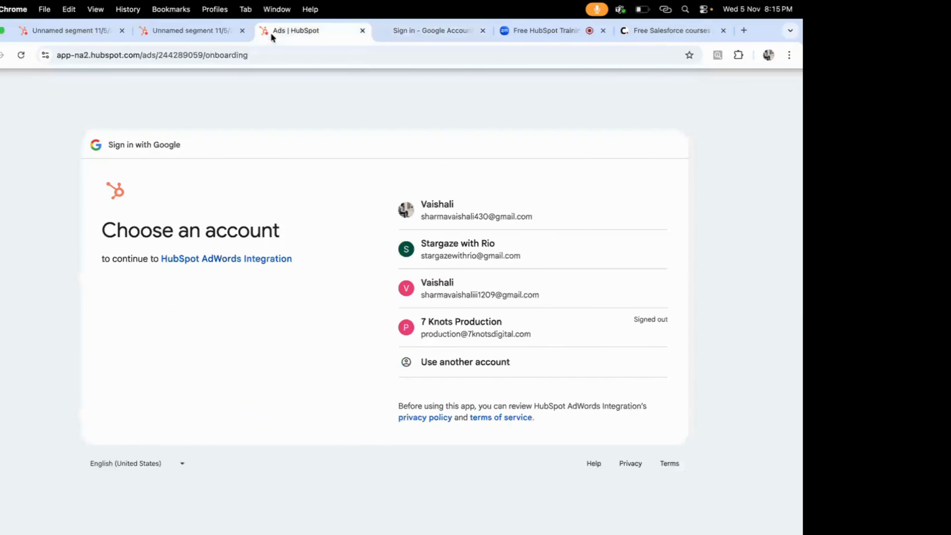
left_click(179, 33)
left_click(555, 122)
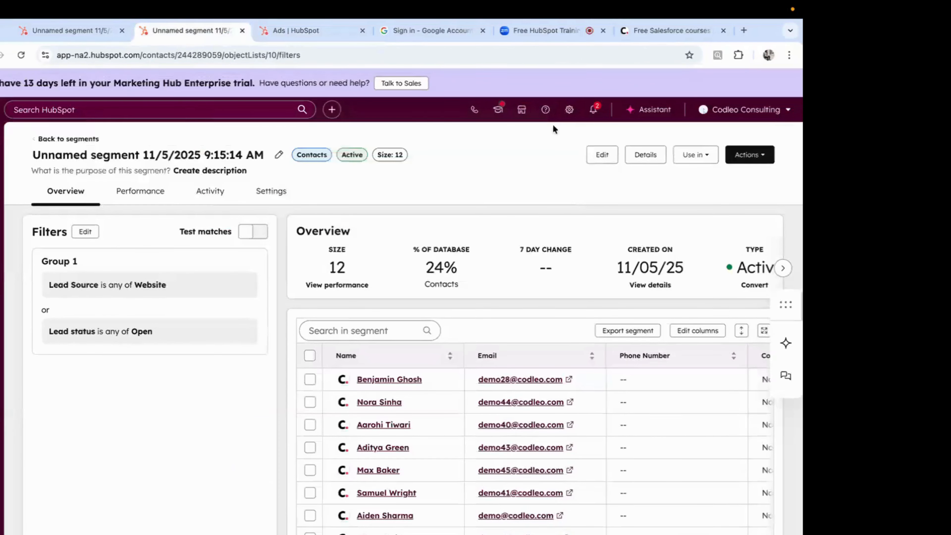
Step: Open Lead Scoring from the Marketing menu in the left sidebar
mouse_move(1, 238)
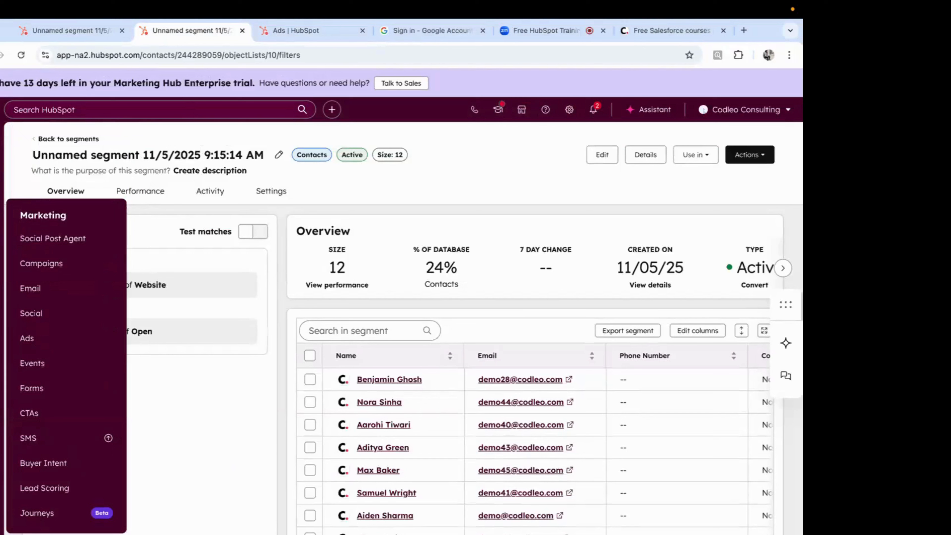
left_click(55, 489)
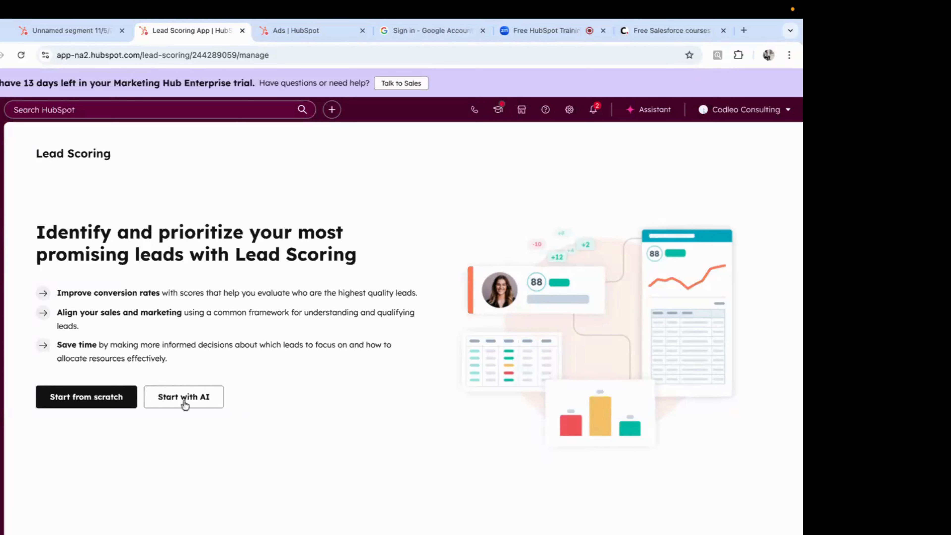
Step: Start from scratch and create the Contacts combined score 'Combined score (11/05/2025)'
left_click(102, 401)
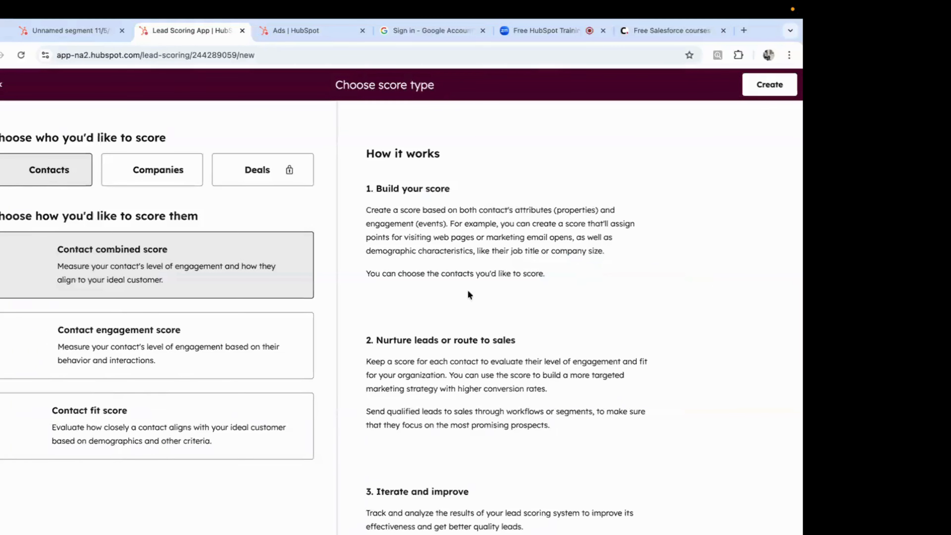
scroll(469, 294, "down", 2)
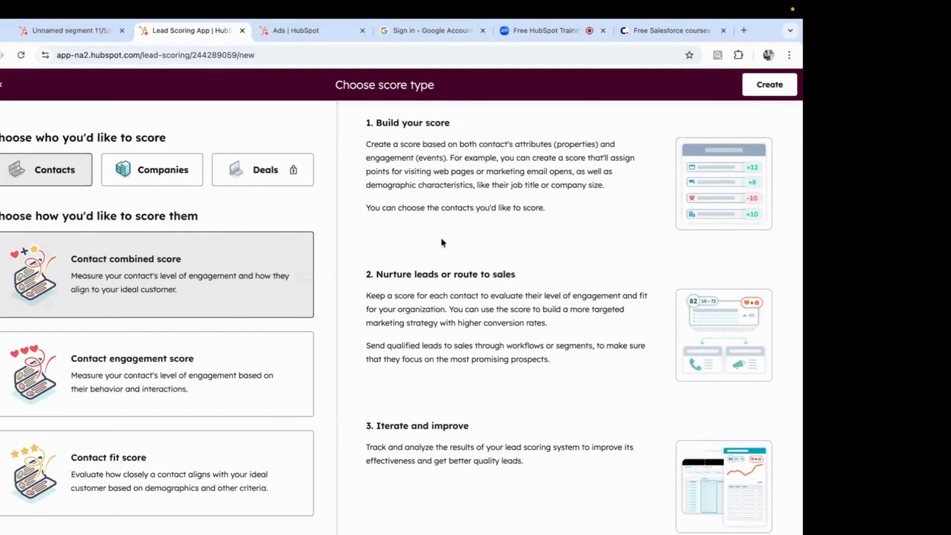
scroll(484, 234, "up", 2)
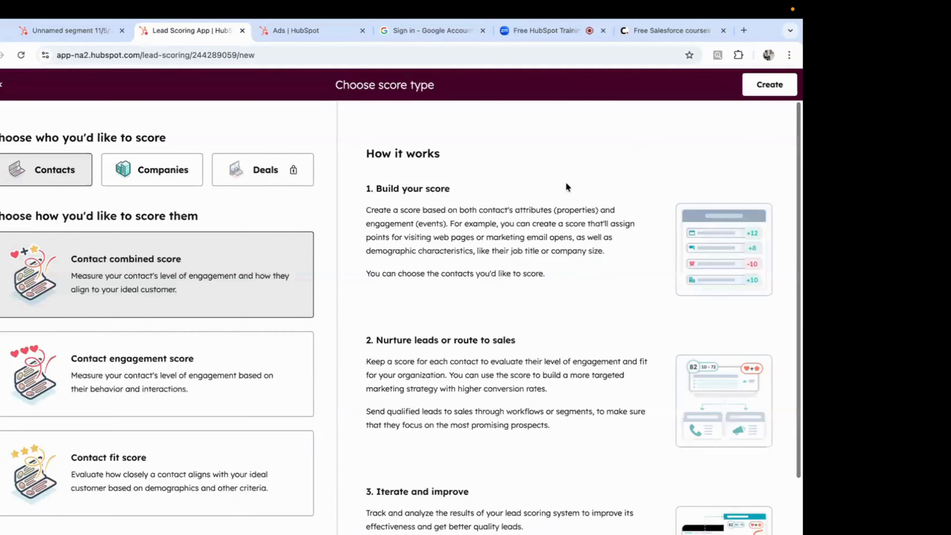
left_click(754, 86)
scroll(711, 234, "down", 2)
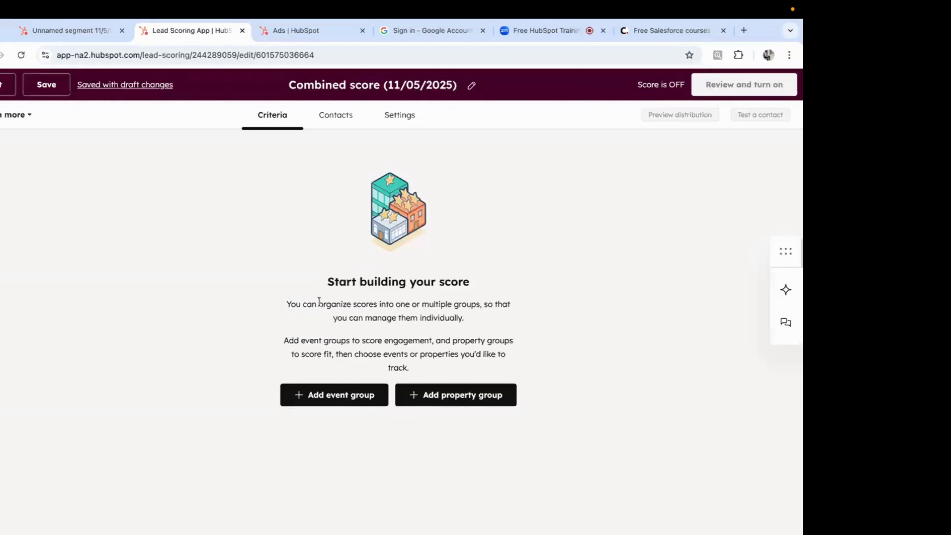
Step: Add an event-based scoring group to the Combined score
left_click(460, 395)
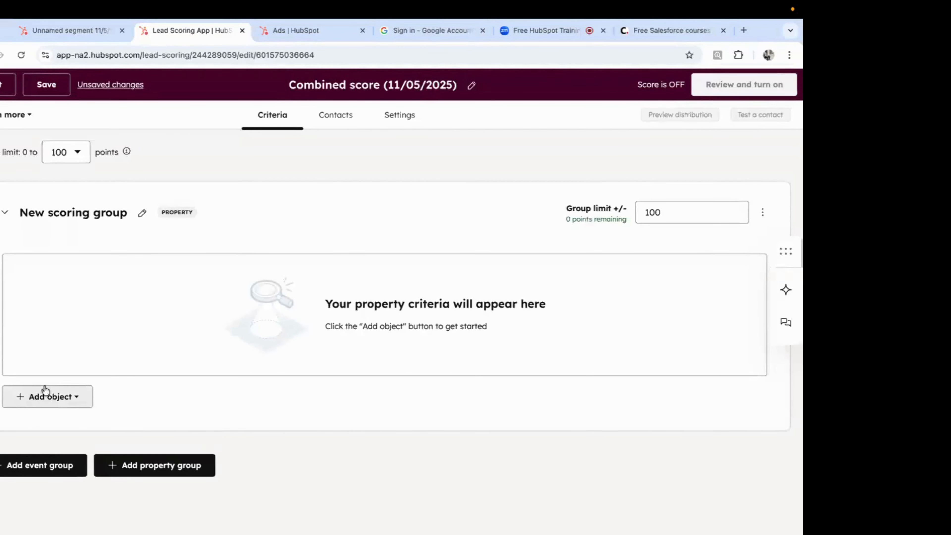
left_click(45, 394)
left_click(197, 412)
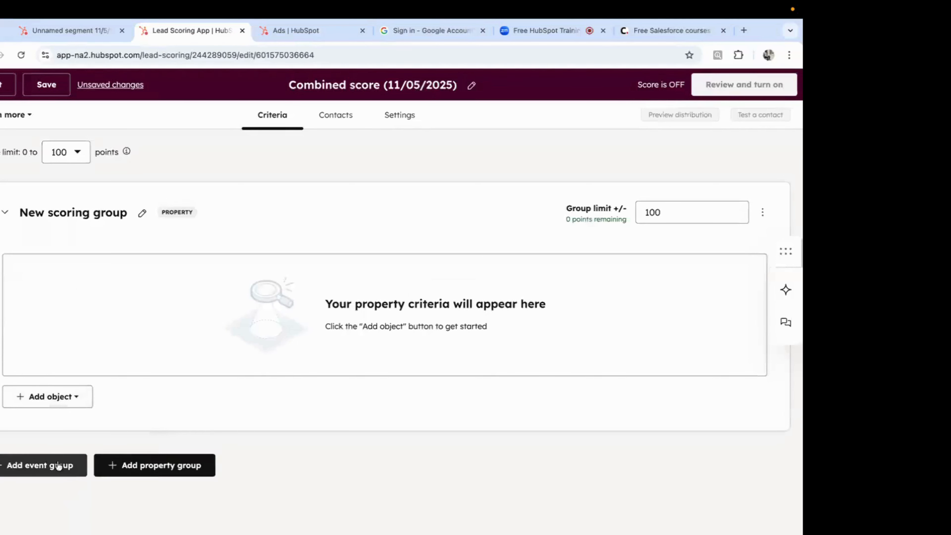
left_click(61, 466)
scroll(254, 390, "down", 7)
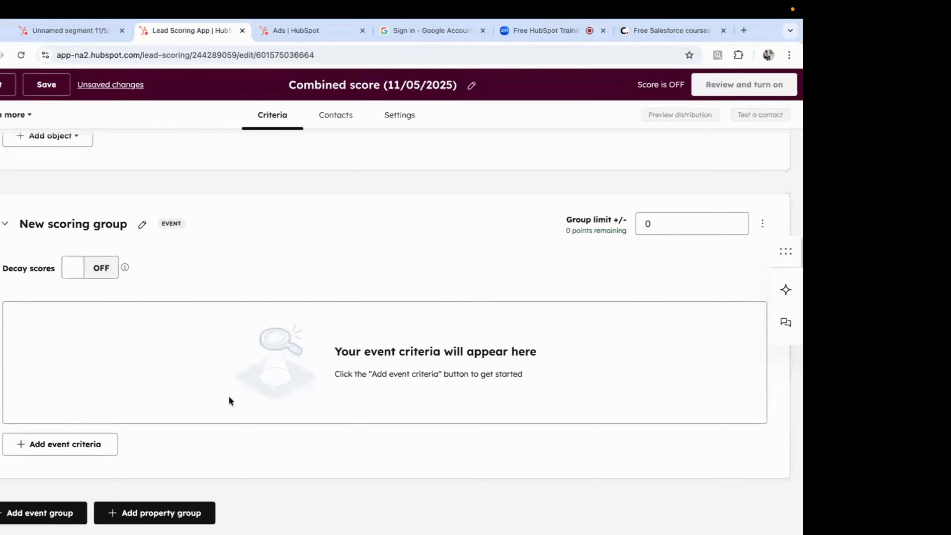
Step: Add a CTA criterion that scores the CTA click event
left_click(92, 444)
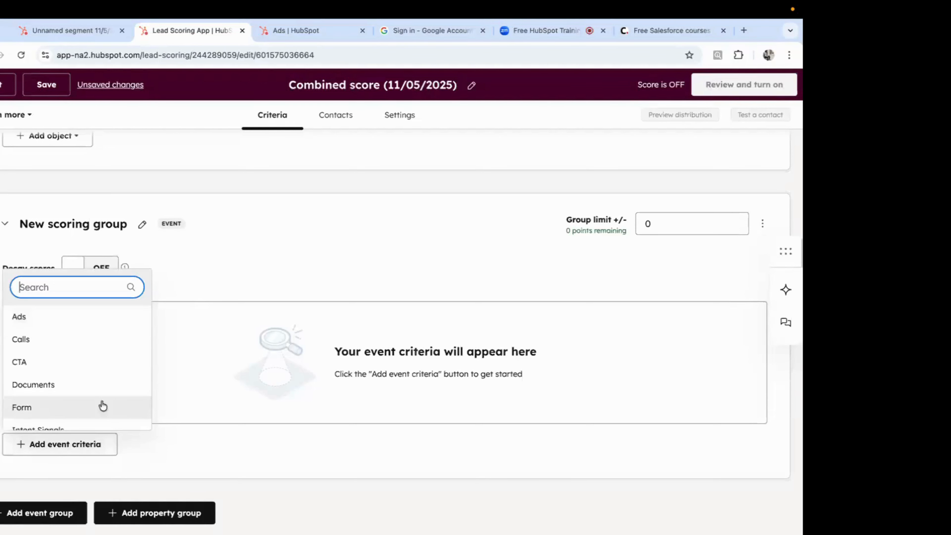
scroll(86, 362, "down", 1)
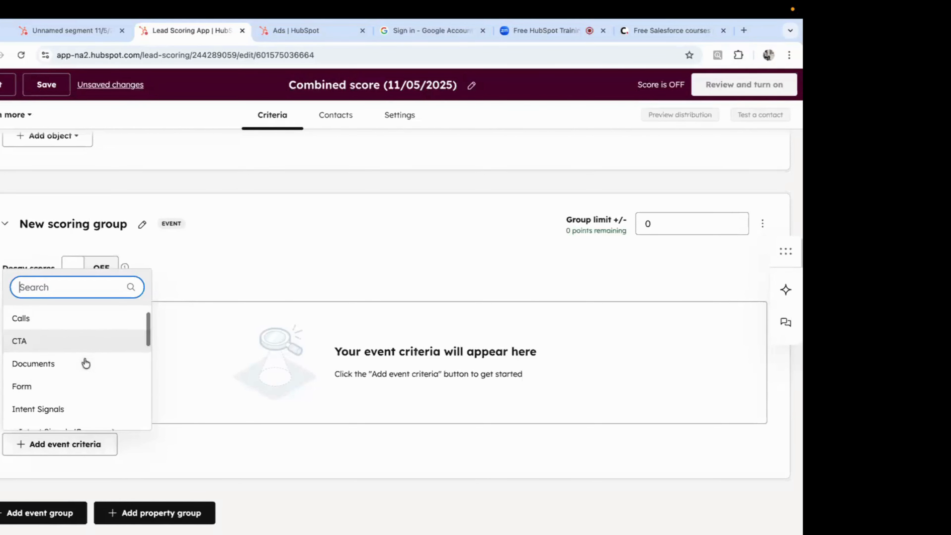
left_click(60, 348)
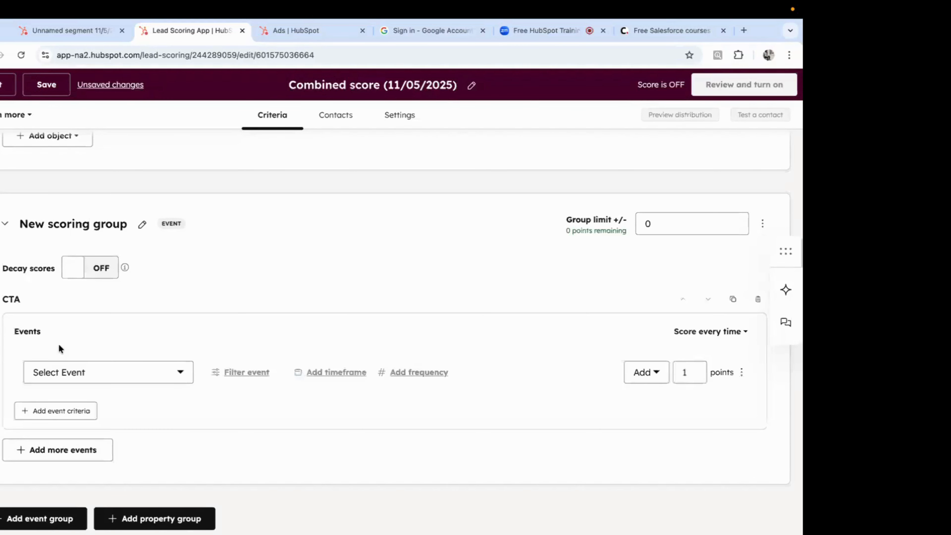
left_click(77, 372)
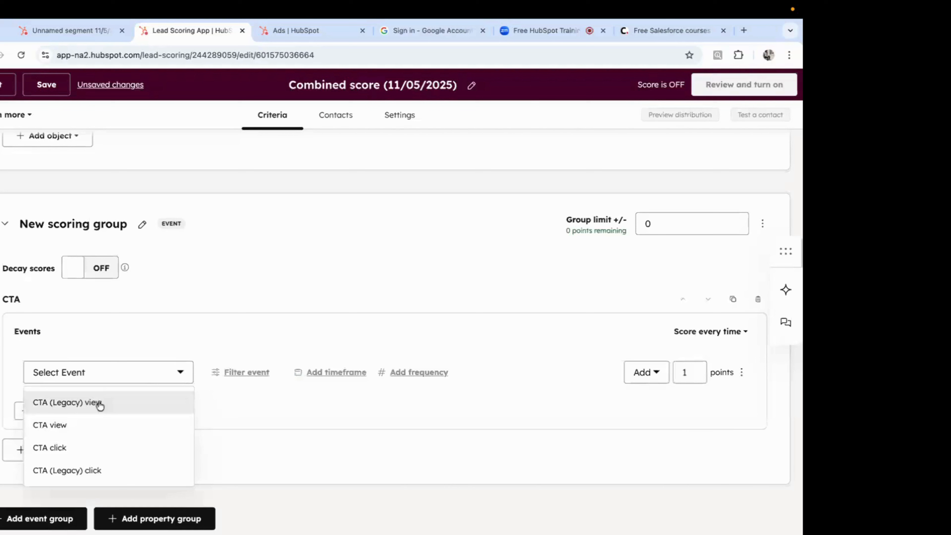
left_click(86, 447)
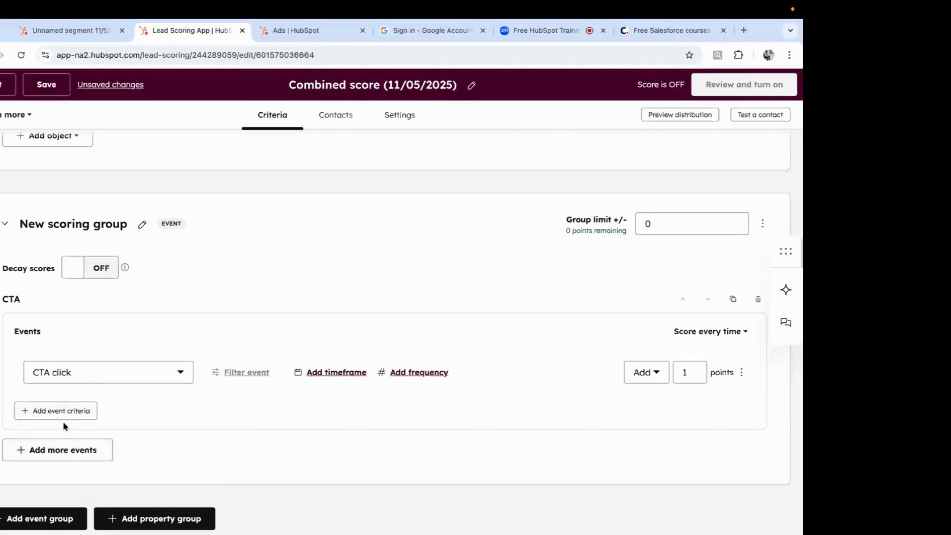
Step: Add a Form event criterion below the CTA criterion
left_click(71, 455)
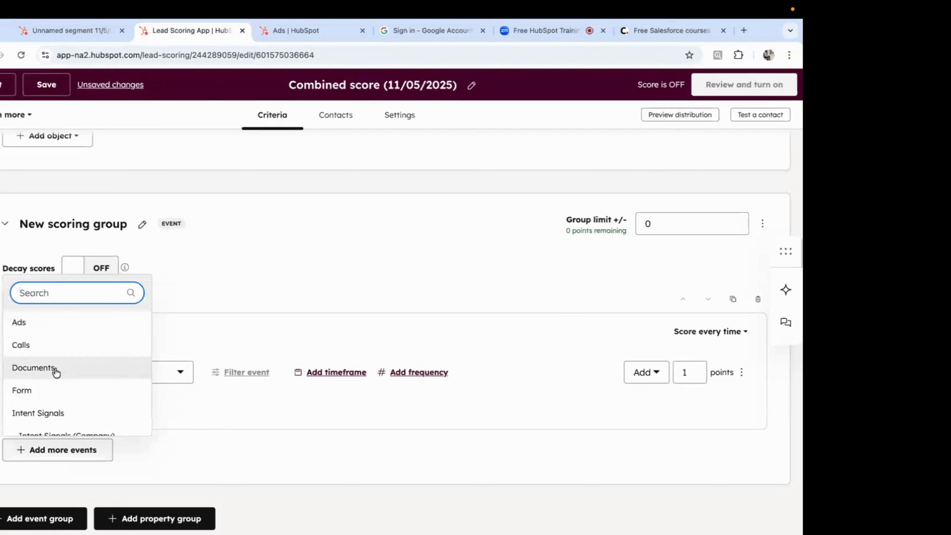
scroll(45, 371, "down", 1)
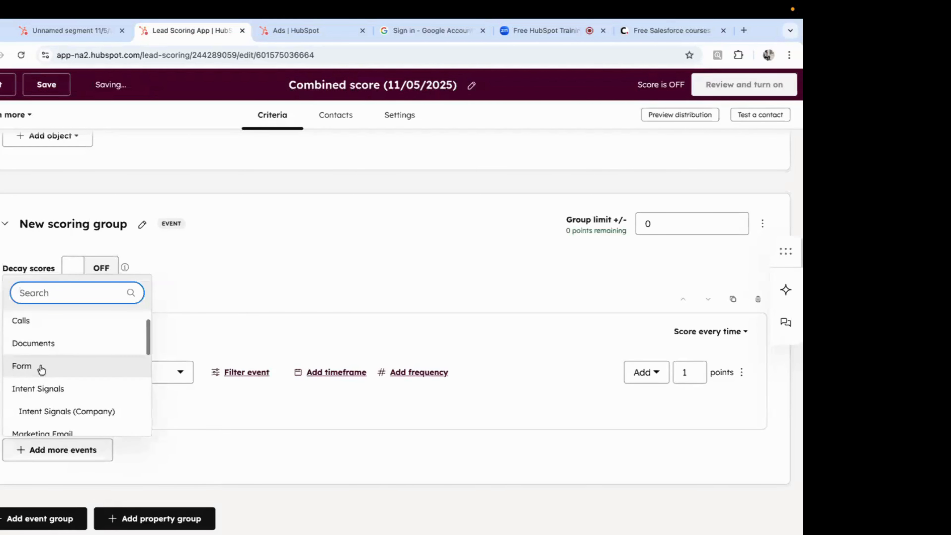
left_click(42, 369)
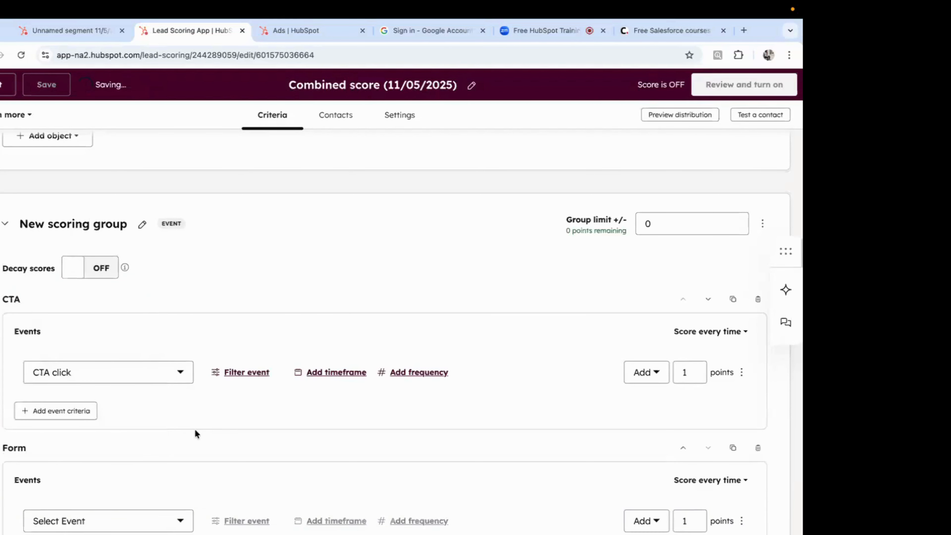
Step: Score the Form submissions - Main event at 50 points
scroll(195, 433, "down", 2)
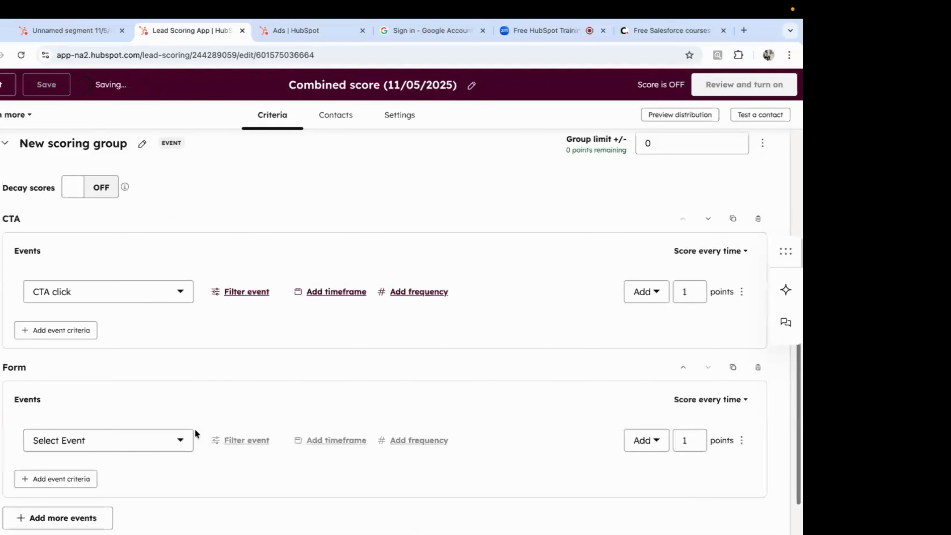
scroll(195, 431, "down", 2)
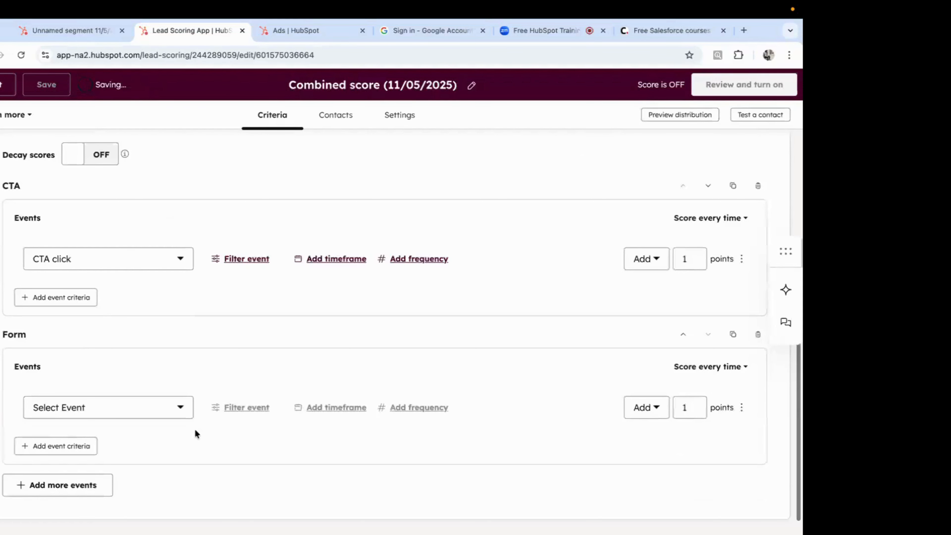
scroll(195, 431, "down", 2)
left_click(123, 367)
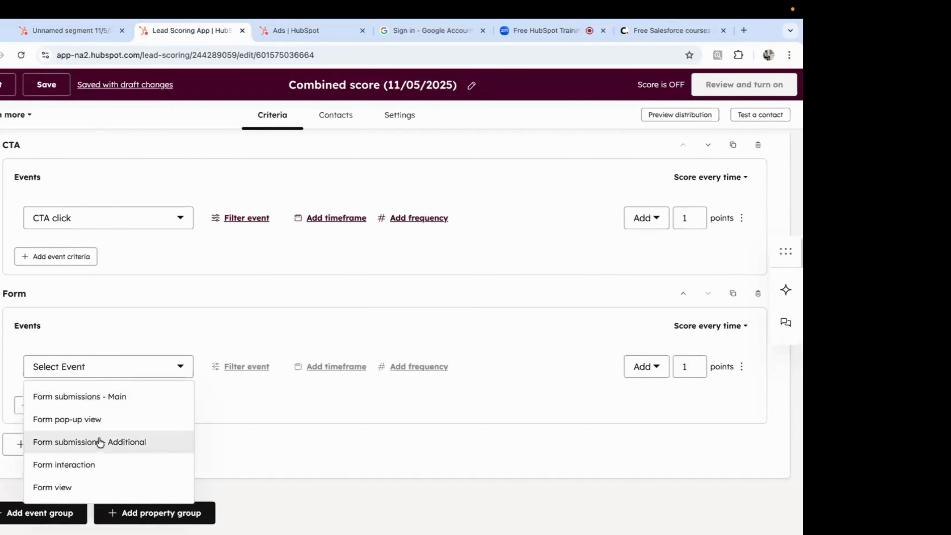
left_click(118, 397)
left_click(691, 368)
key("BackSpace")
type("50")
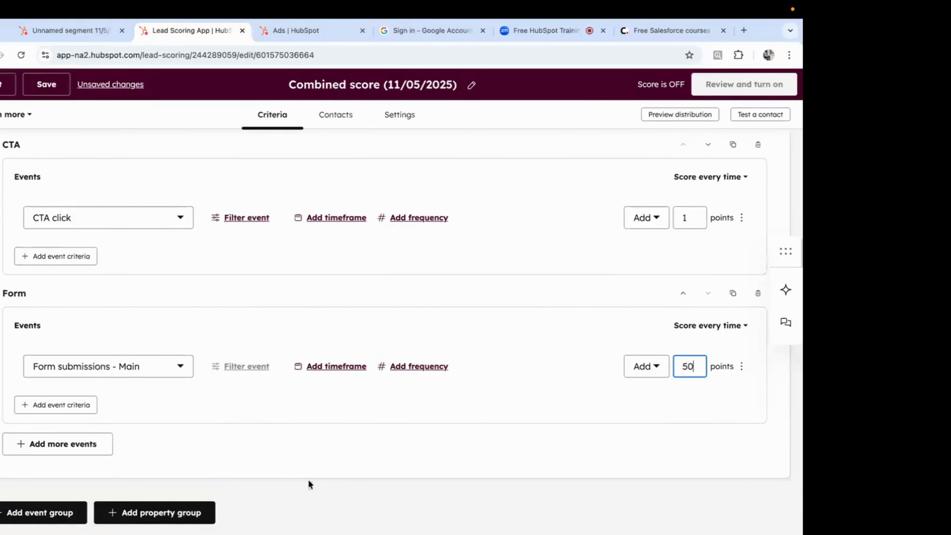
Step: Reopen the event category list and close it without adding another criterion
left_click(70, 449)
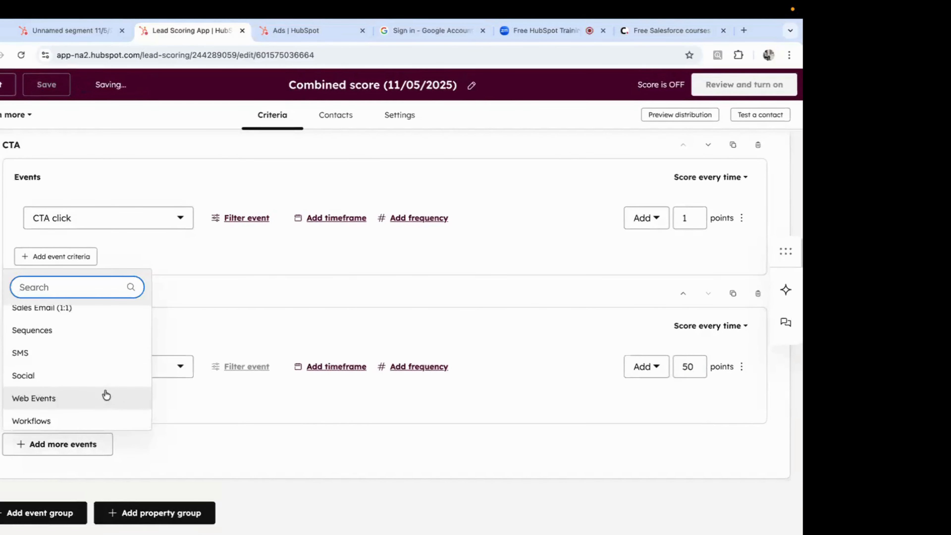
scroll(105, 395, "up", 1)
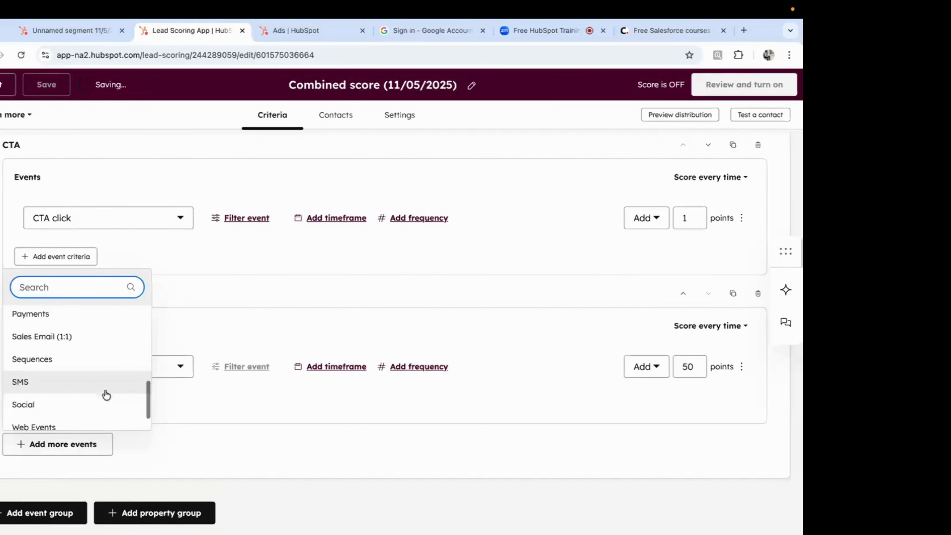
scroll(88, 361, "up", 6)
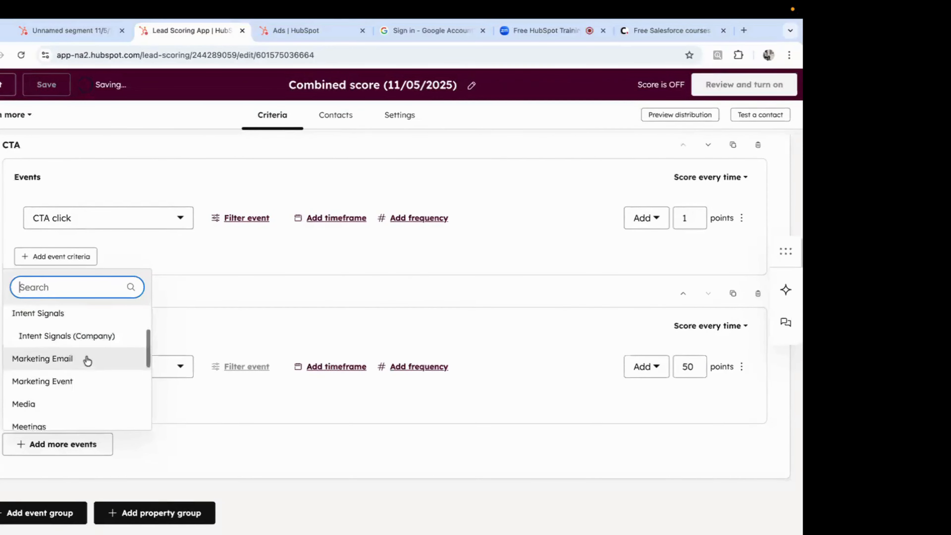
left_click(248, 378)
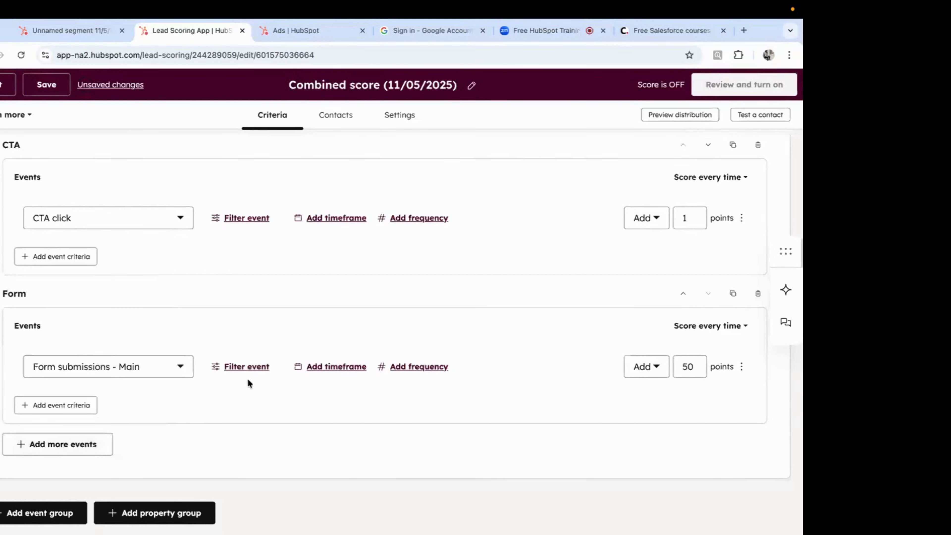
left_click(334, 115)
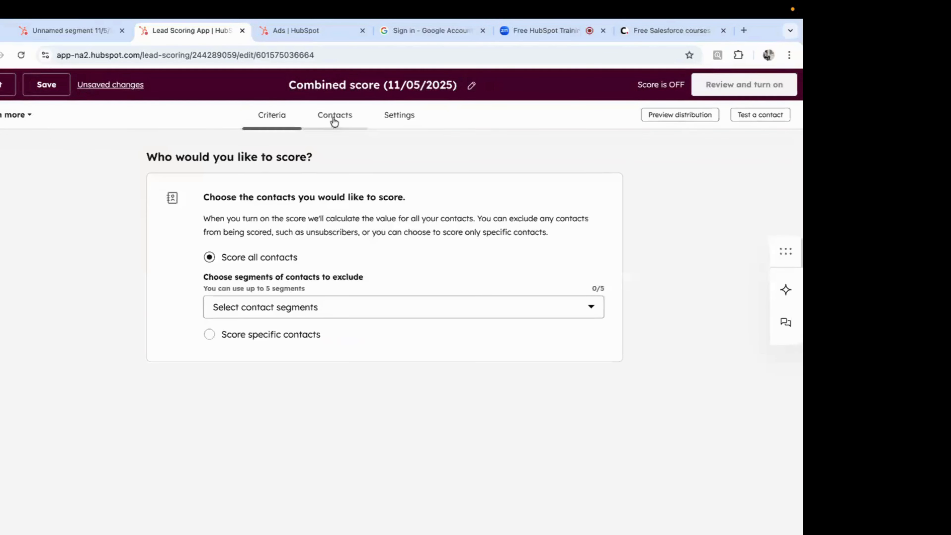
left_click(270, 116)
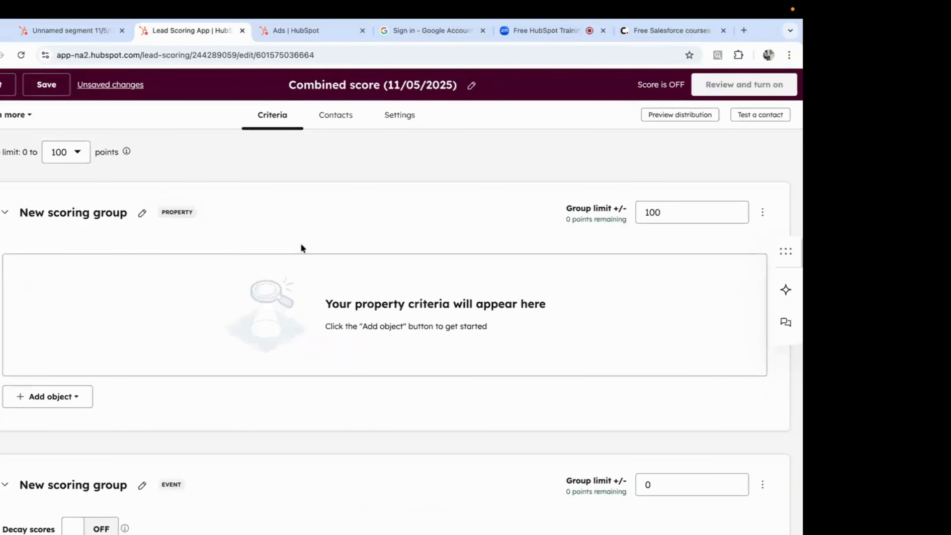
scroll(302, 245, "down", 1)
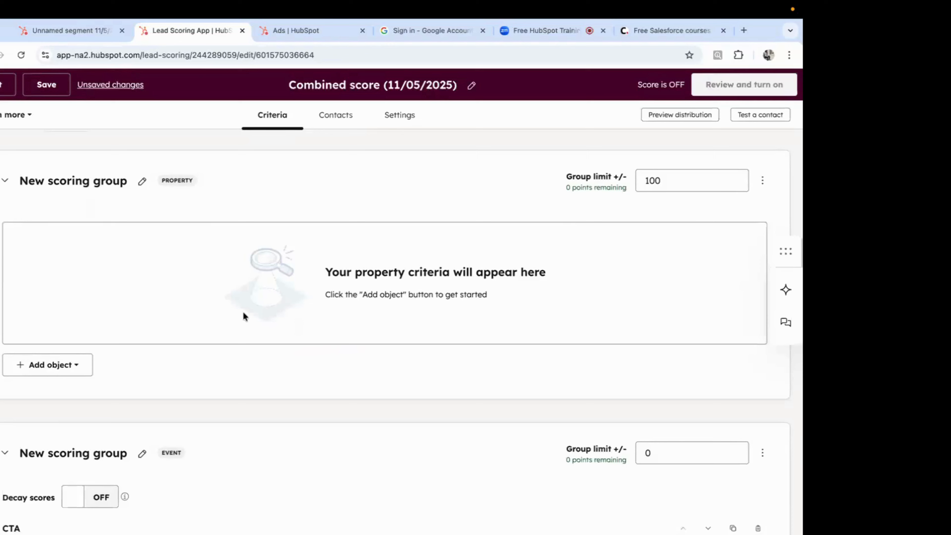
scroll(244, 314, "up", 1)
scroll(243, 314, "up", 1)
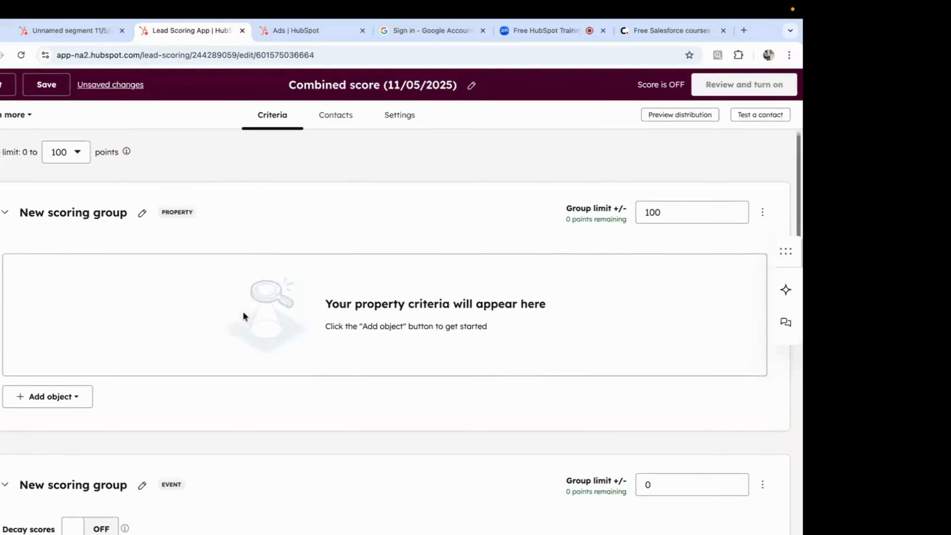